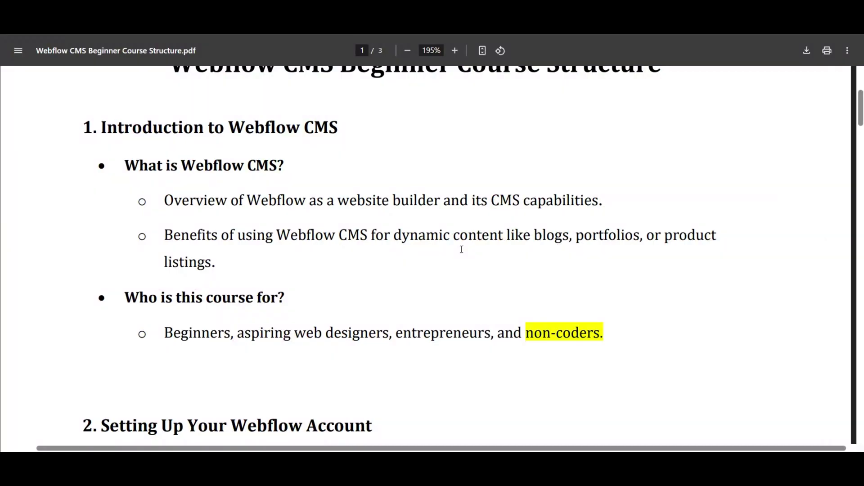
Read through the course outline from the Webflow CMS introduction to creating a first project from scratch or templates
{"action": "scroll", "coordinate": [461, 249], "scroll_direction": "down", "scroll_amount": 5}
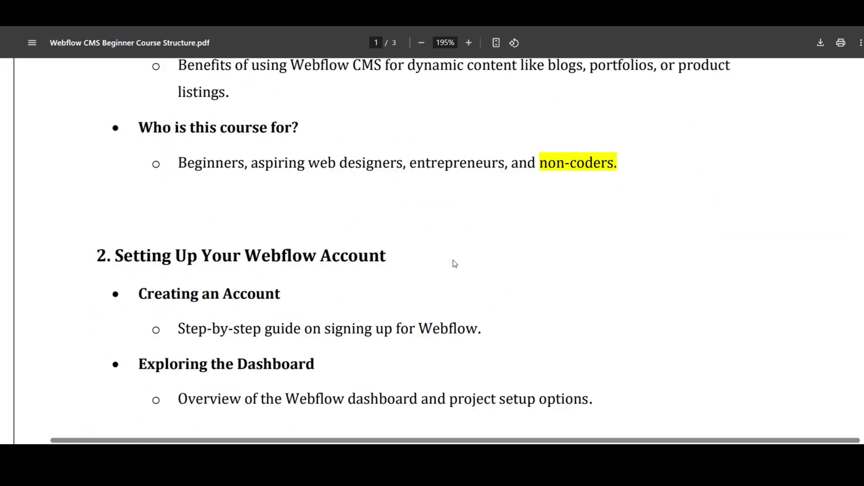
{"action": "scroll", "coordinate": [415, 293], "scroll_direction": "down", "scroll_amount": 3}
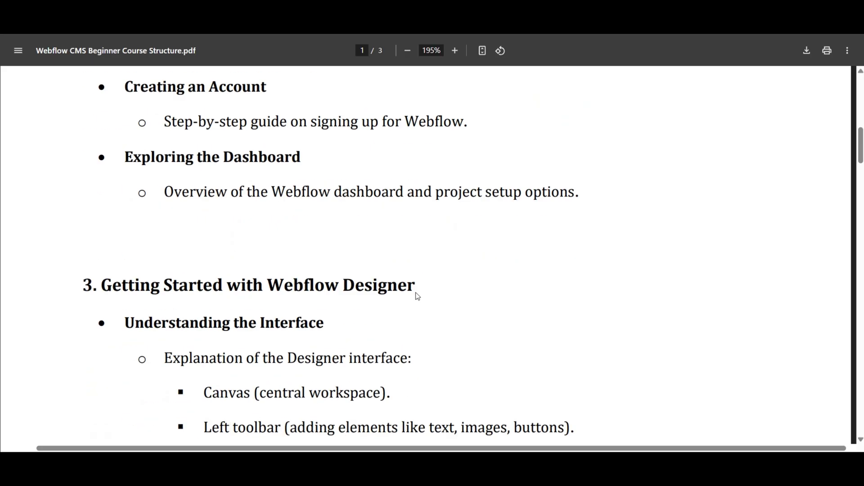
{"action": "scroll", "coordinate": [407, 294], "scroll_direction": "up", "scroll_amount": 1}
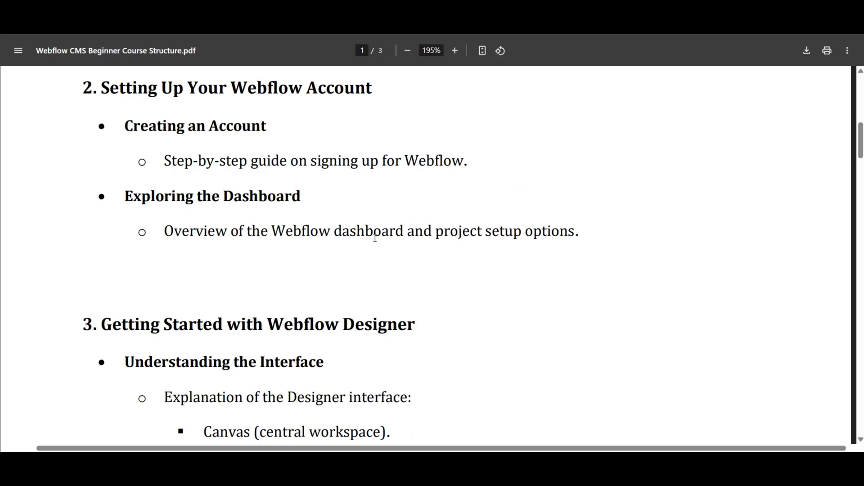
{"action": "scroll", "coordinate": [375, 238], "scroll_direction": "down", "scroll_amount": 4}
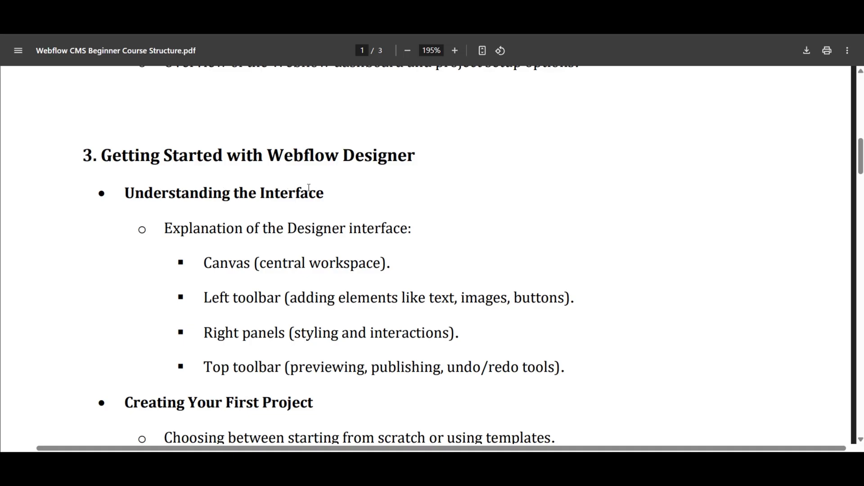
{"action": "scroll", "coordinate": [391, 192], "scroll_direction": "down", "scroll_amount": 1}
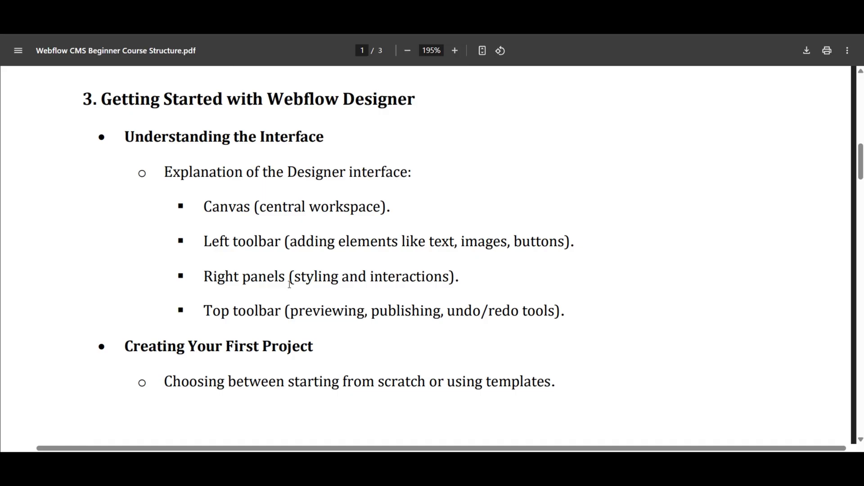
{"action": "scroll", "coordinate": [299, 282], "scroll_direction": "down", "scroll_amount": 1}
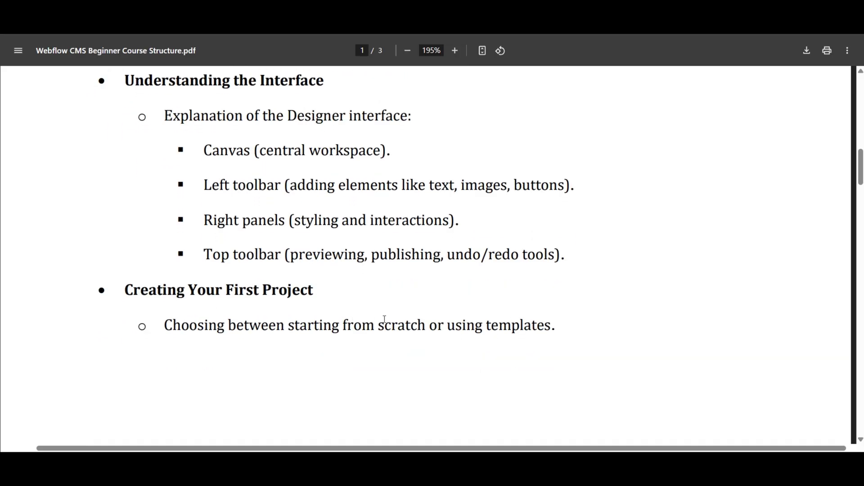
{"action": "left_click_drag", "start_coordinate": [362, 325], "coordinate": [539, 326]}
{"action": "left_click", "coordinate": [430, 350]}
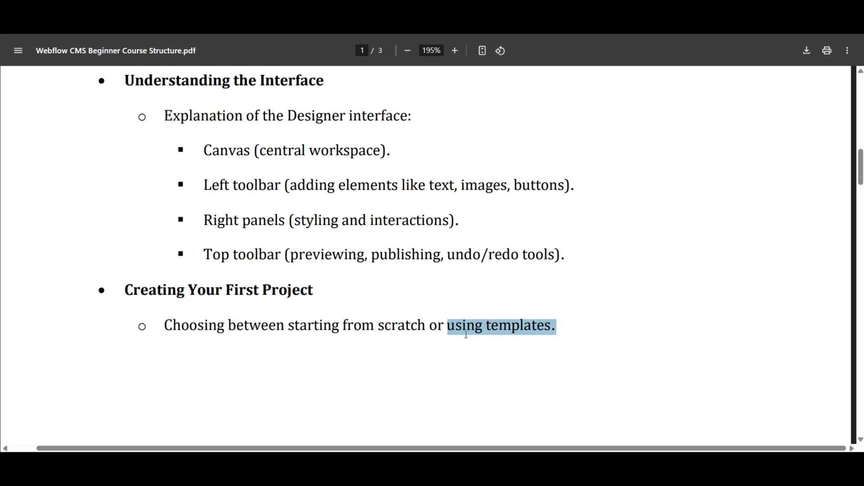
{"action": "left_click", "coordinate": [523, 292]}
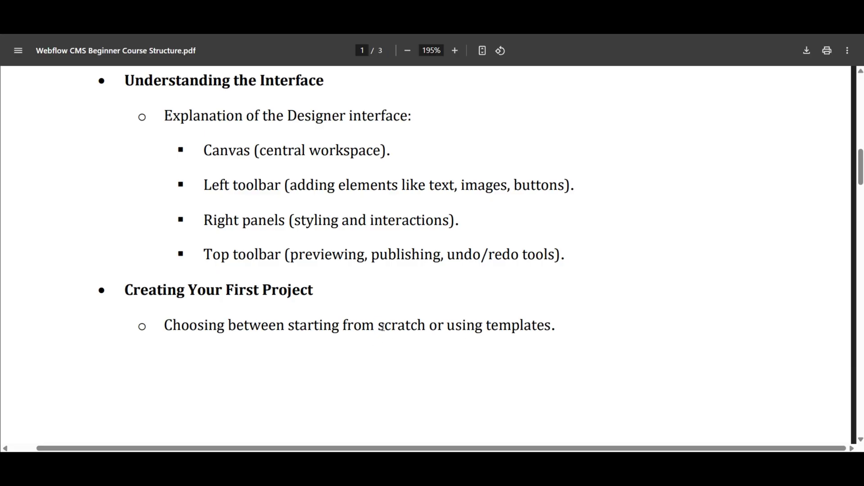
{"action": "left_click_drag", "start_coordinate": [382, 326], "coordinate": [435, 327]}
{"action": "left_click", "coordinate": [446, 351]}
{"action": "scroll", "coordinate": [445, 353], "scroll_direction": "up", "scroll_amount": 4}
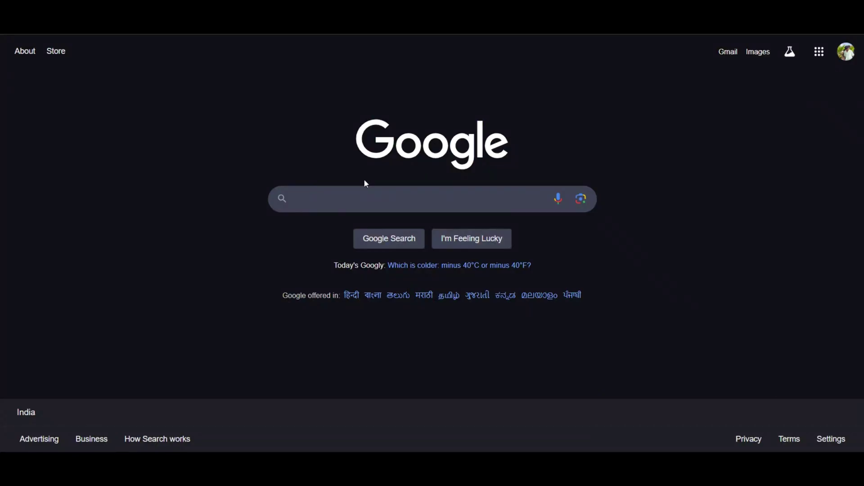
Switch to Google, search for "webflow" and open the official Webflow site
{"action": "type", "text": "webflow"}
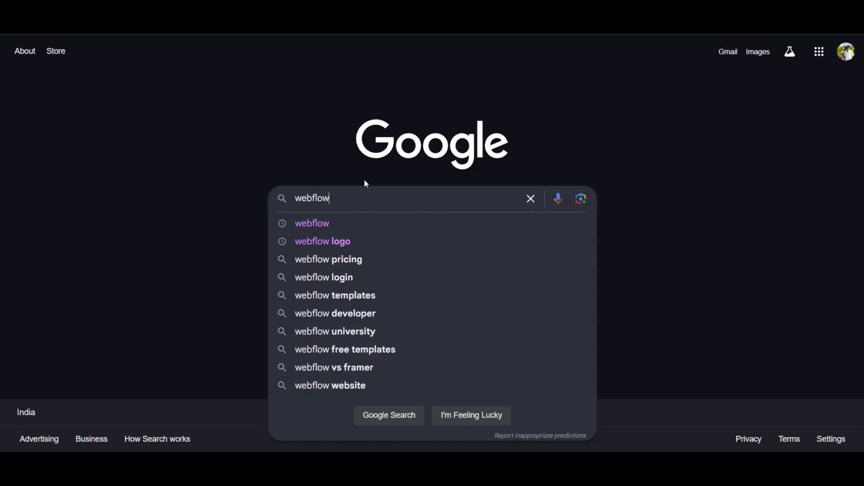
{"action": "key", "text": "Return"}
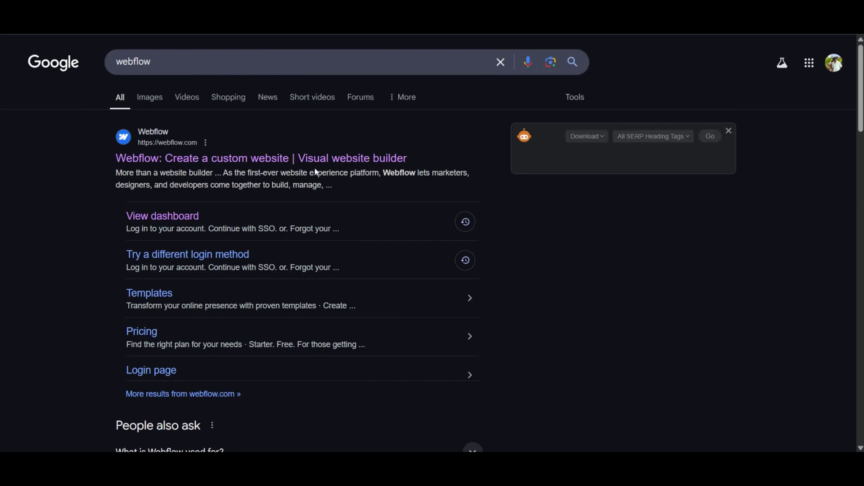
{"action": "left_click", "coordinate": [280, 169]}
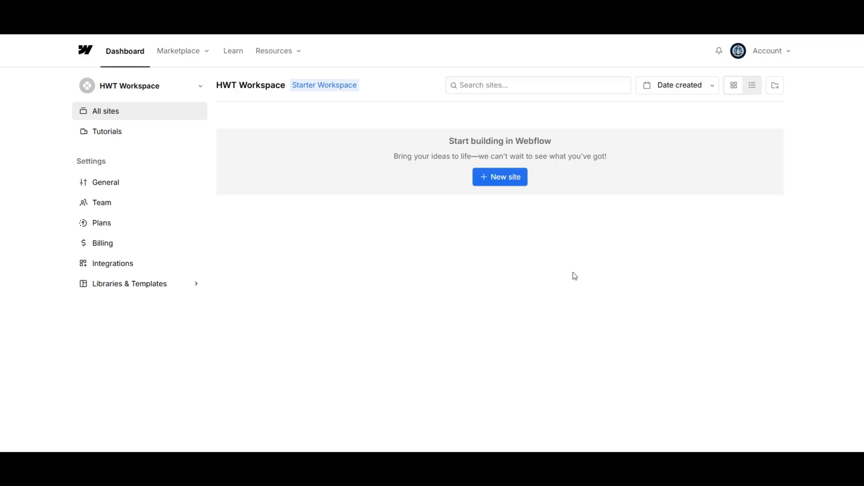
Examine the account options available from the dashboard, then close them
{"action": "left_click", "coordinate": [741, 54]}
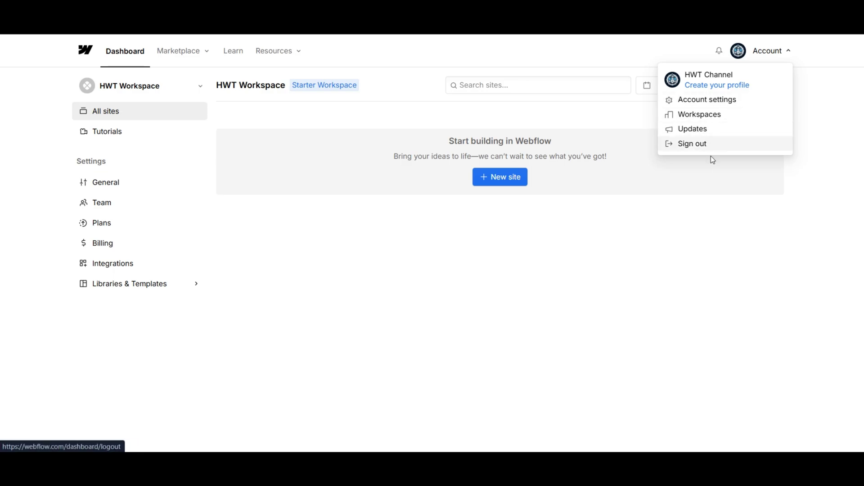
{"action": "left_click", "coordinate": [710, 212]}
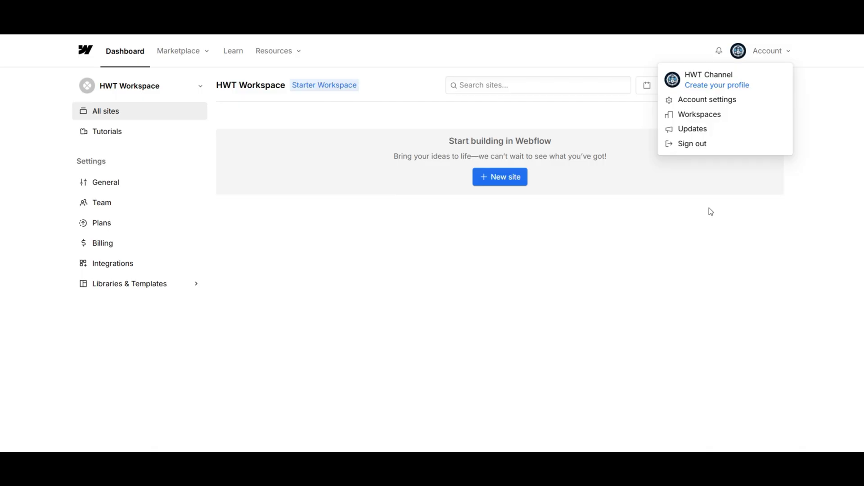
{"action": "left_click", "coordinate": [707, 214]}
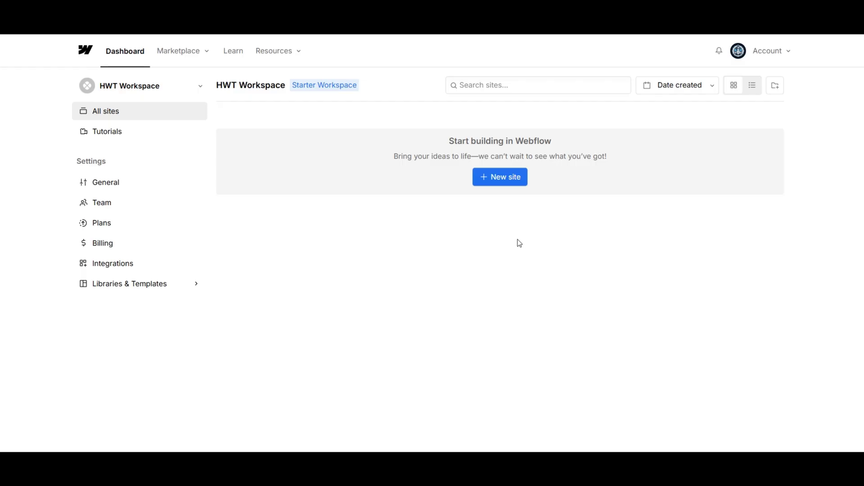
Start a new site from a blank site instead of a template
{"action": "left_click", "coordinate": [502, 178]}
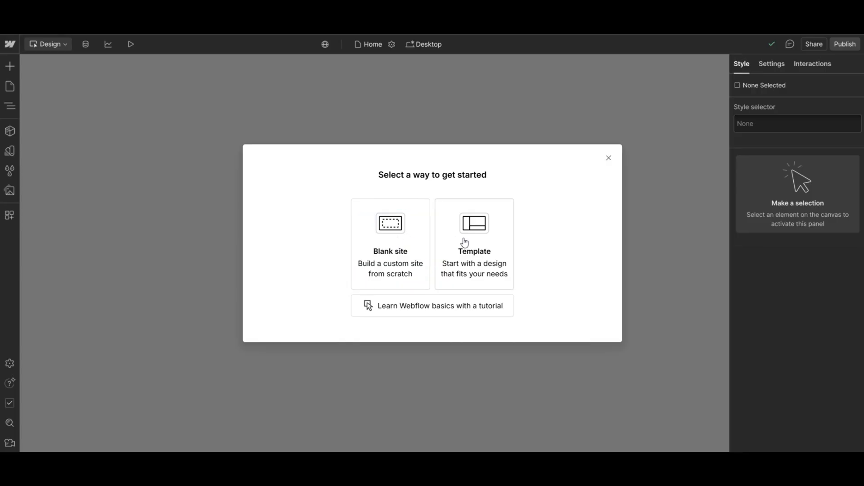
{"action": "left_click", "coordinate": [417, 243]}
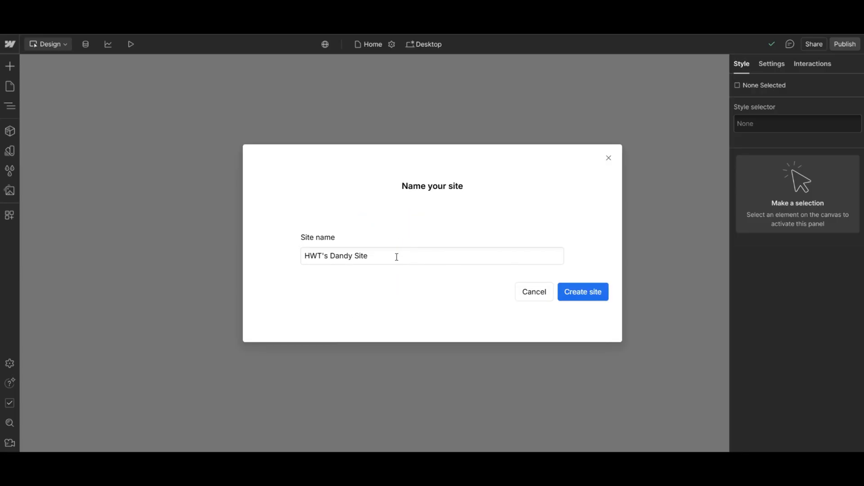
{"action": "left_click", "coordinate": [396, 255]}
{"action": "left_click_drag", "start_coordinate": [383, 259], "coordinate": [294, 258]}
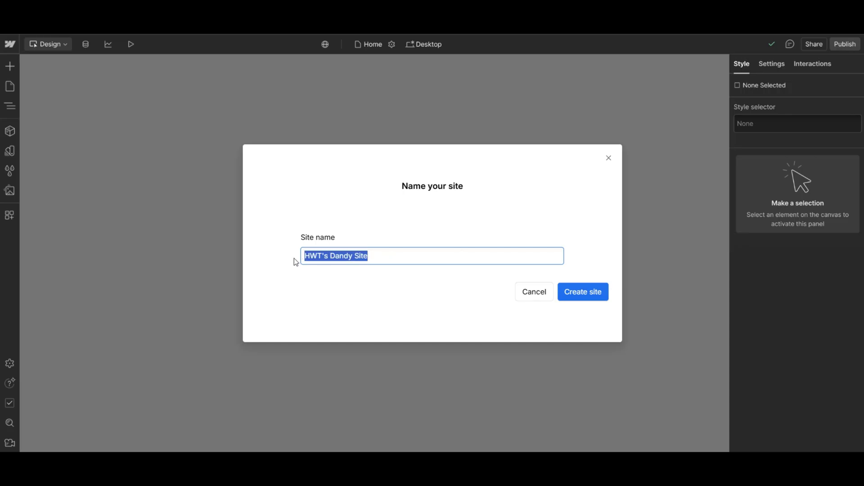
{"action": "left_click", "coordinate": [384, 258]}
{"action": "left_click_drag", "start_coordinate": [398, 259], "coordinate": [315, 265]}
{"action": "left_click", "coordinate": [374, 255]}
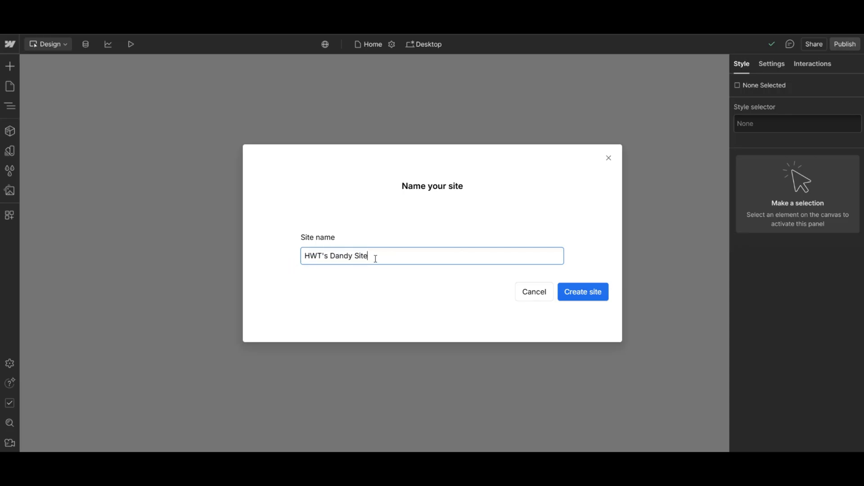
{"action": "left_click_drag", "start_coordinate": [374, 255], "coordinate": [311, 264]}
{"action": "left_click", "coordinate": [377, 257]}
Create the blank site under the suggested name "HWT's Dandy Site"
{"action": "left_click", "coordinate": [573, 293]}
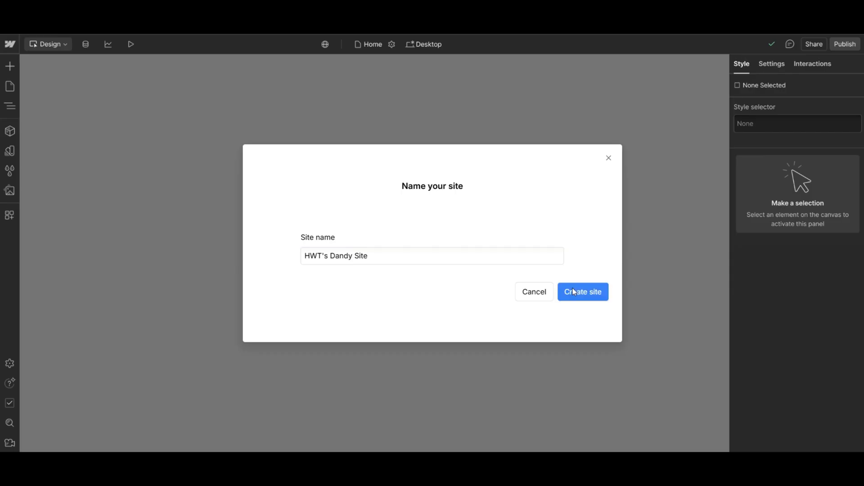
{"action": "left_click", "coordinate": [574, 292]}
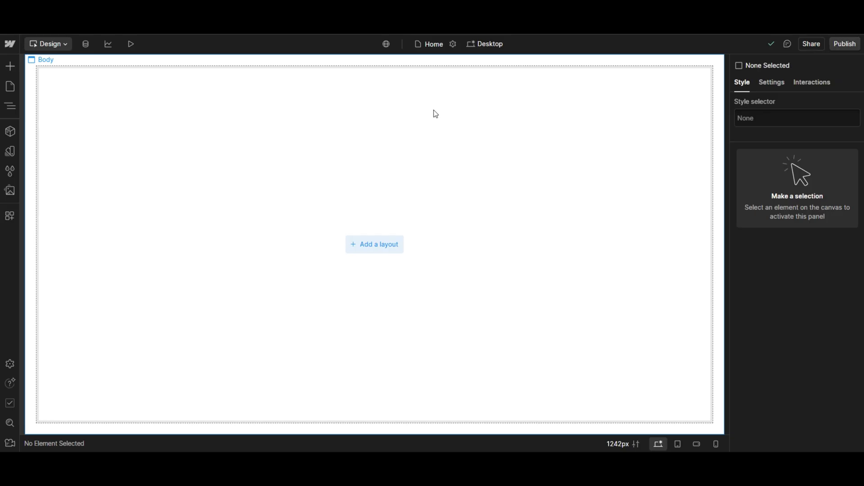
Enable the Getting started checklist in the interface settings, then expand it to review its tasks and collapse it again
{"action": "left_click", "coordinate": [19, 365]}
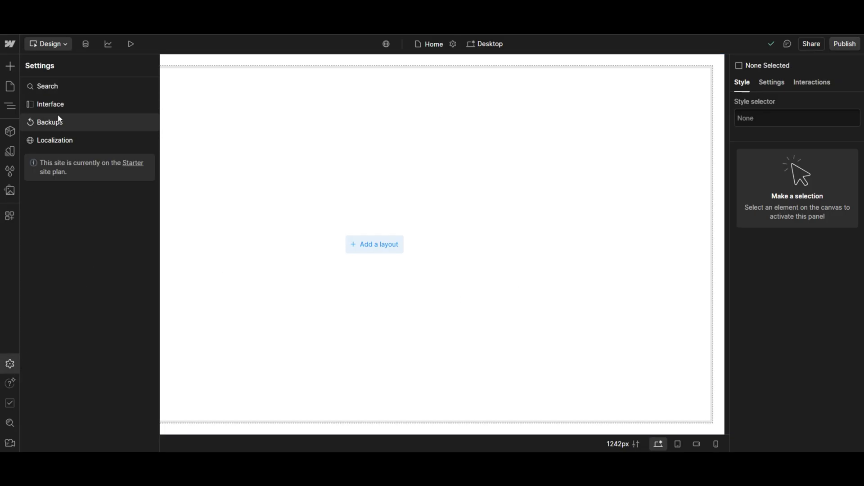
{"action": "left_click", "coordinate": [76, 105]}
{"action": "left_click", "coordinate": [174, 258]}
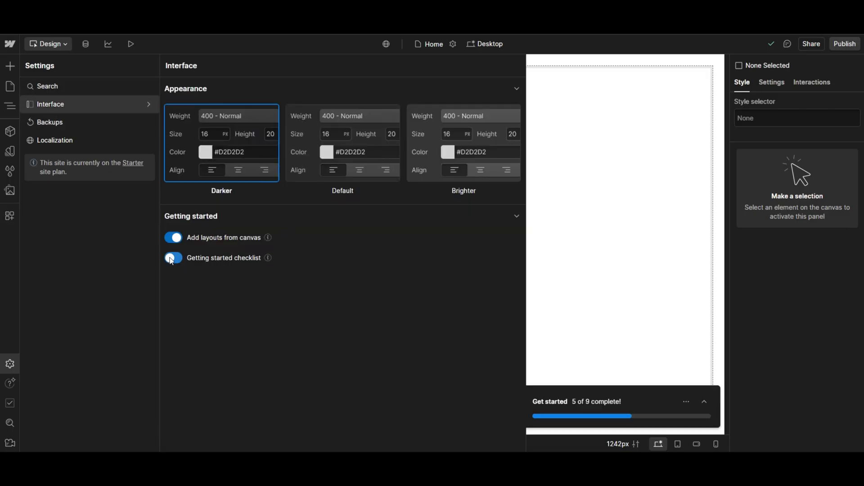
{"action": "left_click", "coordinate": [546, 293]}
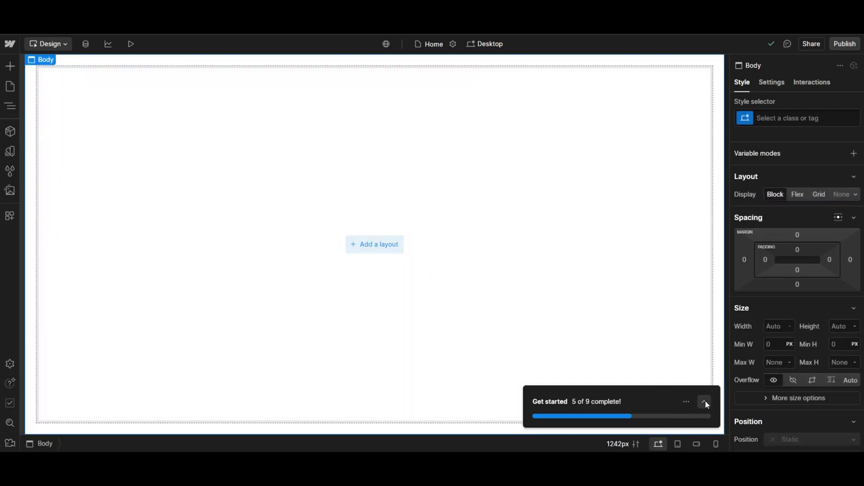
{"action": "left_click", "coordinate": [705, 401]}
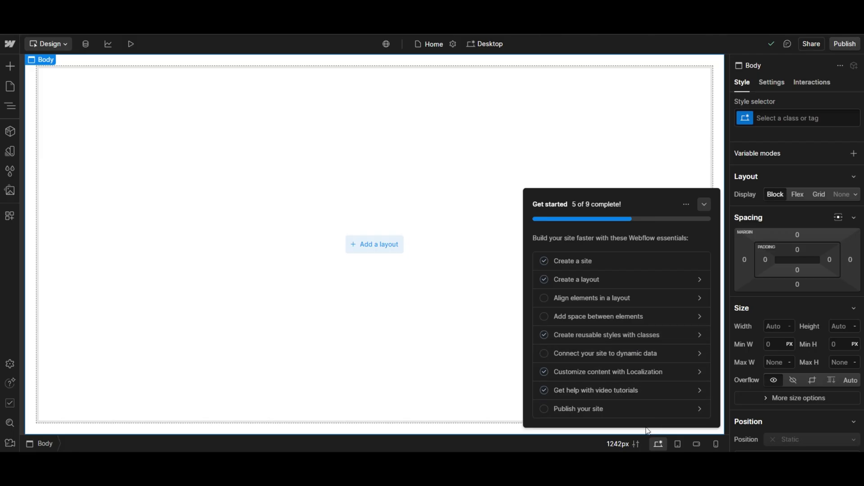
{"action": "left_click", "coordinate": [706, 205]}
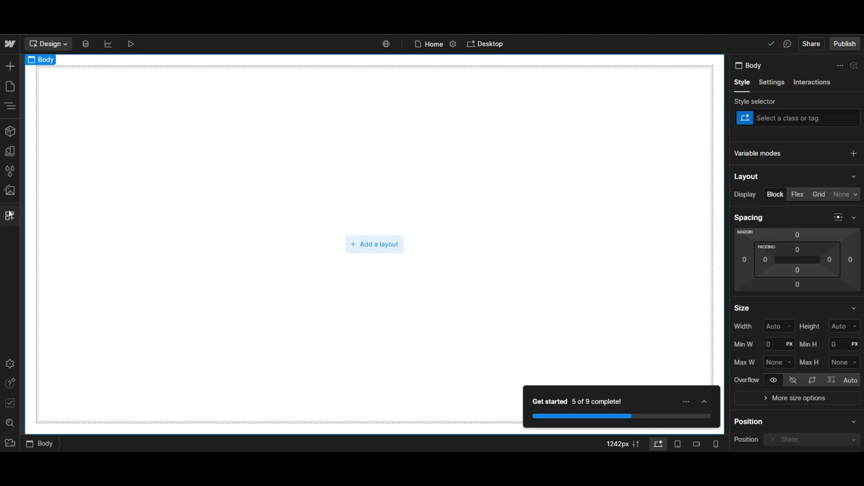
{"action": "key", "text": "ctrl+z"}
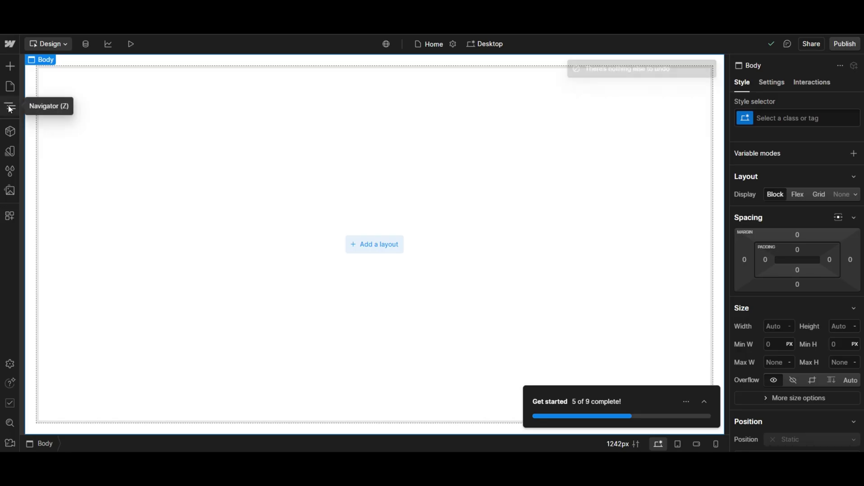
{"action": "key", "text": "ctrl+z"}
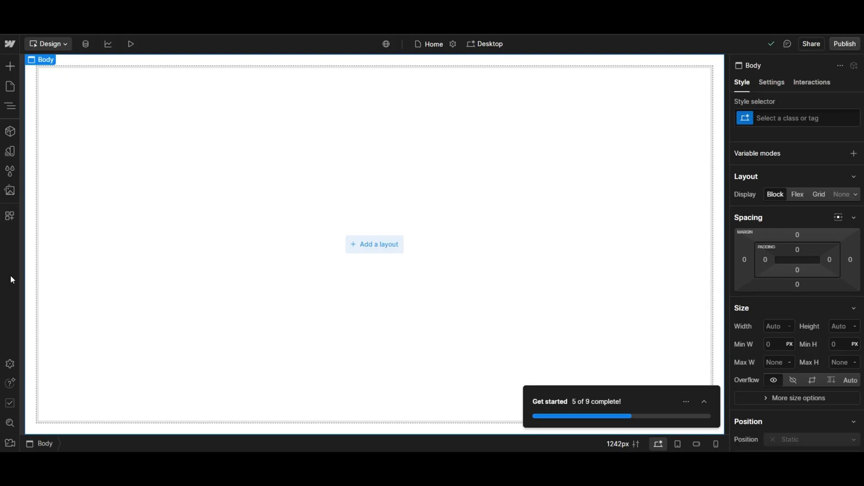
Show the Designer's keyboard shortcut list and look through its shortcut groups
{"action": "left_click", "coordinate": [11, 47]}
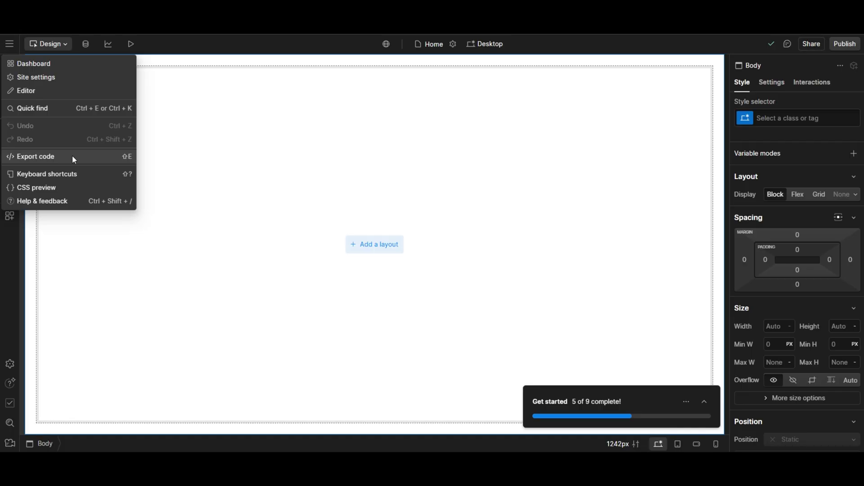
{"action": "left_click", "coordinate": [44, 174]}
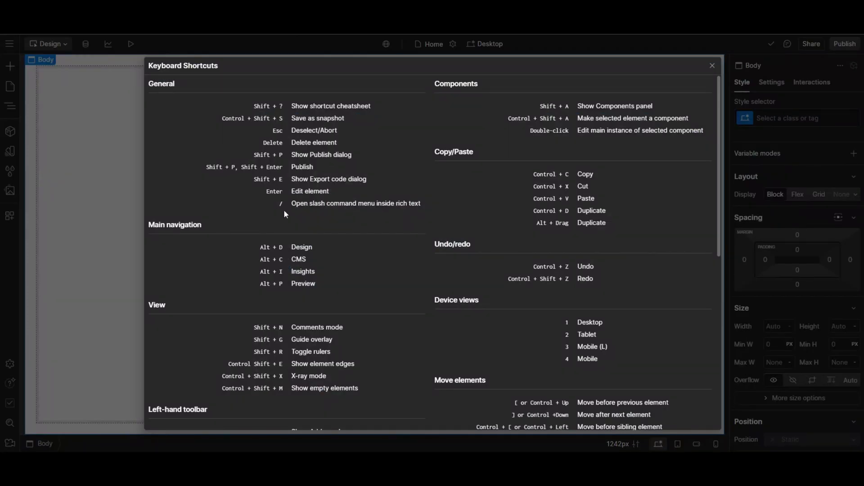
{"action": "scroll", "coordinate": [284, 209], "scroll_direction": "down", "scroll_amount": 6}
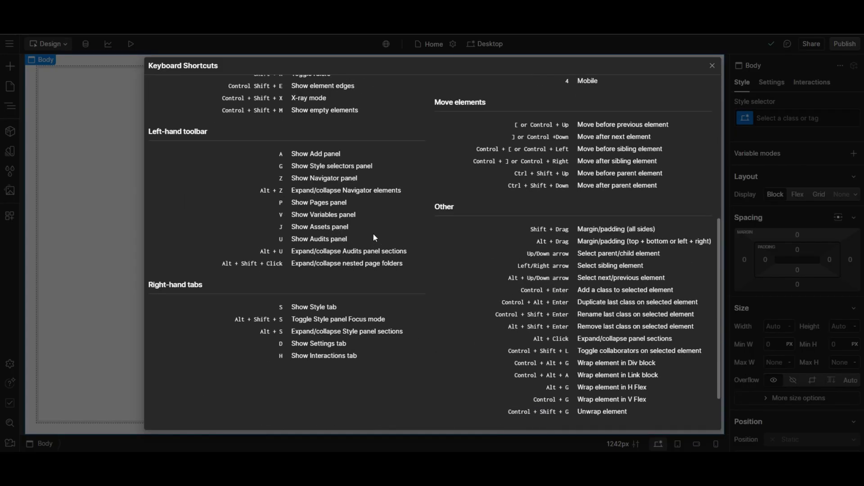
{"action": "scroll", "coordinate": [373, 234], "scroll_direction": "up", "scroll_amount": 6}
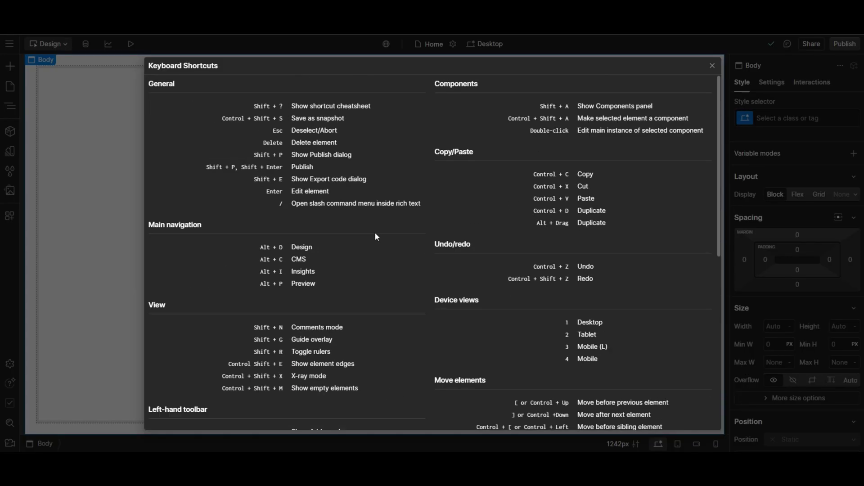
{"action": "scroll", "coordinate": [412, 239], "scroll_direction": "down", "scroll_amount": 4}
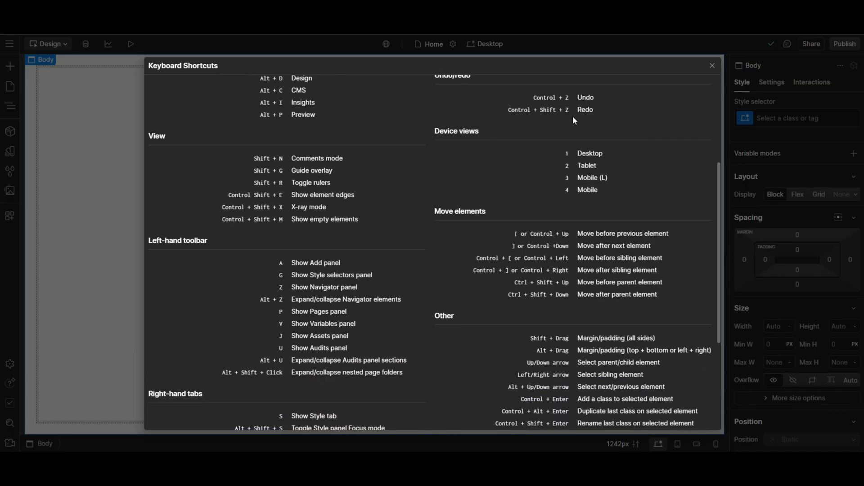
{"action": "scroll", "coordinate": [571, 174], "scroll_direction": "up", "scroll_amount": 4}
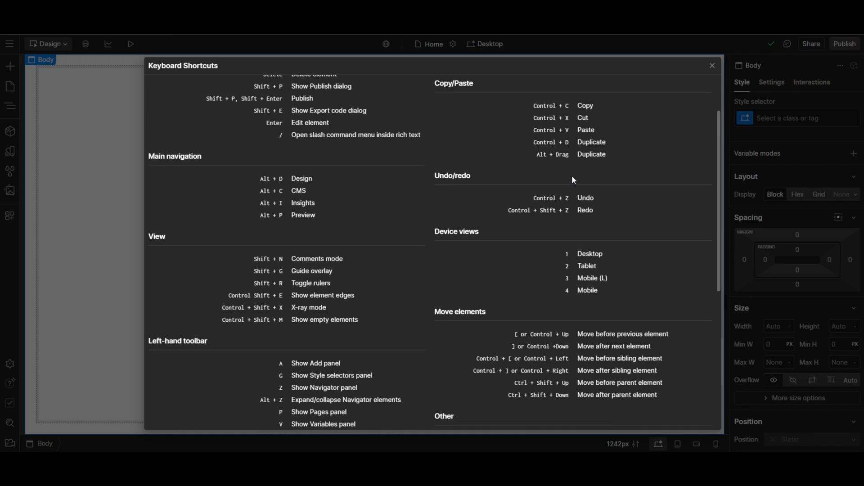
{"action": "scroll", "coordinate": [379, 207], "scroll_direction": "down", "scroll_amount": 1}
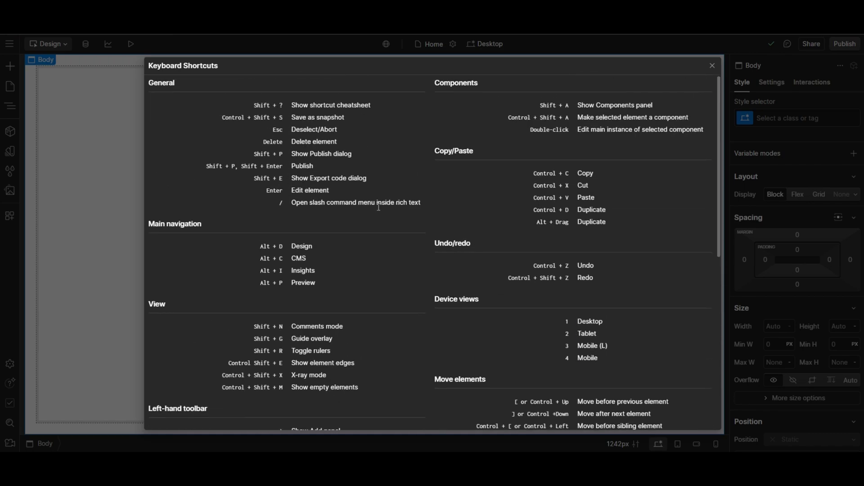
Review the remaining keyboard shortcut groups, including the toolbar, element-moving and other shortcuts, and close the list
{"action": "scroll", "coordinate": [378, 207], "scroll_direction": "down", "scroll_amount": 7}
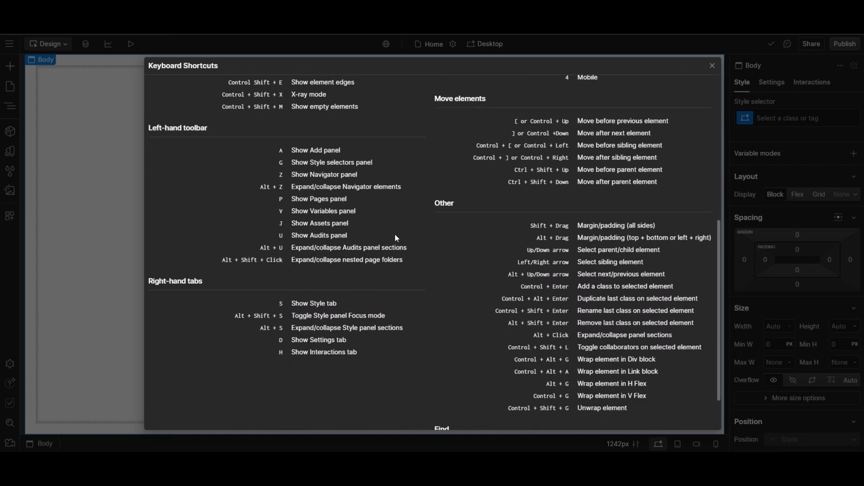
{"action": "scroll", "coordinate": [425, 239], "scroll_direction": "down", "scroll_amount": 1}
{"action": "scroll", "coordinate": [427, 238], "scroll_direction": "up", "scroll_amount": 8}
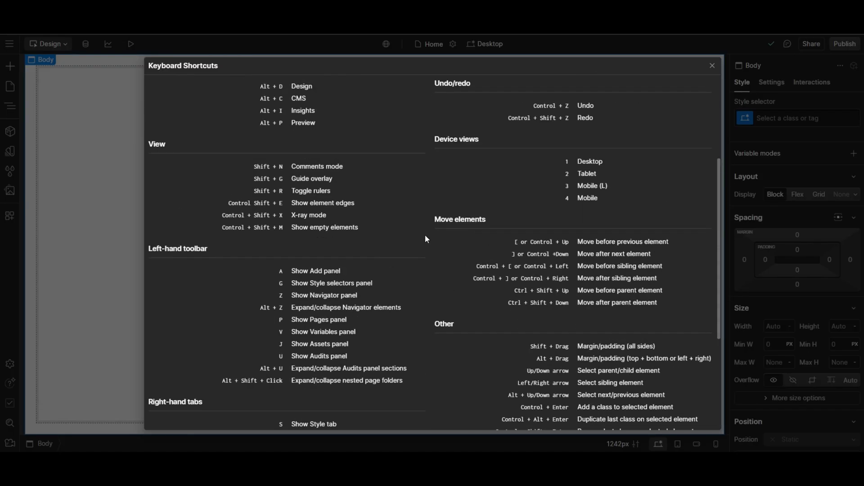
{"action": "left_click", "coordinate": [713, 66]}
Show the CSS preview for the page body and close it again
{"action": "left_click", "coordinate": [10, 45]}
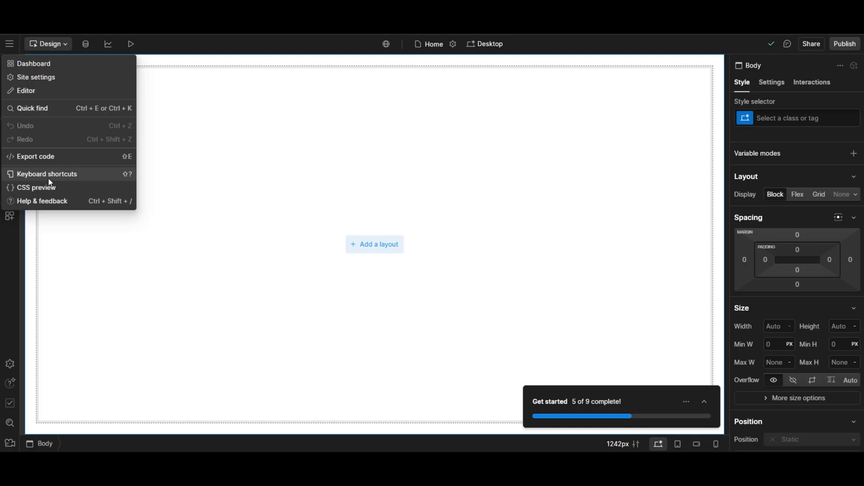
{"action": "left_click", "coordinate": [53, 194]}
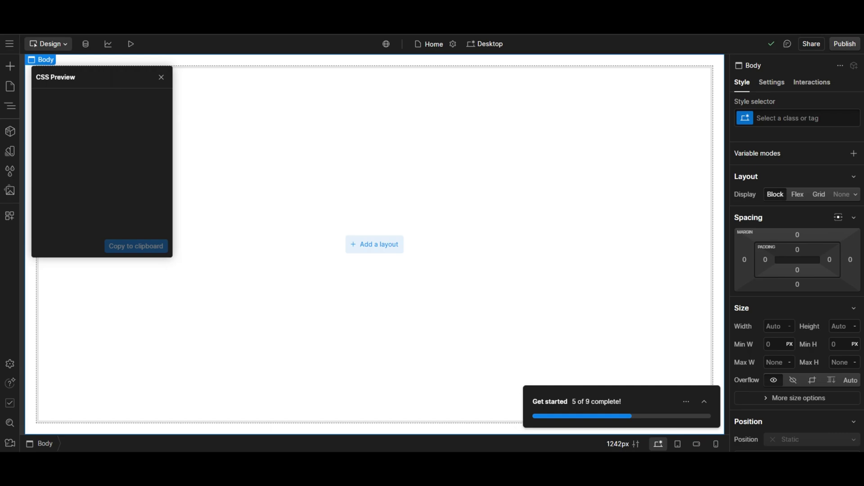
{"action": "left_click", "coordinate": [162, 77]}
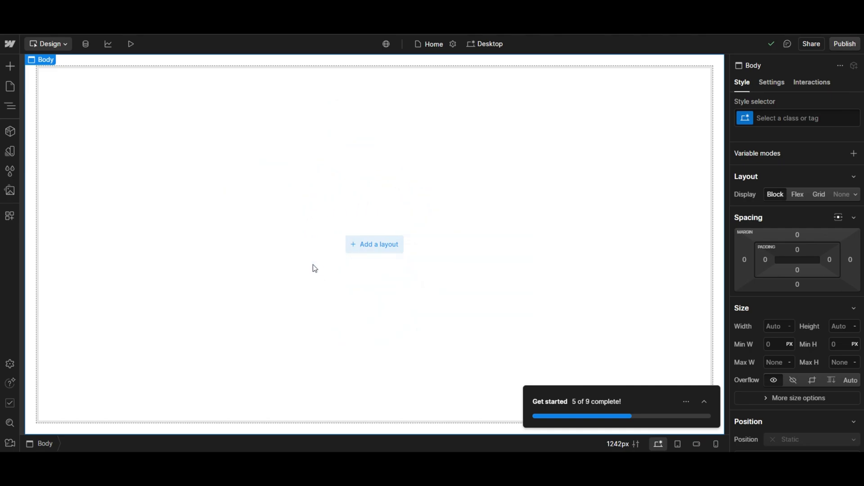
Browse the elements that can be added to the page, from Structure and Typography through CMS, Media, Forms and Advanced
{"action": "left_click", "coordinate": [10, 67]}
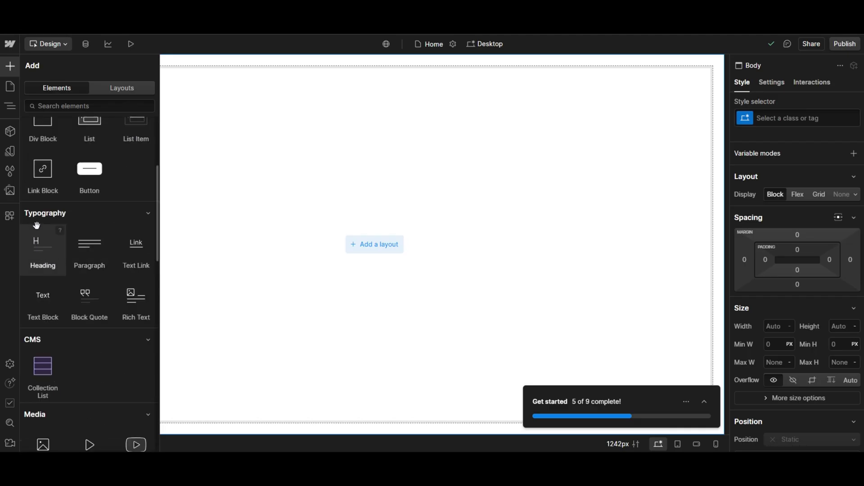
{"action": "scroll", "coordinate": [59, 225], "scroll_direction": "down", "scroll_amount": 3}
{"action": "scroll", "coordinate": [57, 282], "scroll_direction": "down", "scroll_amount": 1}
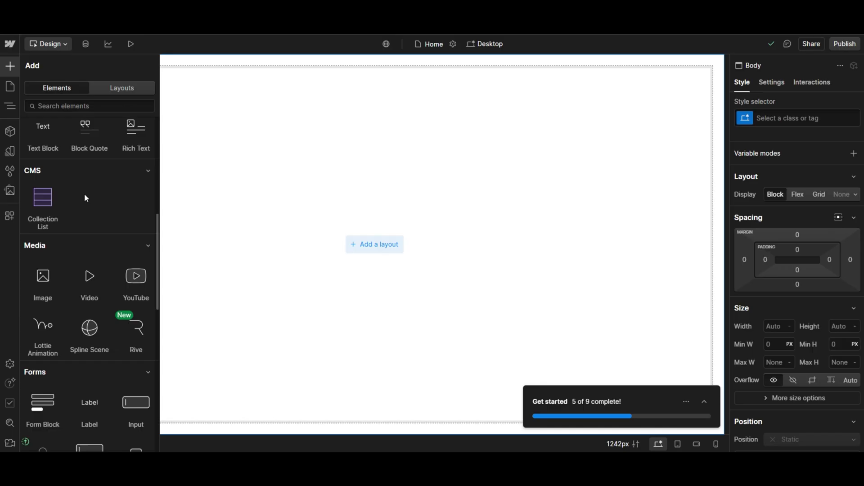
{"action": "scroll", "coordinate": [85, 196], "scroll_direction": "down", "scroll_amount": 1}
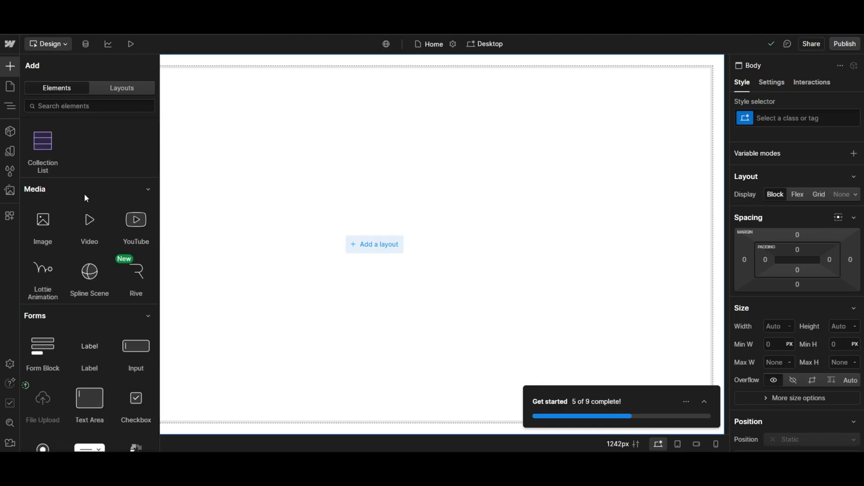
{"action": "scroll", "coordinate": [86, 197], "scroll_direction": "down", "scroll_amount": 1}
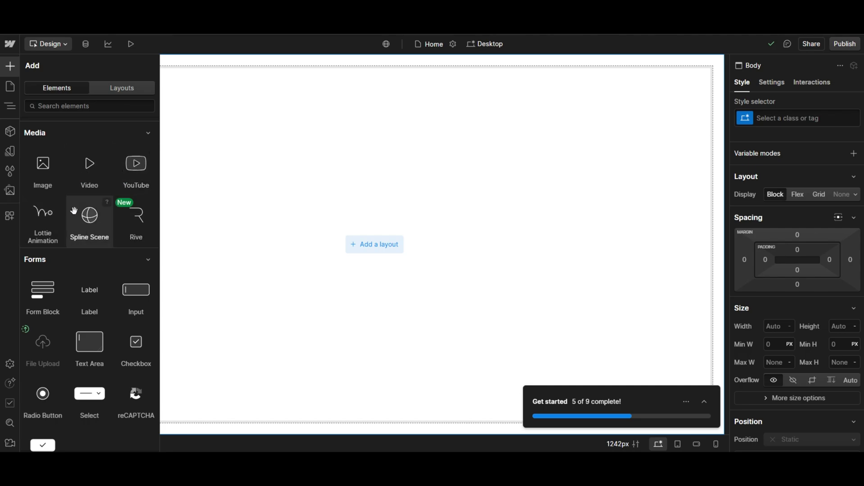
{"action": "scroll", "coordinate": [127, 185], "scroll_direction": "down", "scroll_amount": 3}
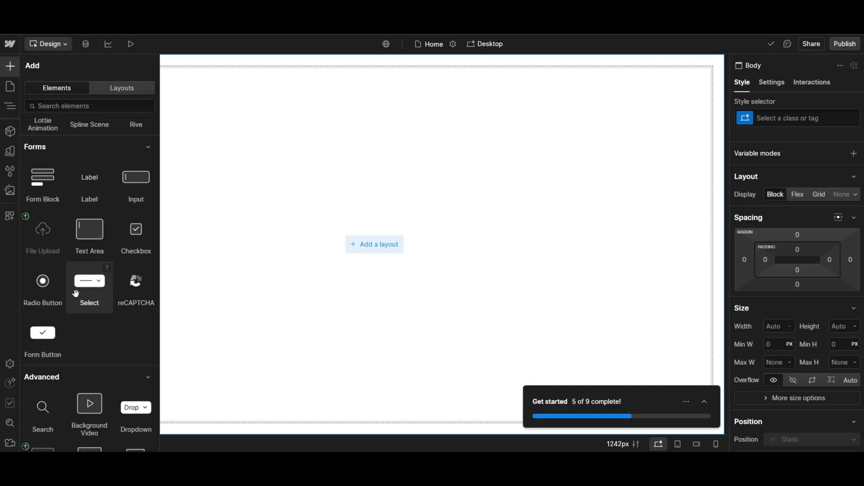
{"action": "scroll", "coordinate": [75, 293], "scroll_direction": "down", "scroll_amount": 1}
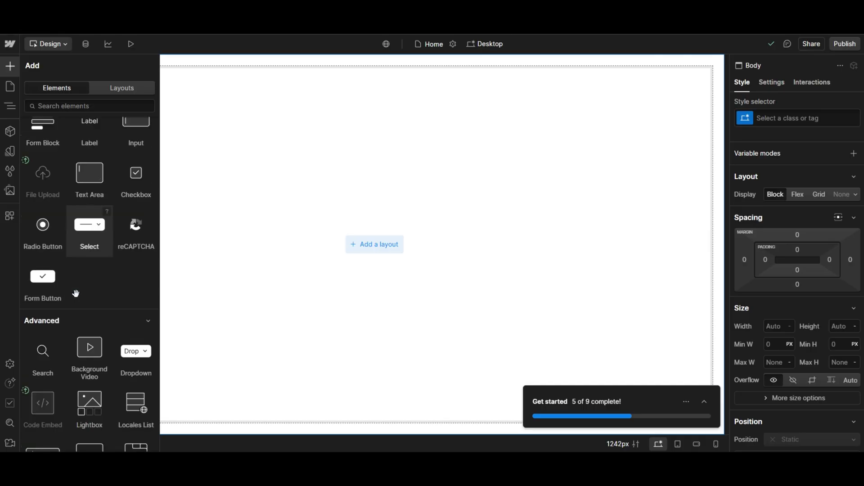
{"action": "scroll", "coordinate": [76, 293], "scroll_direction": "down", "scroll_amount": 1}
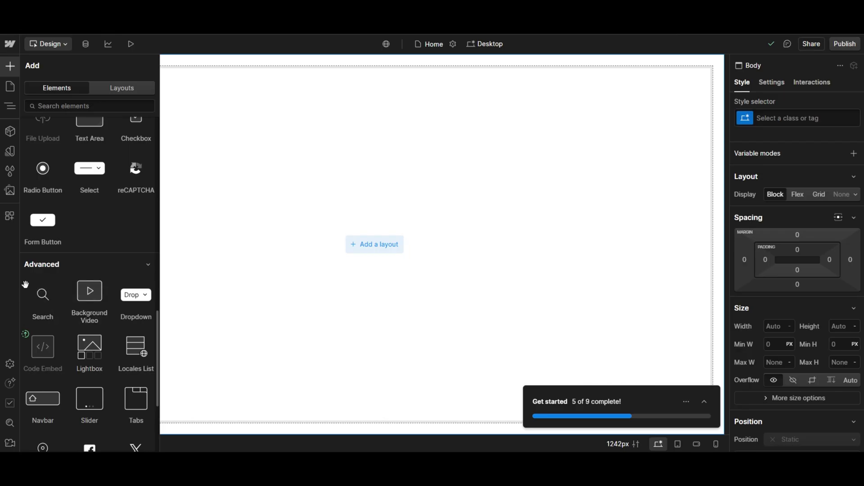
{"action": "scroll", "coordinate": [61, 270], "scroll_direction": "down", "scroll_amount": 2}
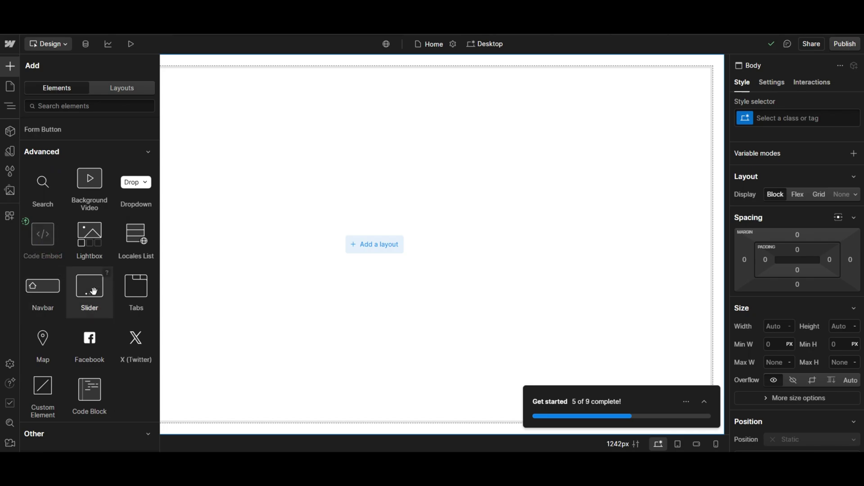
{"action": "scroll", "coordinate": [92, 293], "scroll_direction": "down", "scroll_amount": 1}
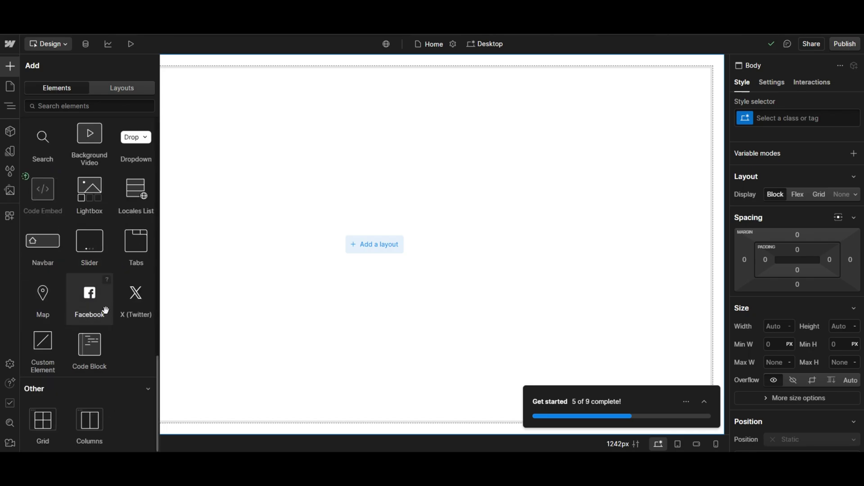
{"action": "scroll", "coordinate": [103, 313], "scroll_direction": "up", "scroll_amount": 6}
{"action": "scroll", "coordinate": [104, 314], "scroll_direction": "up", "scroll_amount": 15}
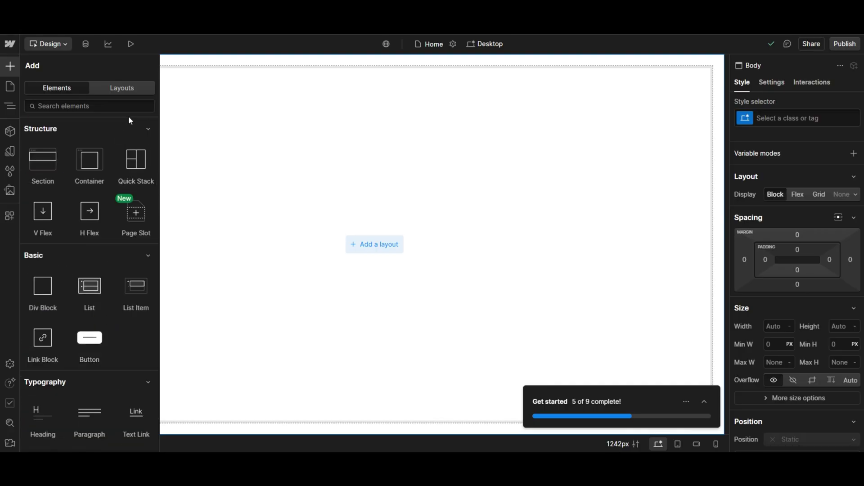
Show the Starter library of prebuilt layouts and preview its Navigation and Hero designs
{"action": "left_click", "coordinate": [137, 93]}
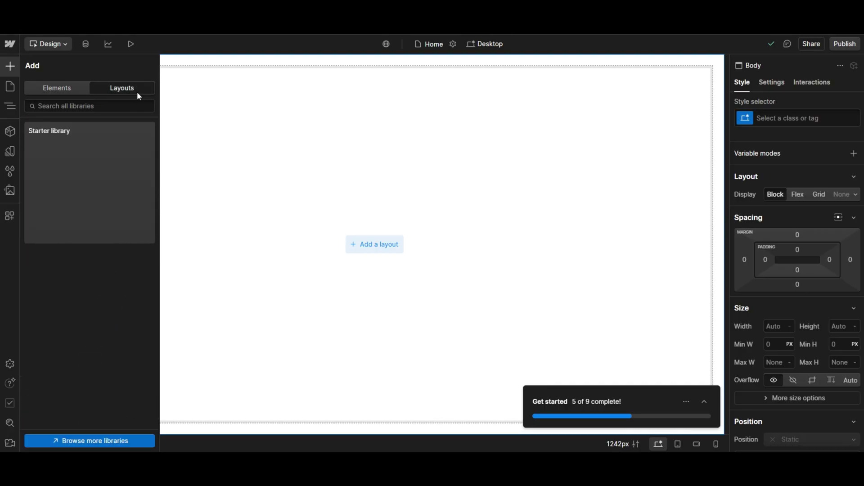
{"action": "left_click", "coordinate": [90, 195]}
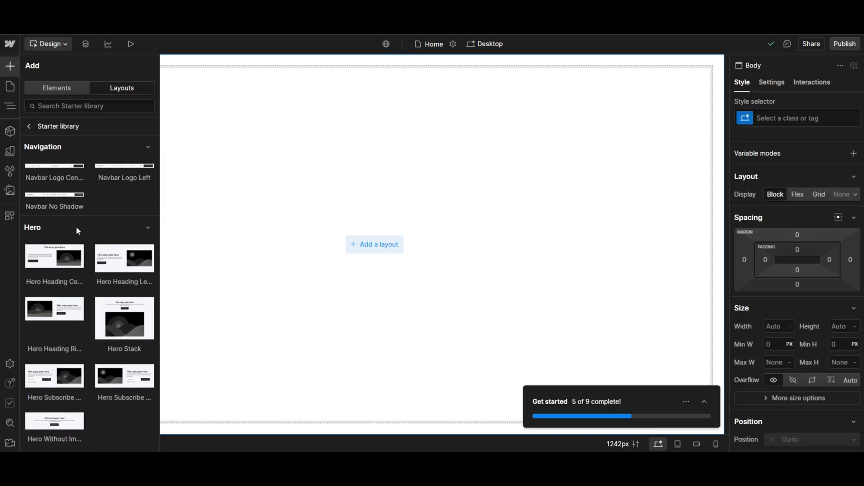
{"action": "scroll", "coordinate": [76, 226], "scroll_direction": "down", "scroll_amount": 3}
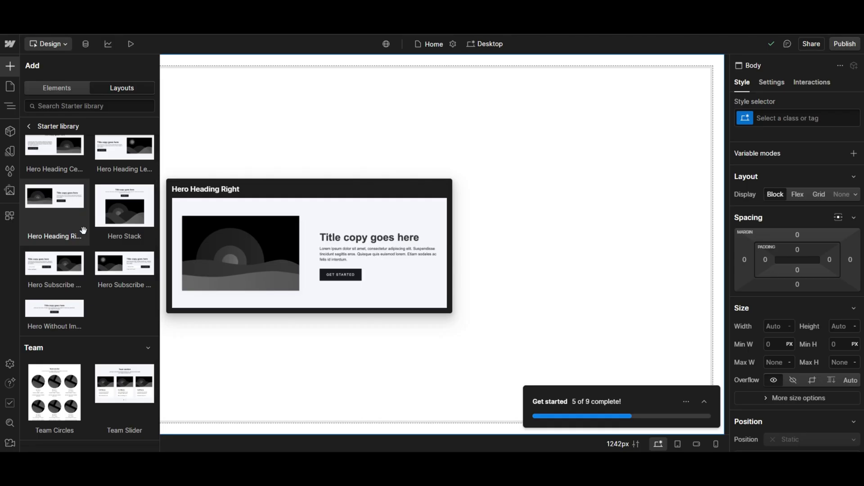
{"action": "mouse_move", "coordinate": [70, 146]}
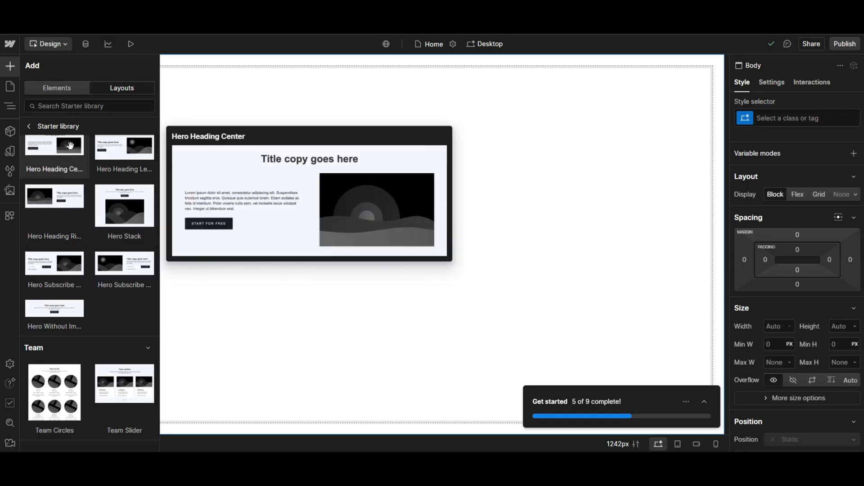
{"action": "scroll", "coordinate": [70, 145], "scroll_direction": "up", "scroll_amount": 3}
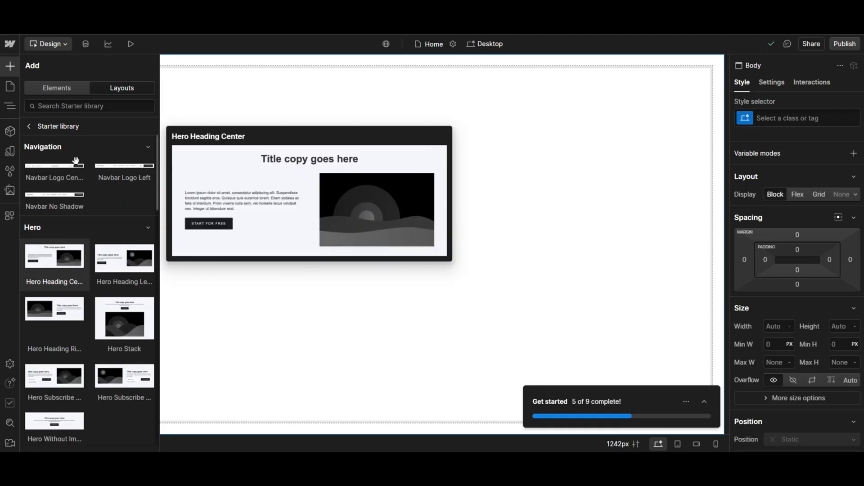
{"action": "mouse_move", "coordinate": [58, 170]}
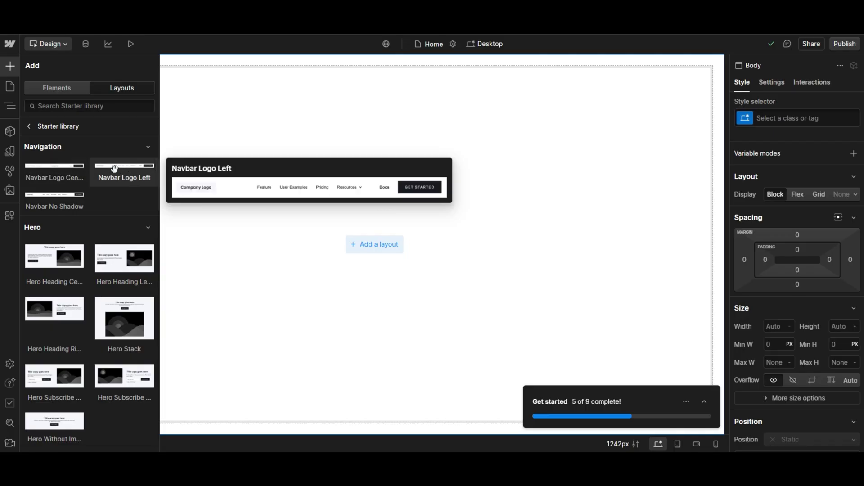
{"action": "scroll", "coordinate": [132, 193], "scroll_direction": "down", "scroll_amount": 2}
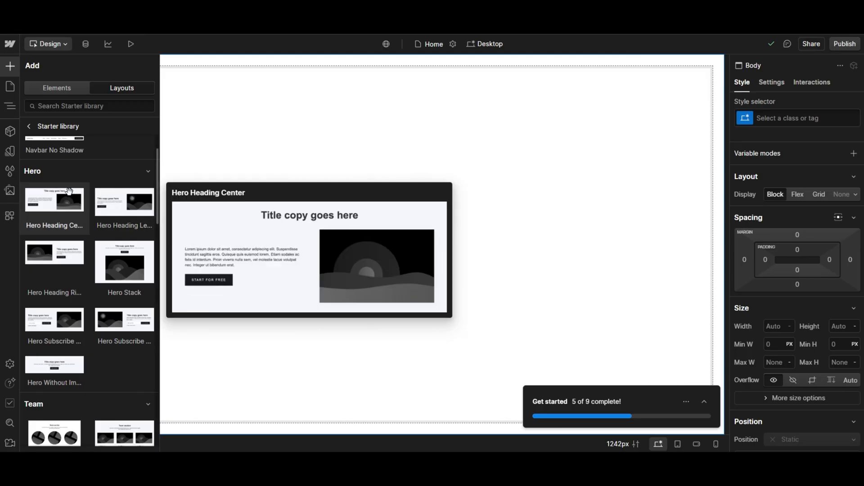
{"action": "mouse_move", "coordinate": [109, 199]}
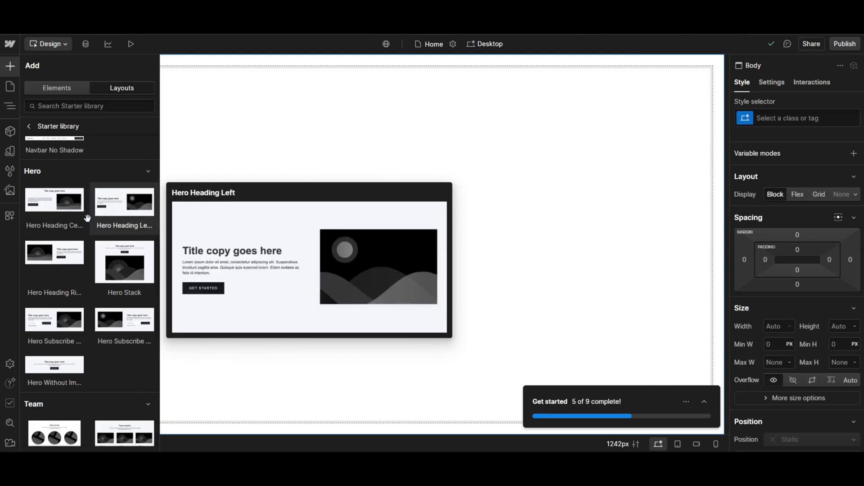
Examine the library's Team, Logos, Gallery, Features, Pricing, Testimonial and Footer layouts, previewing several of them
{"action": "scroll", "coordinate": [120, 257], "scroll_direction": "down", "scroll_amount": 4}
{"action": "scroll", "coordinate": [120, 260], "scroll_direction": "down", "scroll_amount": 2}
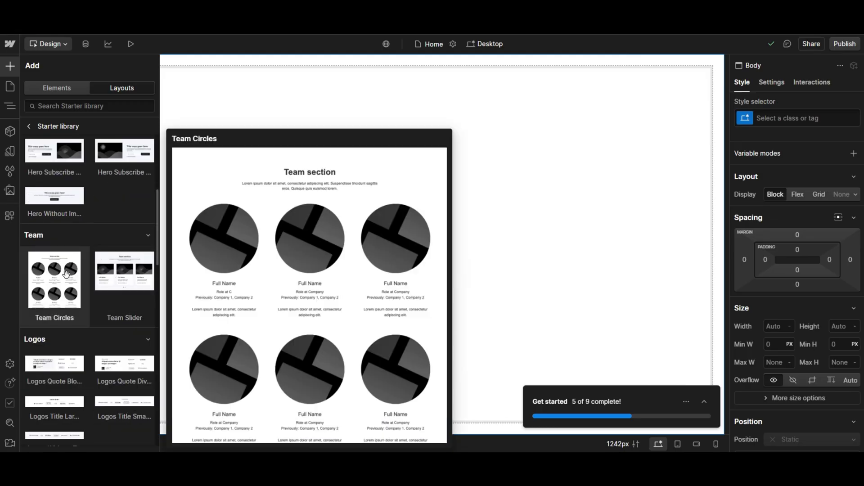
{"action": "scroll", "coordinate": [94, 270], "scroll_direction": "down", "scroll_amount": 4}
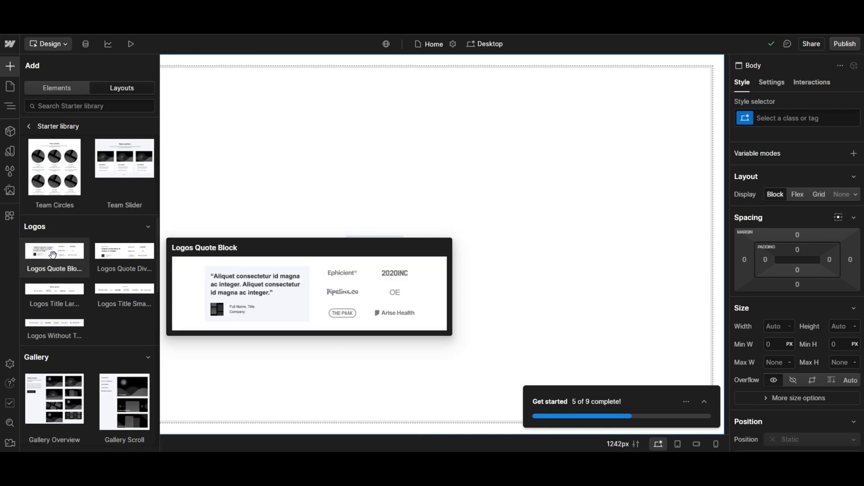
{"action": "mouse_move", "coordinate": [103, 259]}
{"action": "scroll", "coordinate": [104, 313], "scroll_direction": "down", "scroll_amount": 6}
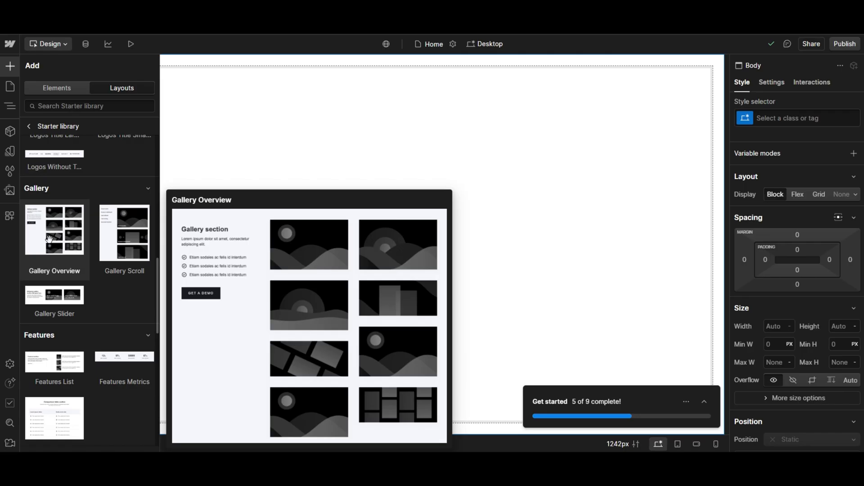
{"action": "mouse_move", "coordinate": [98, 240]}
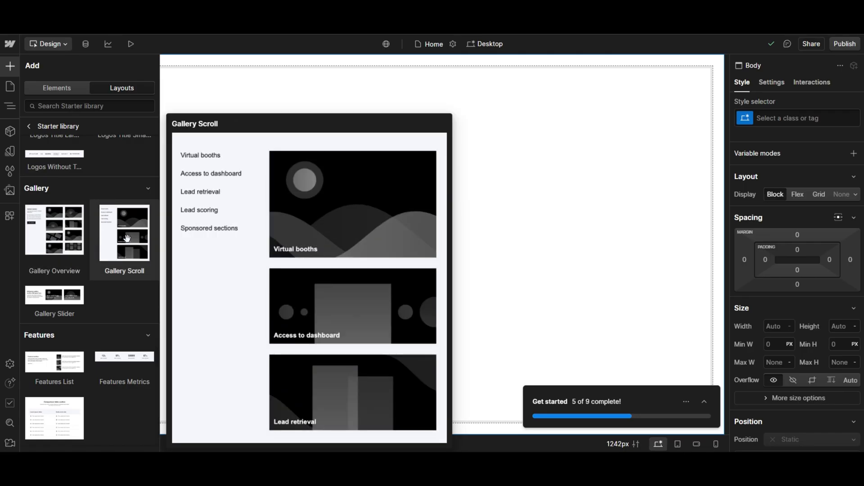
{"action": "scroll", "coordinate": [127, 238], "scroll_direction": "down", "scroll_amount": 2}
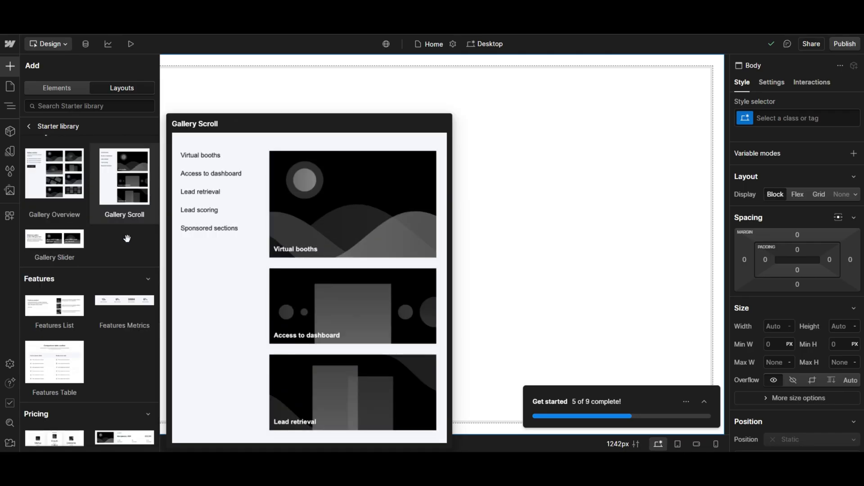
{"action": "scroll", "coordinate": [127, 239], "scroll_direction": "down", "scroll_amount": 6}
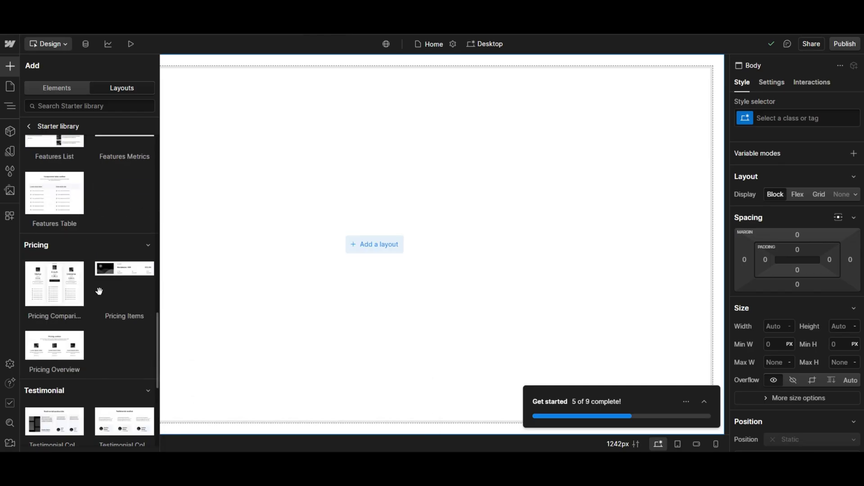
{"action": "scroll", "coordinate": [61, 293], "scroll_direction": "down", "scroll_amount": 6}
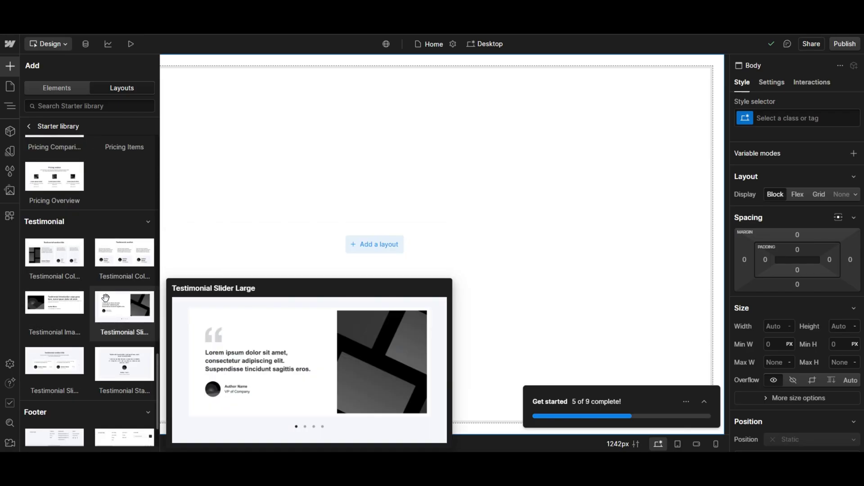
{"action": "scroll", "coordinate": [106, 298], "scroll_direction": "down", "scroll_amount": 2}
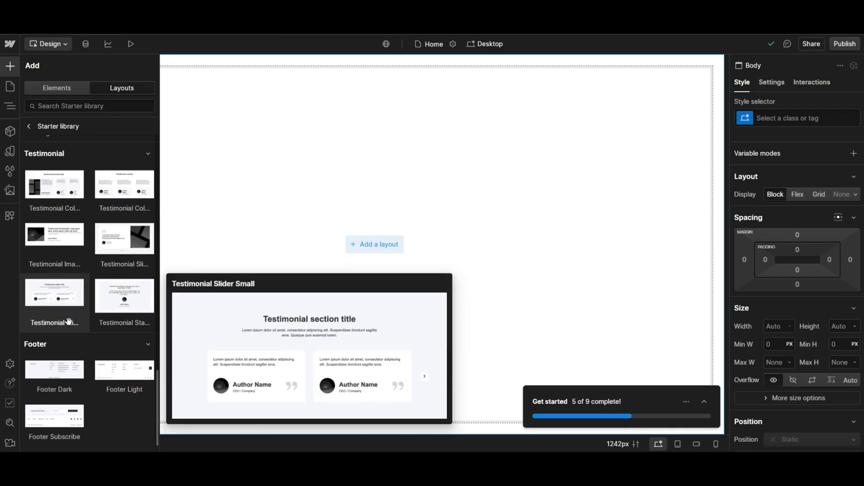
{"action": "scroll", "coordinate": [108, 159], "scroll_direction": "up", "scroll_amount": 15}
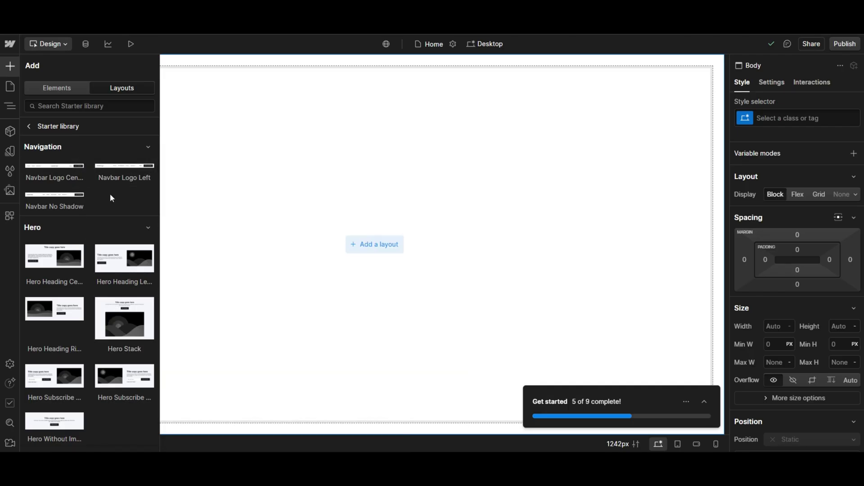
Return from the prebuilt layouts to the individual elements and look over their categories again
{"action": "left_click", "coordinate": [71, 86]}
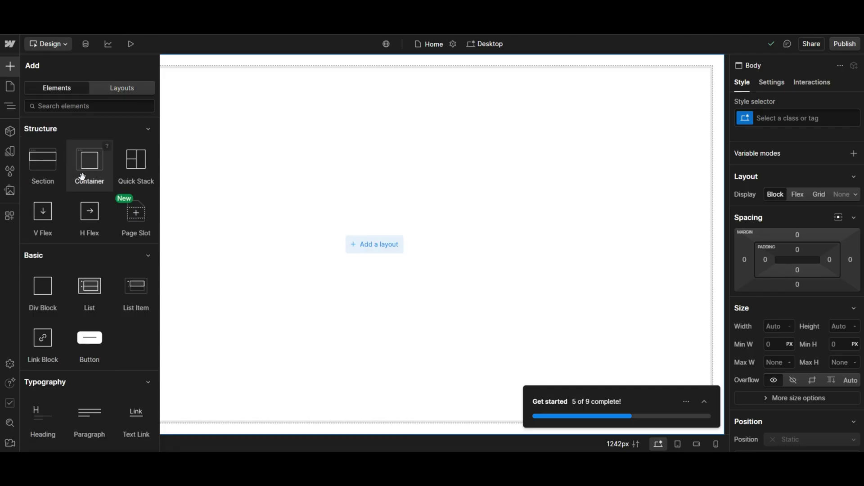
{"action": "scroll", "coordinate": [79, 180], "scroll_direction": "down", "scroll_amount": 9}
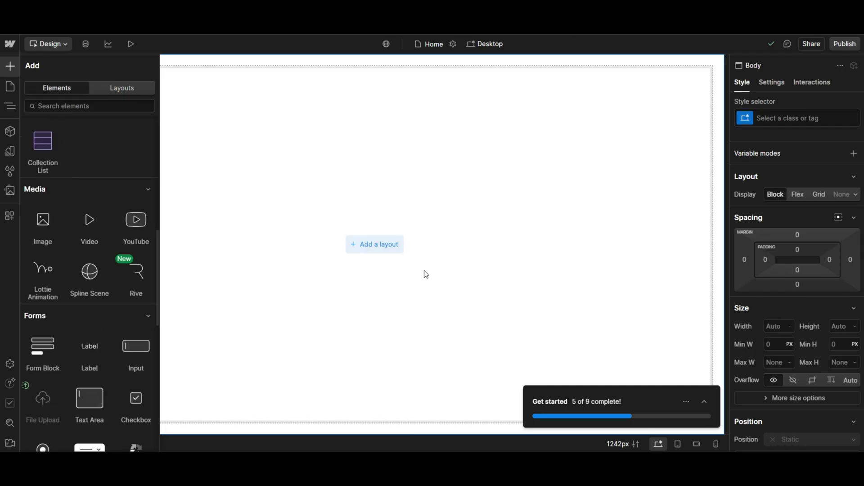
{"action": "scroll", "coordinate": [77, 216], "scroll_direction": "up", "scroll_amount": 9}
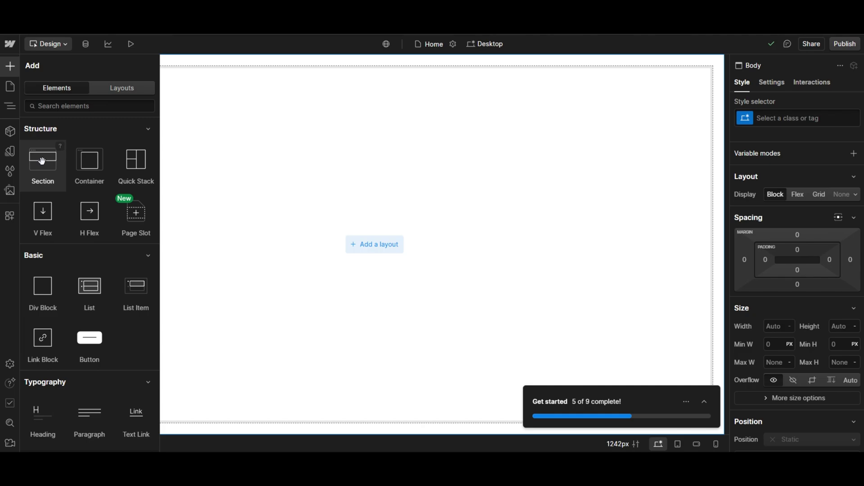
Try out a Section on the blank page, checking its place in the element hierarchy, and delete it
{"action": "left_click_drag", "start_coordinate": [42, 162], "coordinate": [306, 136]}
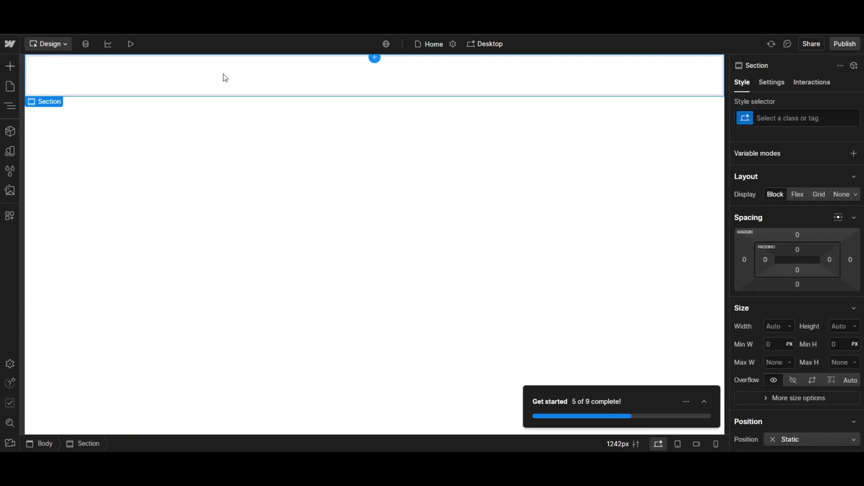
{"action": "left_click", "coordinate": [9, 109]}
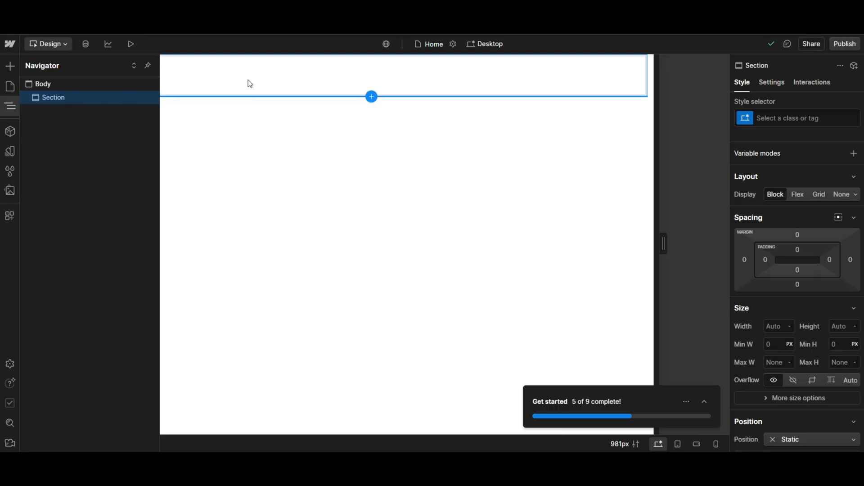
{"action": "left_click", "coordinate": [251, 137]}
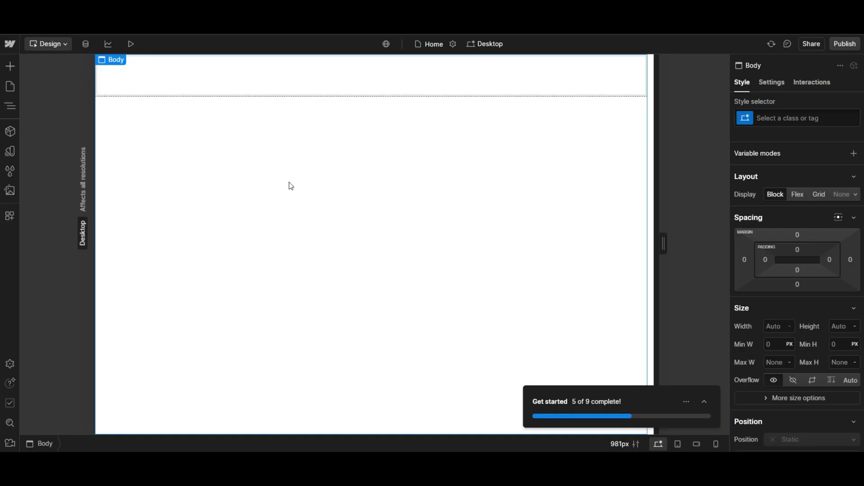
{"action": "left_click", "coordinate": [270, 90]}
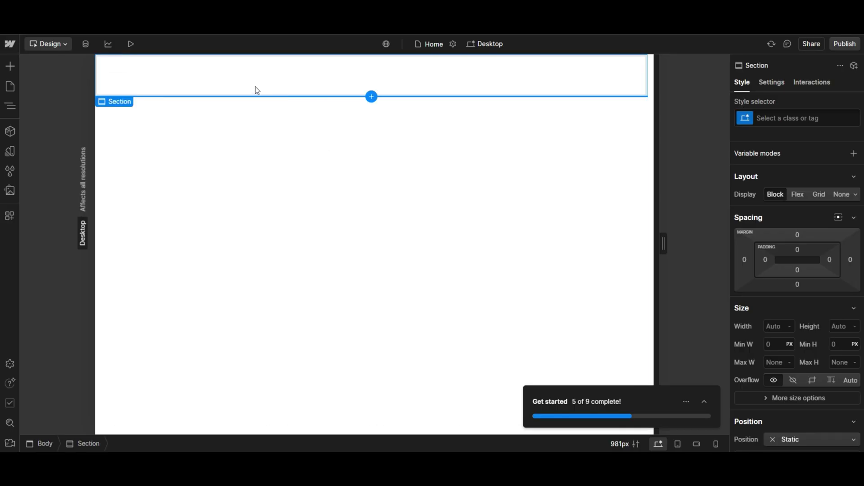
{"action": "key", "text": "Delete"}
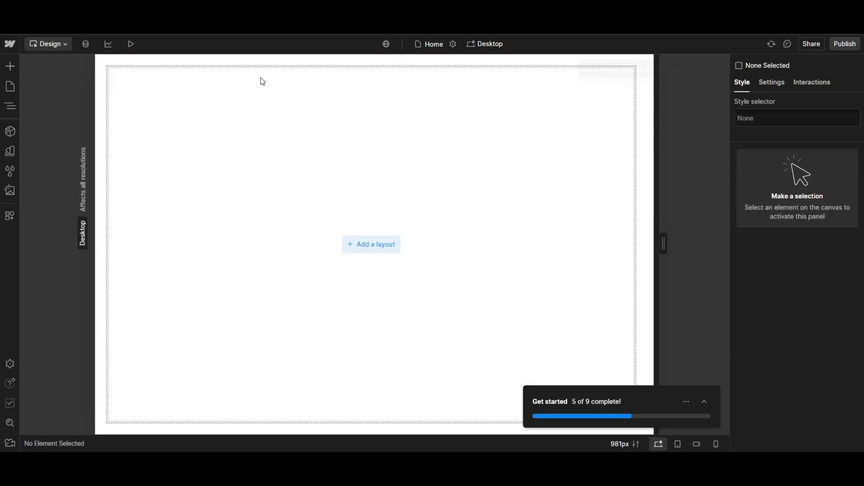
{"action": "key", "text": "ctrl+shift+z"}
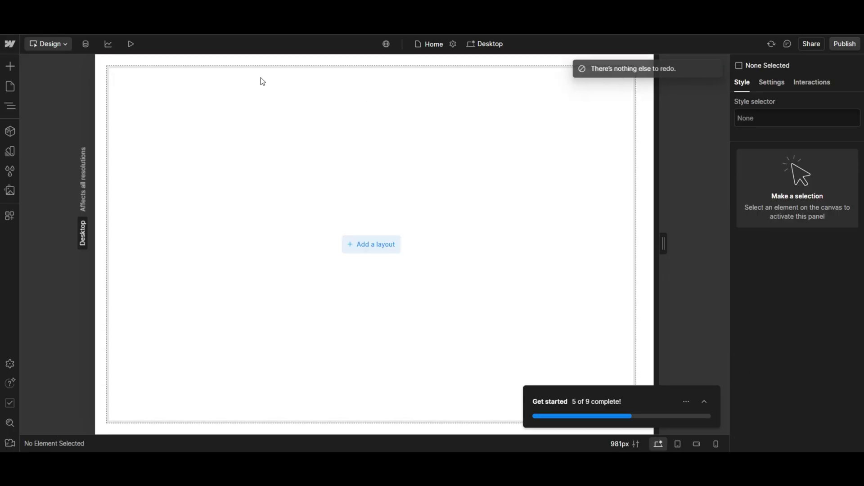
Try out a Container on the empty page body, view it in the element hierarchy, and remove it
{"action": "left_click", "coordinate": [9, 66]}
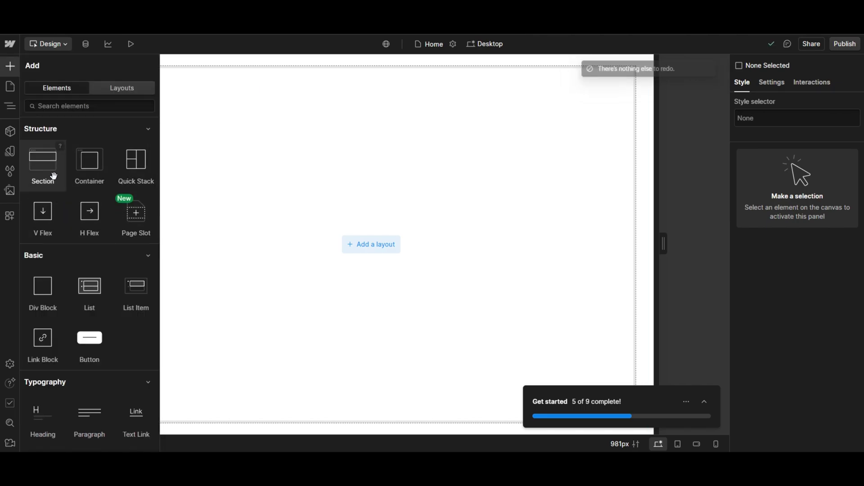
{"action": "left_click_drag", "start_coordinate": [90, 167], "coordinate": [293, 153]}
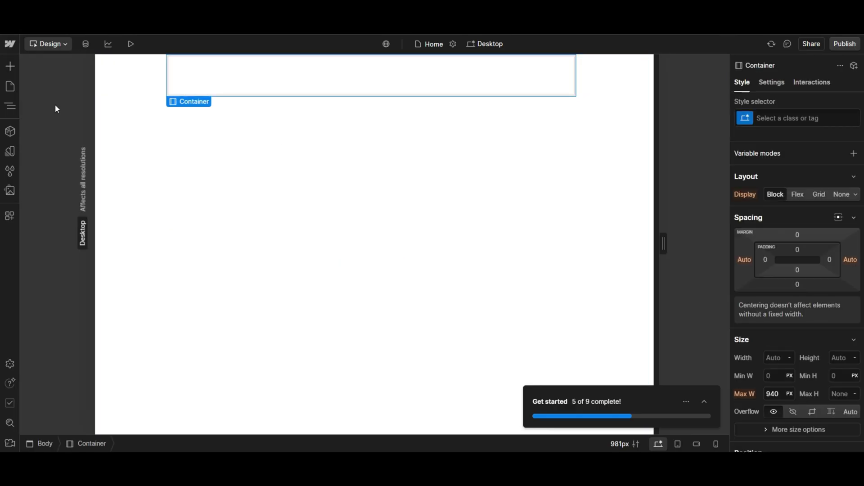
{"action": "left_click", "coordinate": [15, 109]}
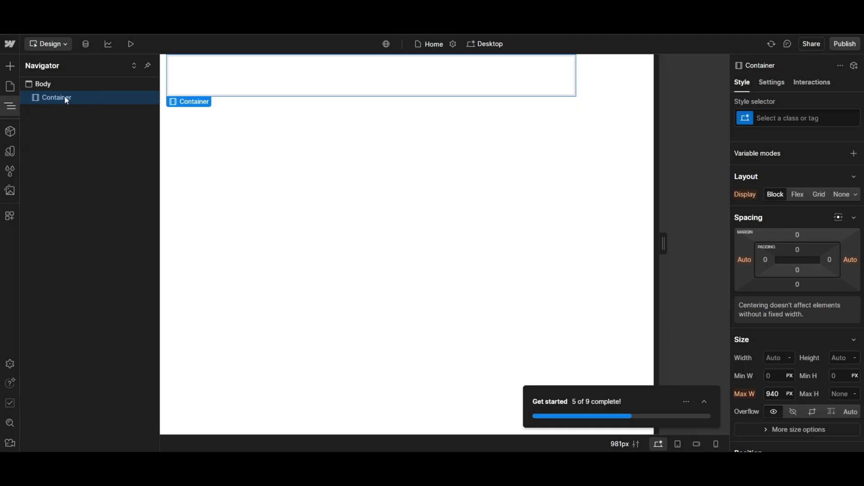
{"action": "key", "text": "Delete"}
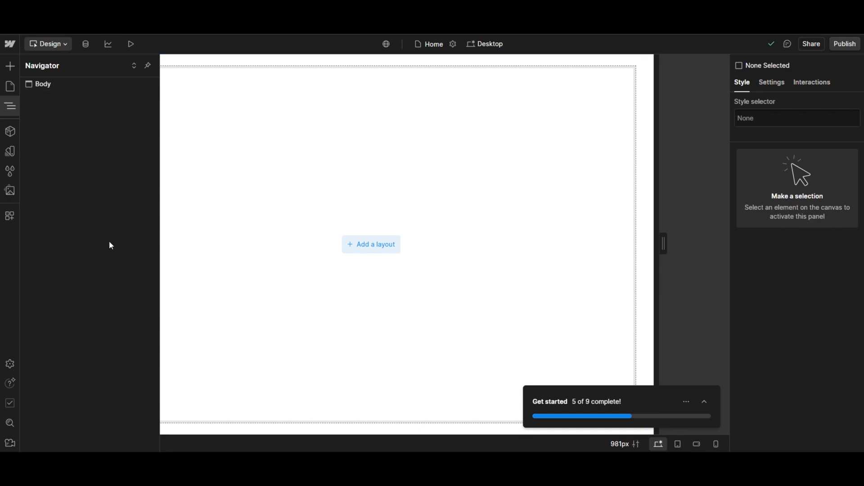
{"action": "left_click", "coordinate": [10, 107]}
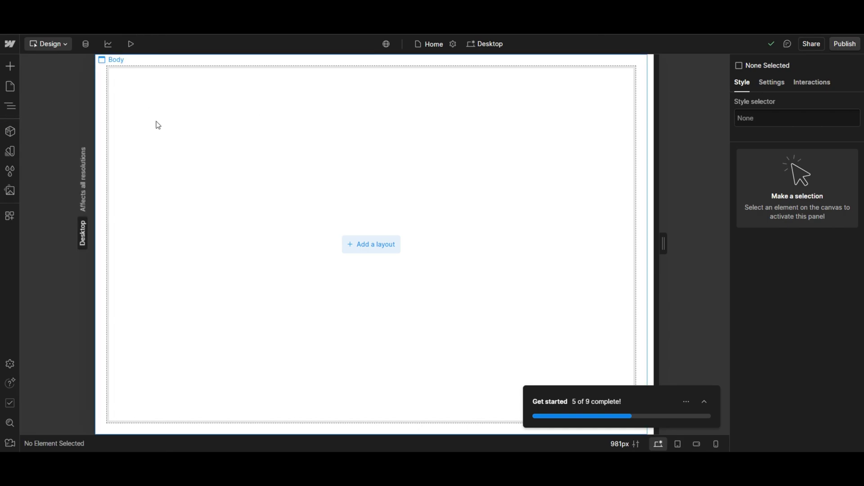
{"action": "left_click", "coordinate": [9, 109]}
{"action": "left_click", "coordinate": [217, 124]}
Try out the prebuilt Hero Heading Left layout on the page and delete it again
{"action": "left_click", "coordinate": [10, 66]}
{"action": "left_click", "coordinate": [139, 88]}
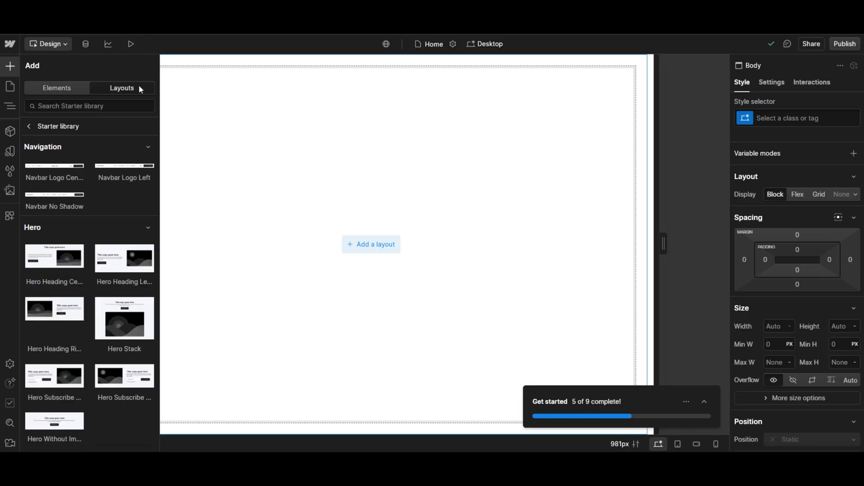
{"action": "left_click_drag", "start_coordinate": [125, 258], "coordinate": [324, 402]}
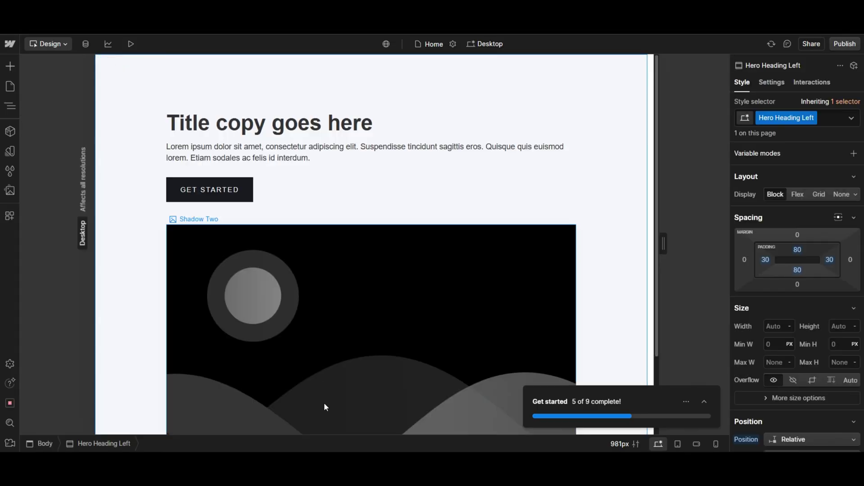
{"action": "left_click", "coordinate": [10, 106]}
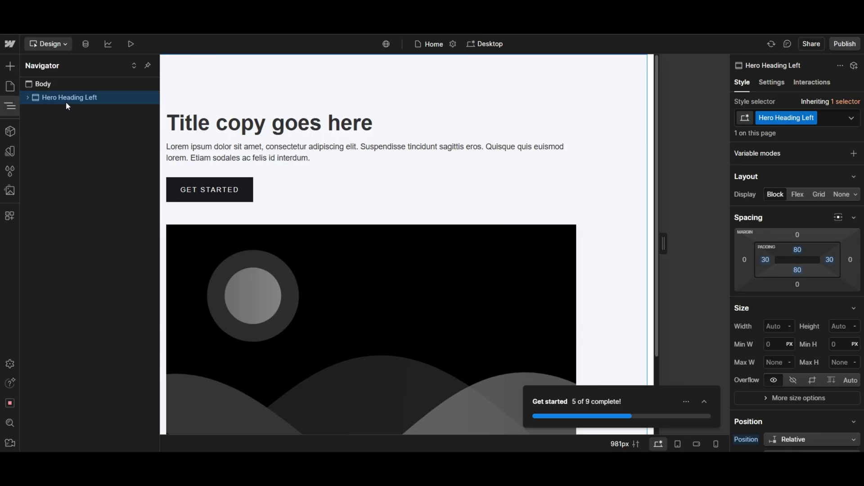
{"action": "key", "text": "Delete"}
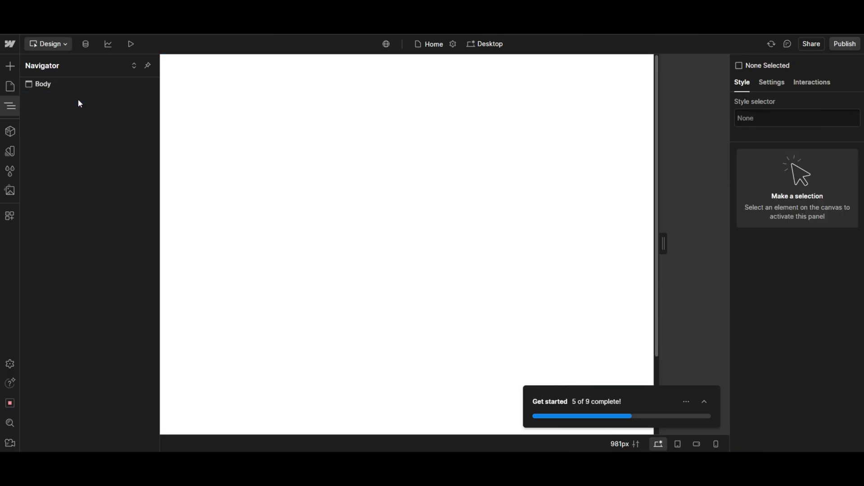
Look through the Starter library layouts once more and examine the individual element categories from Structure through Advanced
{"action": "left_click", "coordinate": [9, 66]}
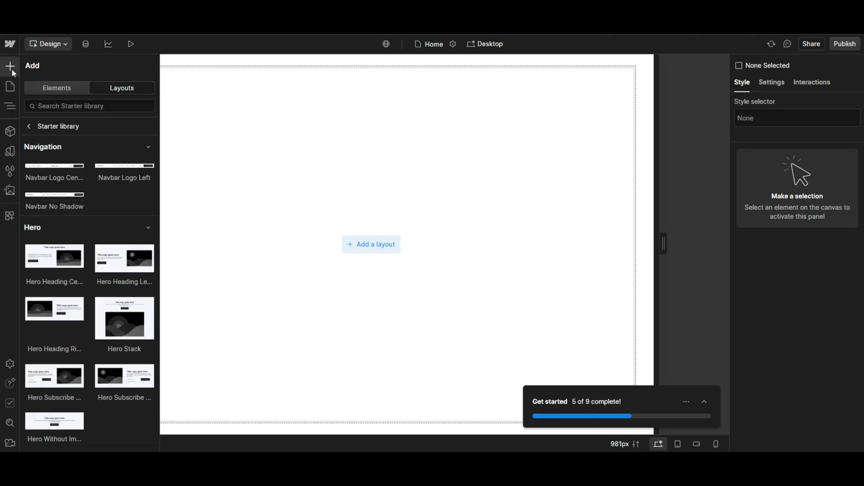
{"action": "scroll", "coordinate": [86, 181], "scroll_direction": "down", "scroll_amount": 8}
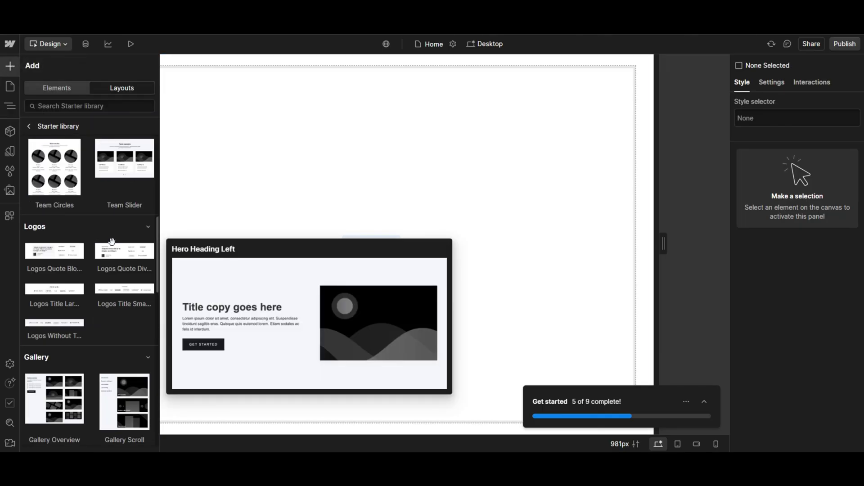
{"action": "scroll", "coordinate": [85, 174], "scroll_direction": "up", "scroll_amount": 4}
{"action": "left_click", "coordinate": [68, 91]}
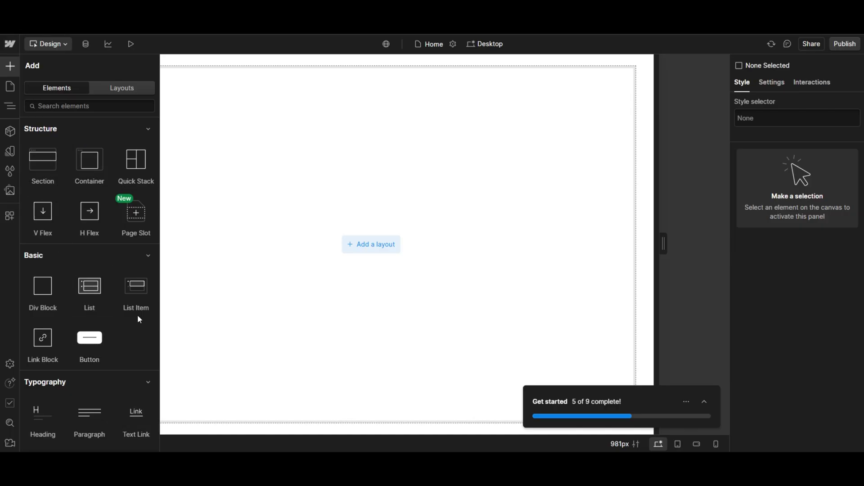
{"action": "scroll", "coordinate": [100, 308], "scroll_direction": "down", "scroll_amount": 5}
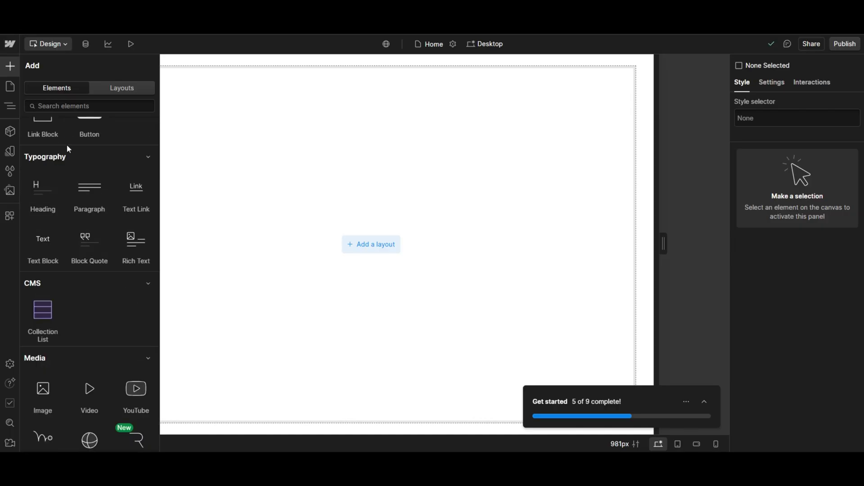
{"action": "scroll", "coordinate": [102, 217], "scroll_direction": "up", "scroll_amount": 5}
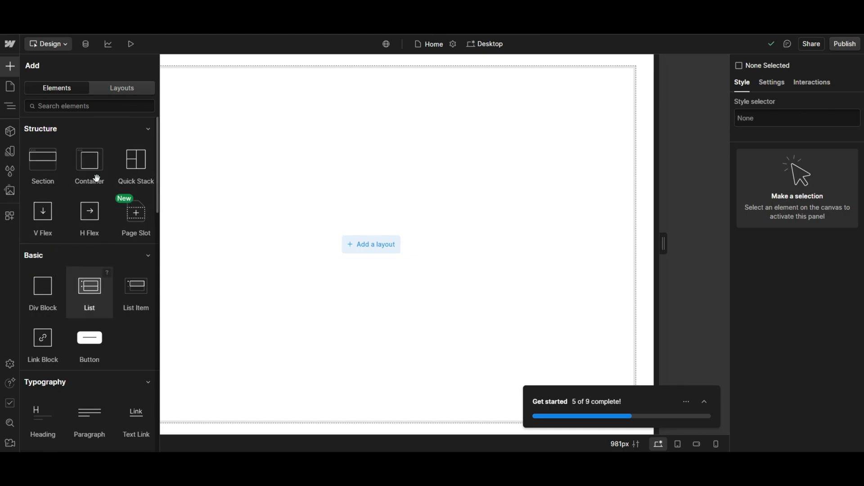
{"action": "scroll", "coordinate": [98, 189], "scroll_direction": "down", "scroll_amount": 7}
{"action": "scroll", "coordinate": [100, 207], "scroll_direction": "up", "scroll_amount": 7}
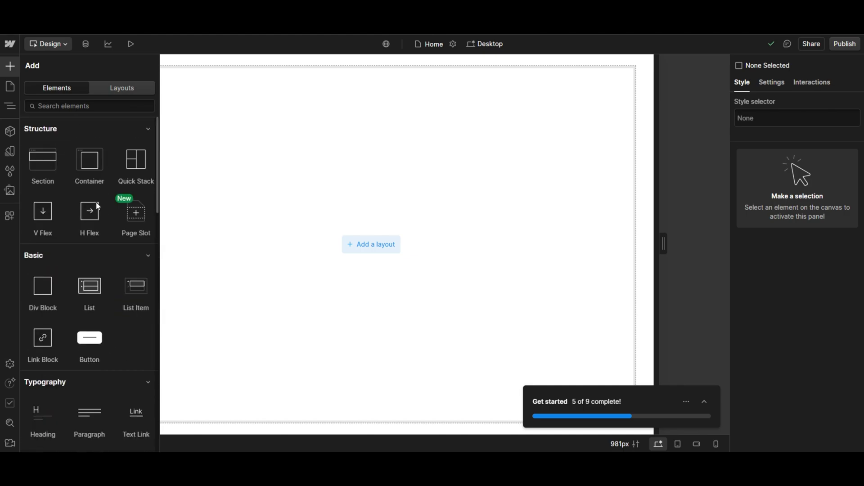
{"action": "scroll", "coordinate": [111, 203], "scroll_direction": "down", "scroll_amount": 2}
{"action": "scroll", "coordinate": [118, 219], "scroll_direction": "down", "scroll_amount": 12}
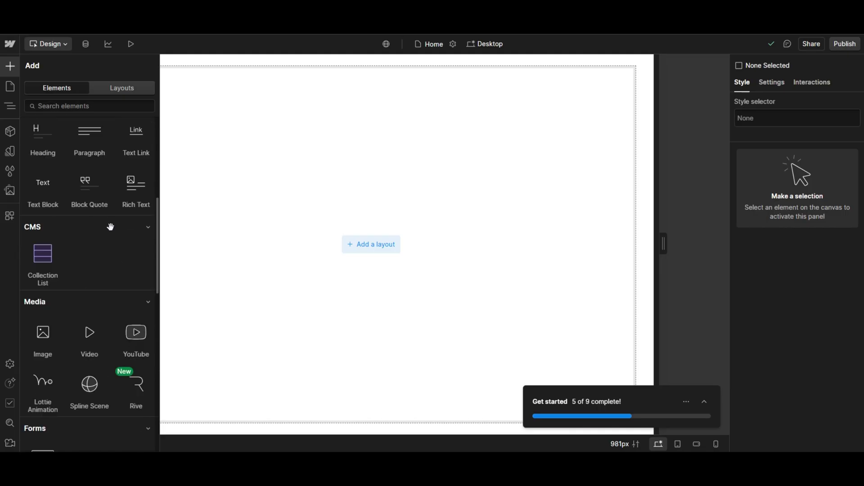
{"action": "scroll", "coordinate": [111, 226], "scroll_direction": "up", "scroll_amount": 1}
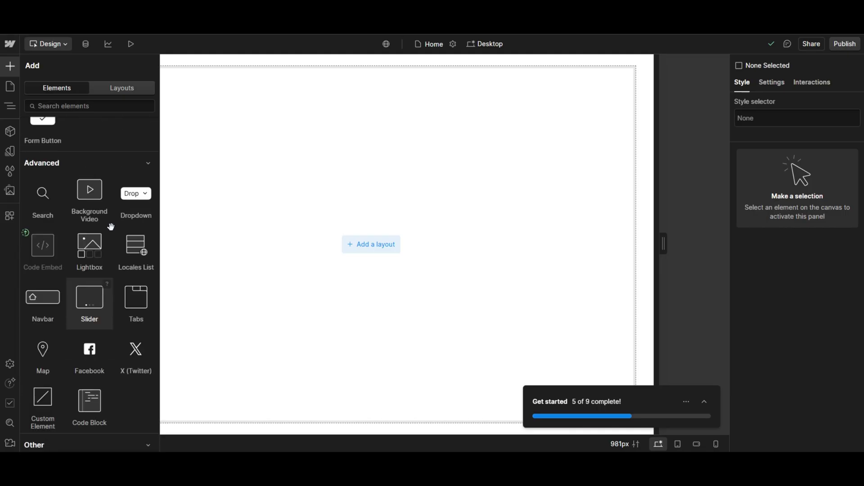
{"action": "scroll", "coordinate": [111, 226], "scroll_direction": "up", "scroll_amount": 9}
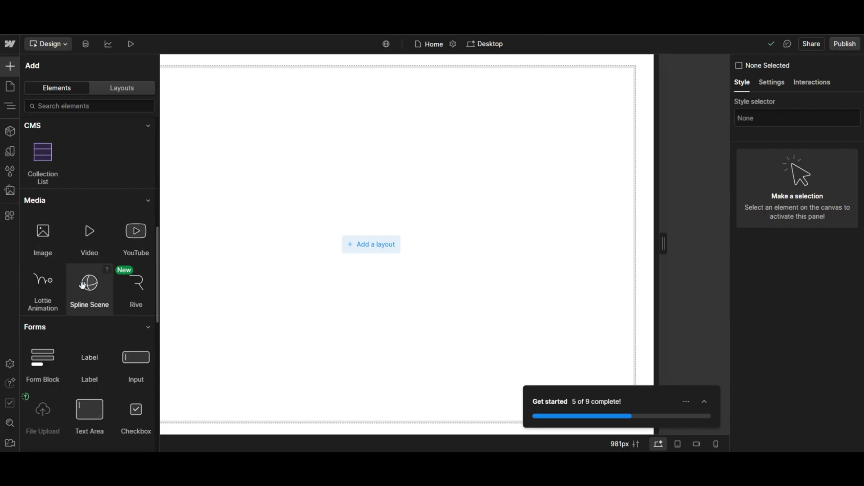
{"action": "scroll", "coordinate": [83, 284], "scroll_direction": "up", "scroll_amount": 1}
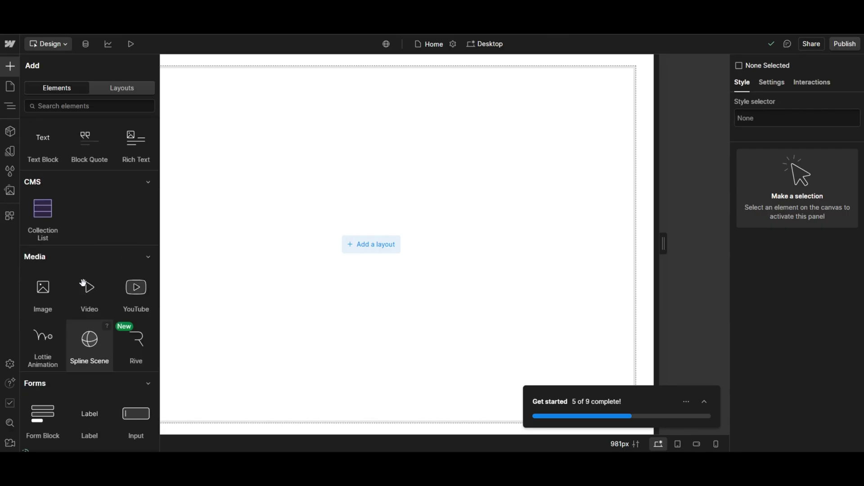
{"action": "left_click", "coordinate": [66, 90]}
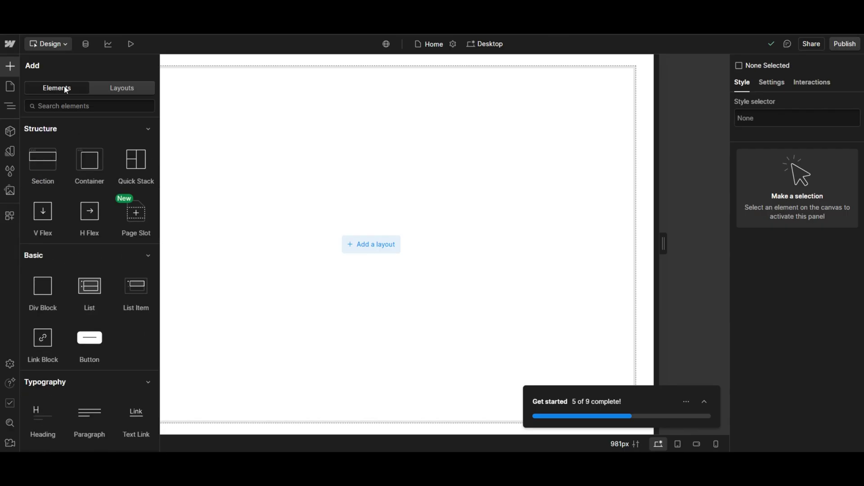
Rename the Home page to Personal in its page settings and save the change
{"action": "left_click", "coordinate": [10, 87]}
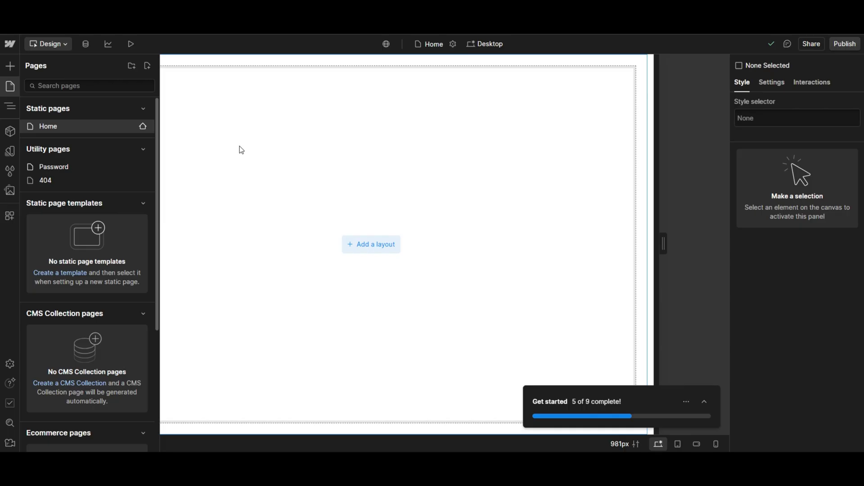
{"action": "left_click", "coordinate": [453, 44]}
{"action": "left_click", "coordinate": [165, 126]}
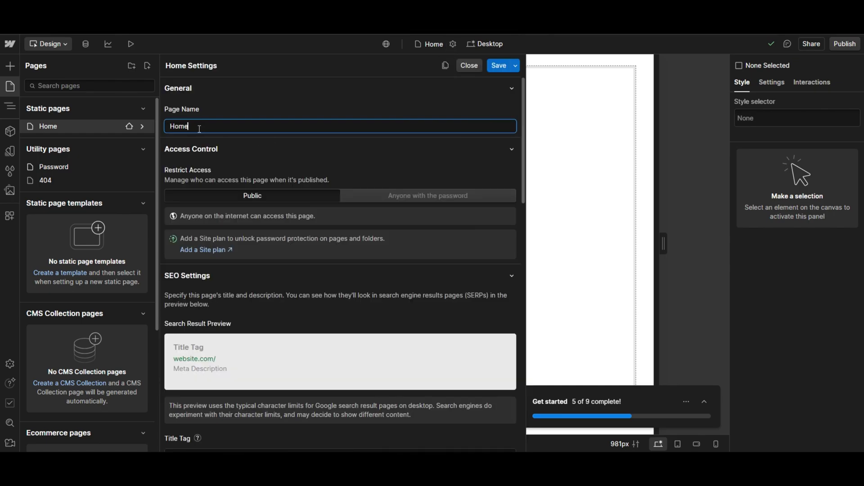
{"action": "double_click", "coordinate": [166, 126]}
{"action": "type", "text": "Personal"}
{"action": "left_click", "coordinate": [499, 65]}
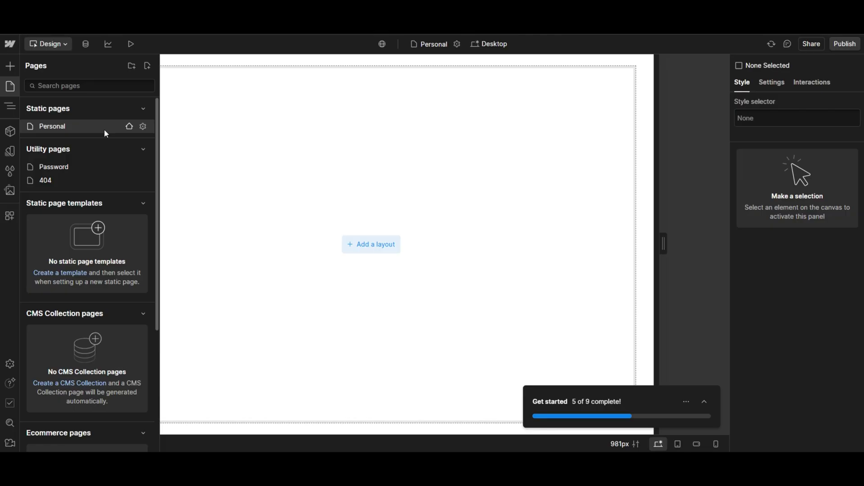
Create a new static page named About with the slug about
{"action": "left_click", "coordinate": [148, 67]}
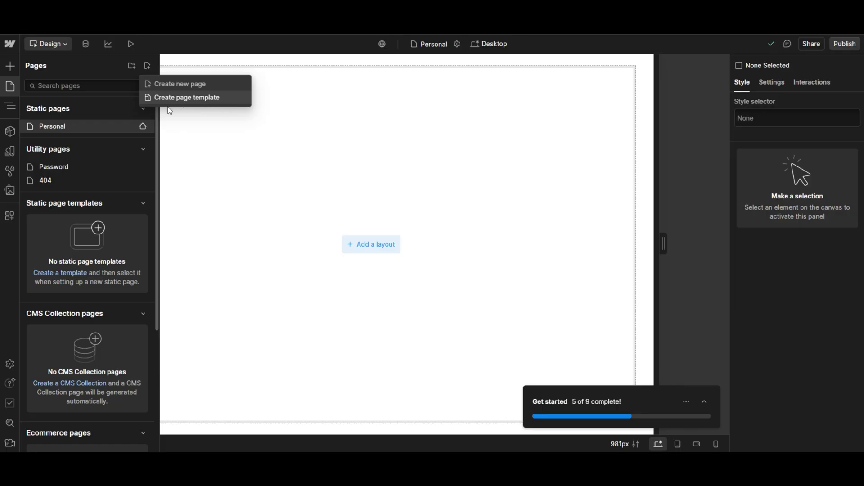
{"action": "left_click", "coordinate": [194, 97]}
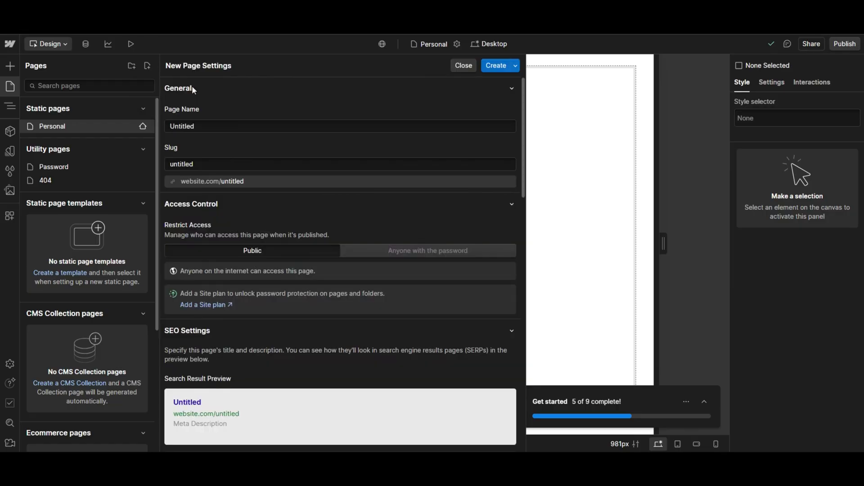
{"action": "left_click", "coordinate": [219, 127]}
{"action": "type", "text": "Abour"}
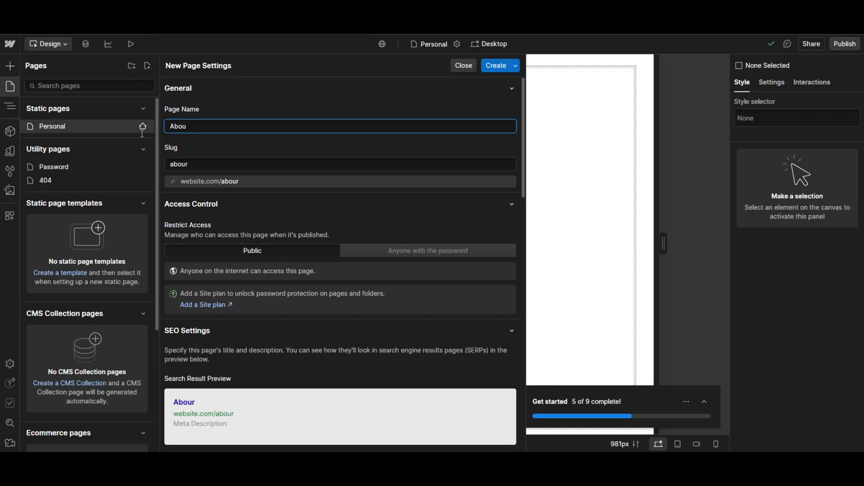
{"action": "type", "text": "t"}
{"action": "left_click", "coordinate": [496, 66]}
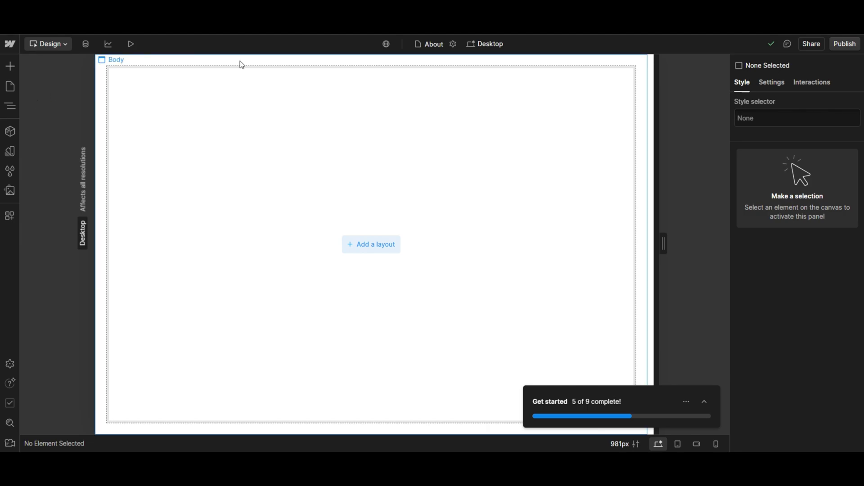
Switch back to the Personal page and show the site's list of pages
{"action": "left_click", "coordinate": [11, 90]}
{"action": "left_click", "coordinate": [54, 126]}
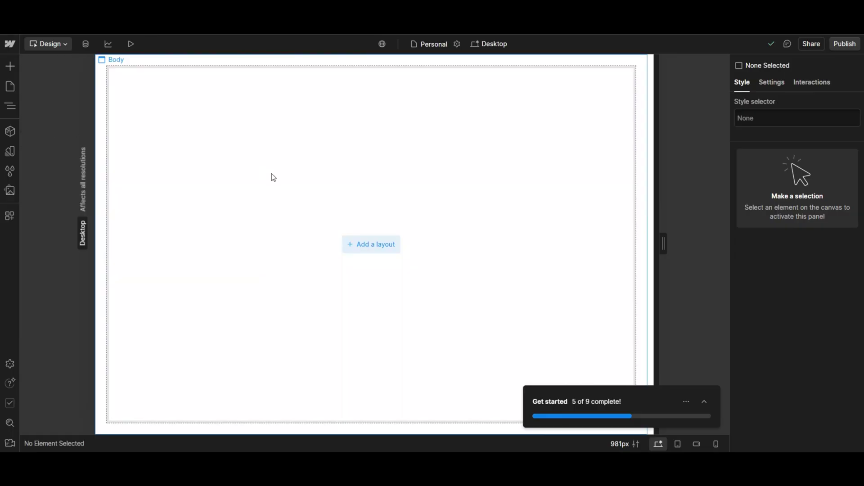
{"action": "left_click", "coordinate": [10, 86]}
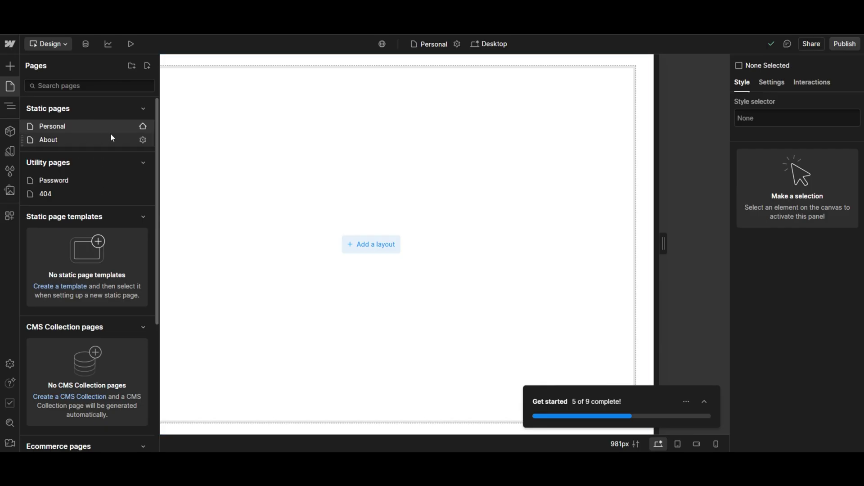
Close the list of pages and switch from the Personal page to the About page
{"action": "key", "text": "p"}
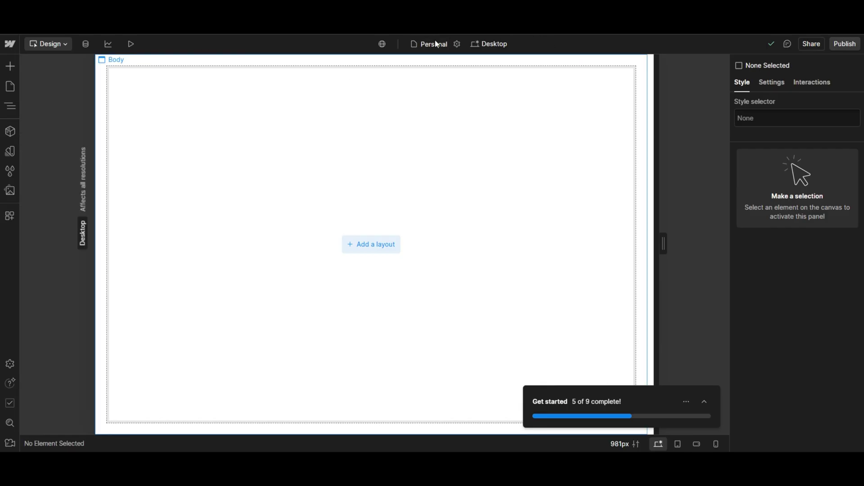
{"action": "left_click", "coordinate": [421, 45]}
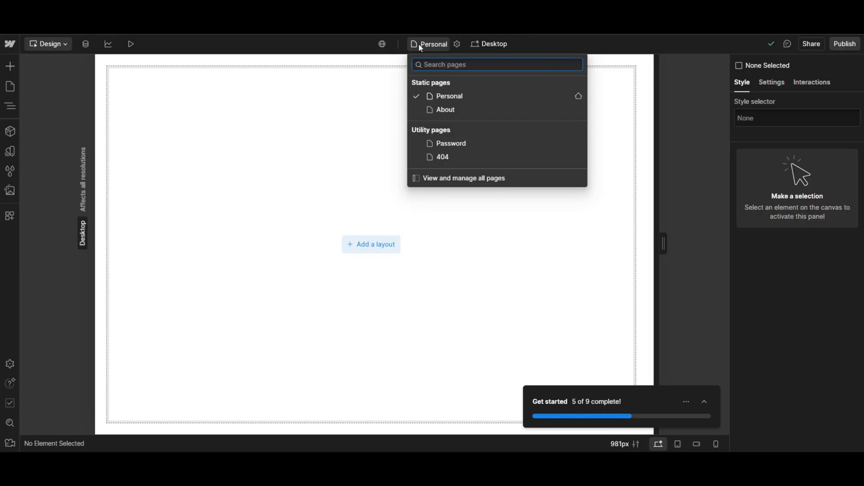
{"action": "left_click", "coordinate": [450, 116]}
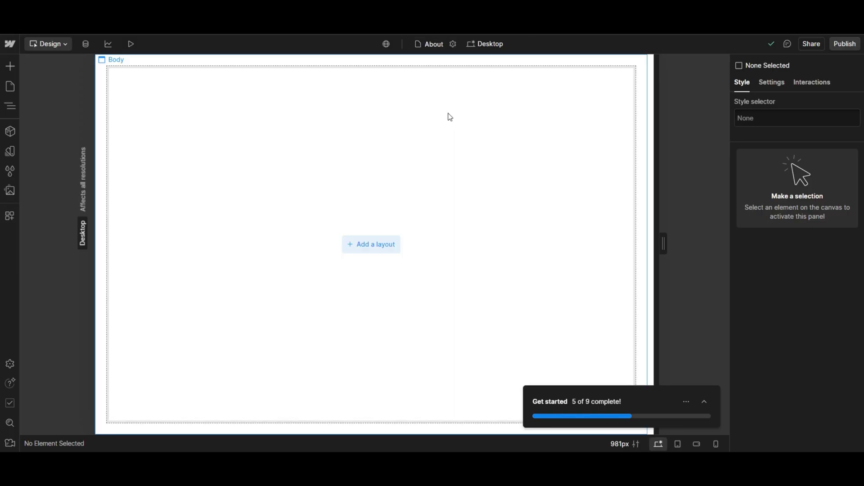
Compare the page switcher with the full pages list, going to the Personal page and back to About
{"action": "left_click", "coordinate": [435, 49]}
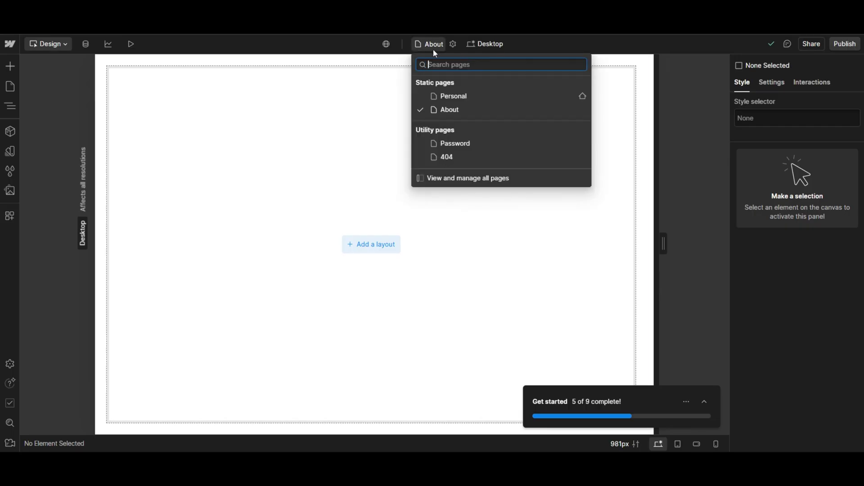
{"action": "left_click", "coordinate": [322, 156]}
{"action": "left_click", "coordinate": [10, 86]}
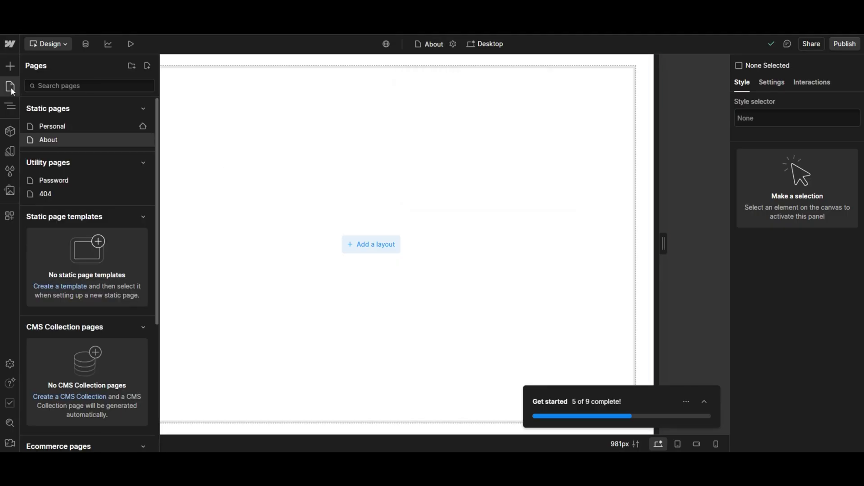
{"action": "left_click", "coordinate": [425, 44]}
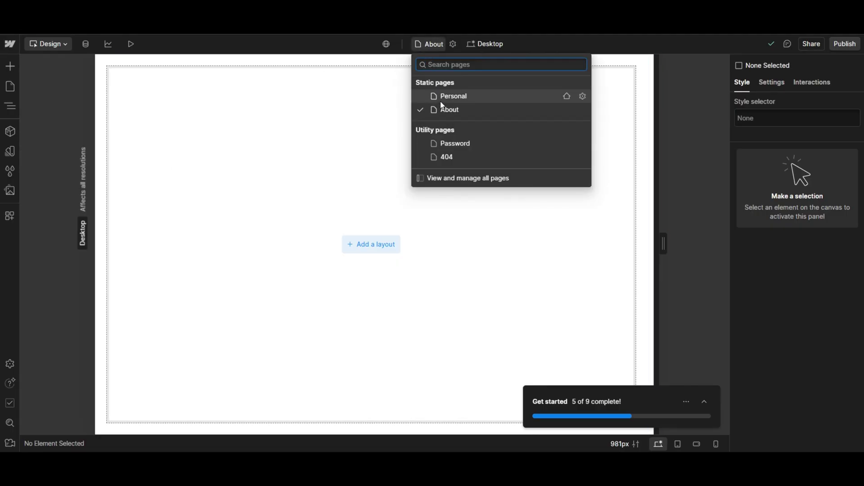
{"action": "left_click", "coordinate": [441, 98]}
{"action": "left_click", "coordinate": [433, 47]}
{"action": "left_click", "coordinate": [450, 110]}
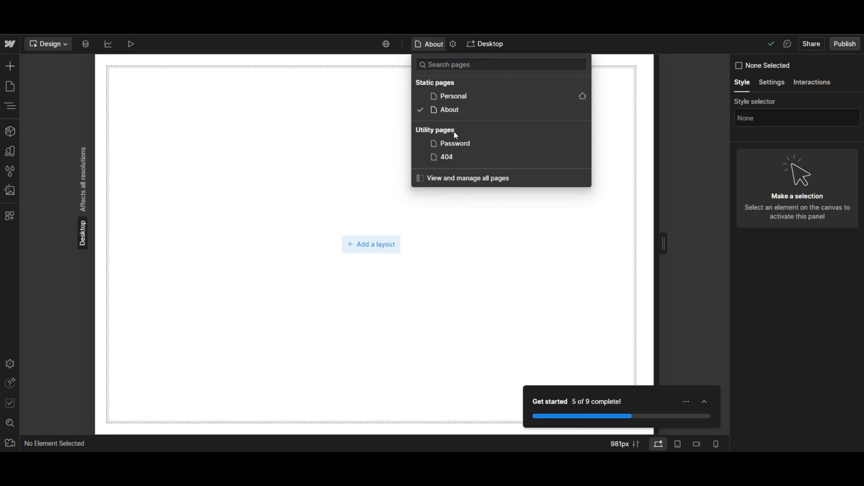
{"action": "left_click", "coordinate": [386, 133]}
Open the 404 utility page and replace the text under its heading with "This page is no more existing!"
{"action": "left_click", "coordinate": [10, 89]}
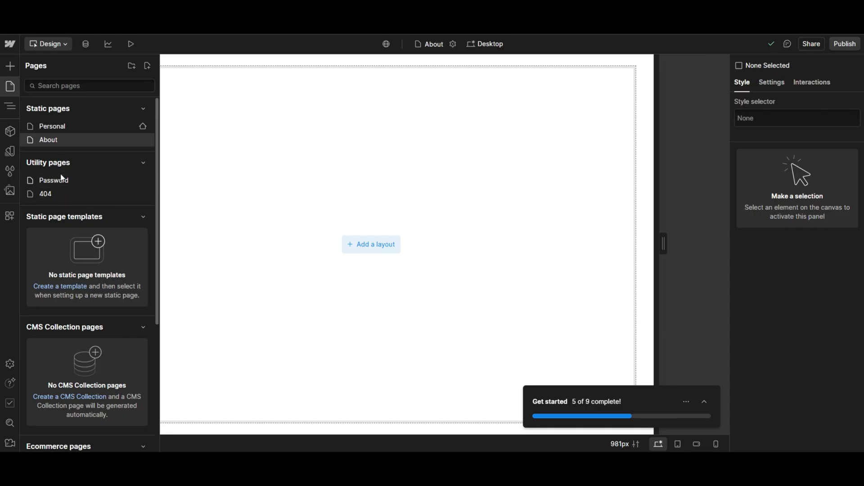
{"action": "left_click", "coordinate": [57, 193]}
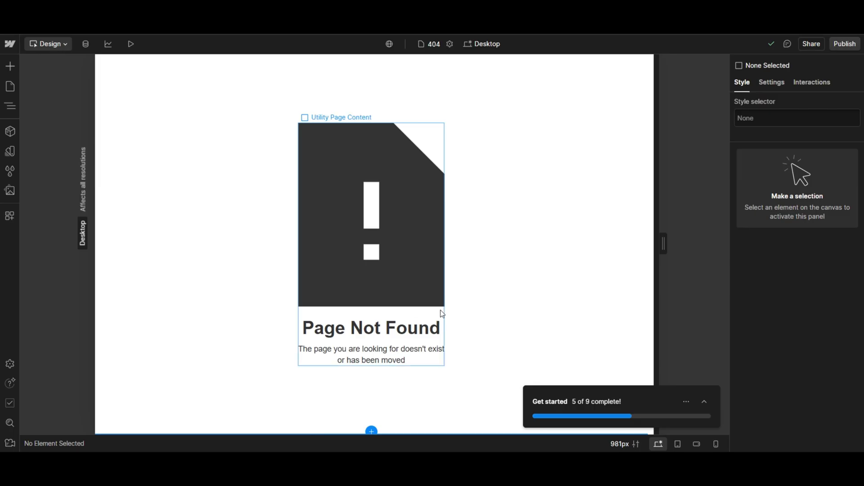
{"action": "left_click", "coordinate": [494, 299]}
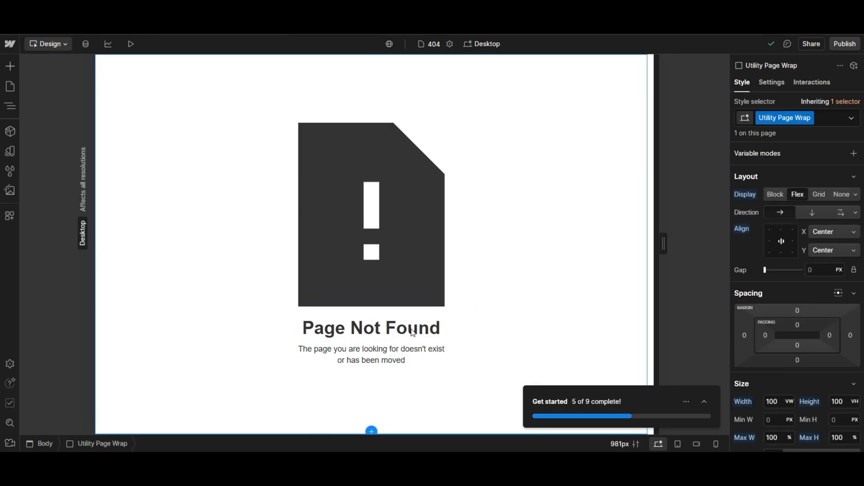
{"action": "left_click", "coordinate": [363, 349]}
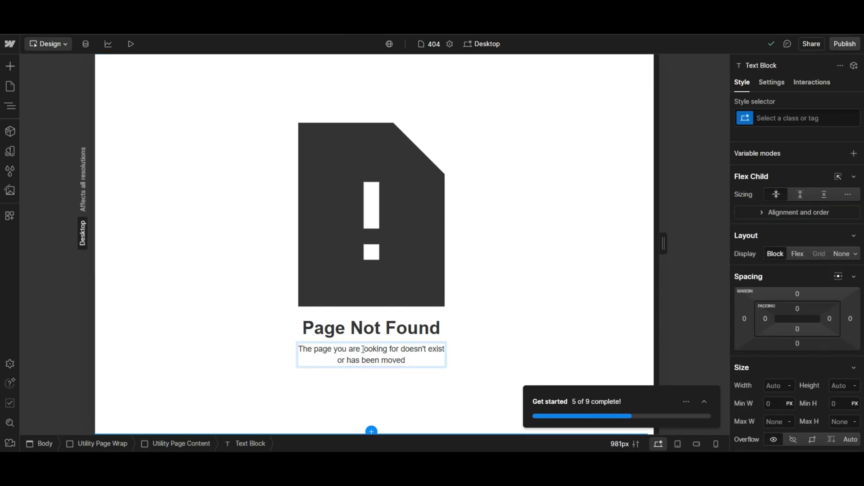
{"action": "triple_click", "coordinate": [382, 355]}
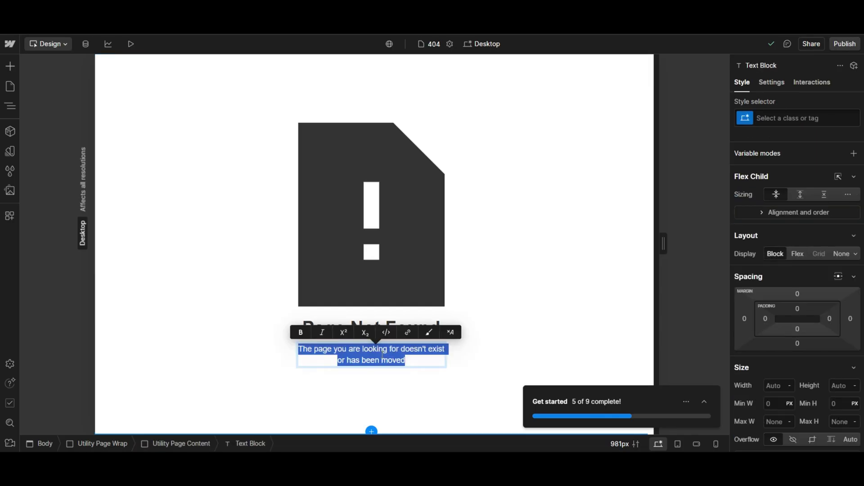
{"action": "key", "text": "BackSpace"}
{"action": "type", "text": "T"}
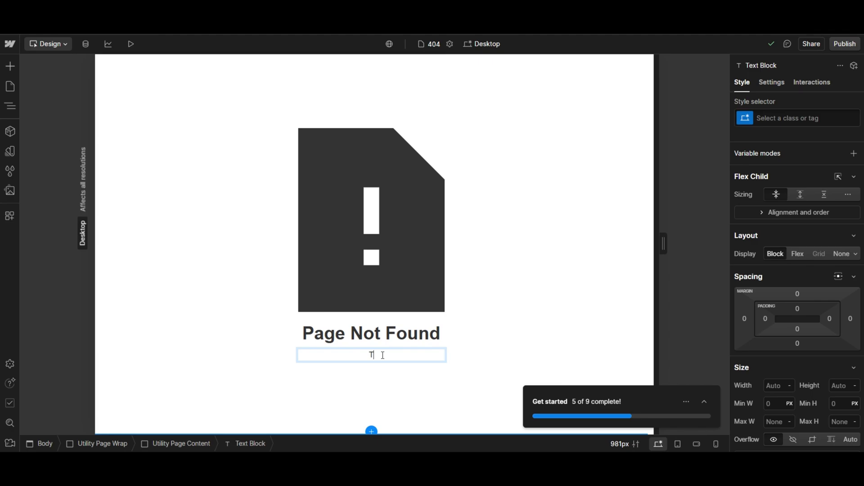
{"action": "type", "text": "his page is no more existin"}
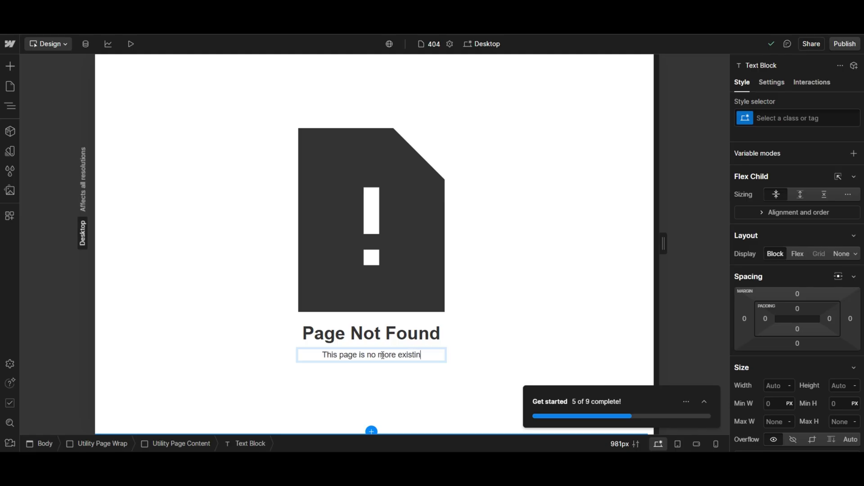
{"action": "type", "text": "g!"}
{"action": "left_click", "coordinate": [518, 348]}
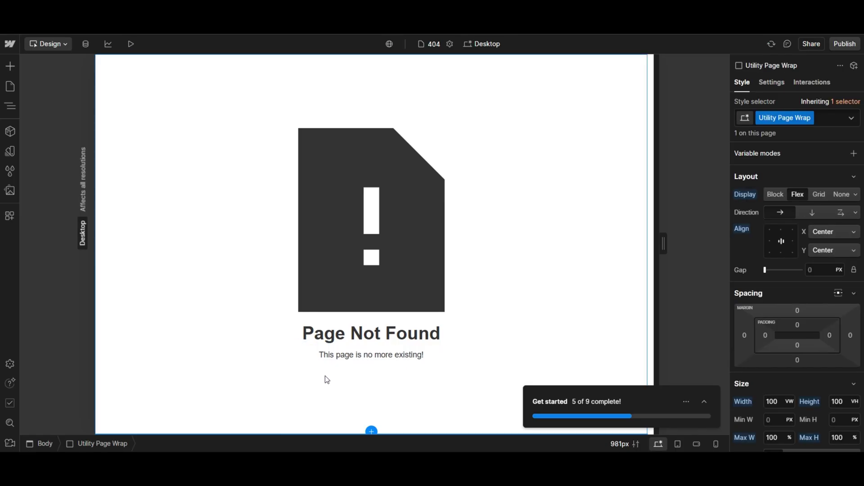
Search the elements for "butt" and add a Button to the 404 page, keeping its default link settings
{"action": "left_click", "coordinate": [12, 68]}
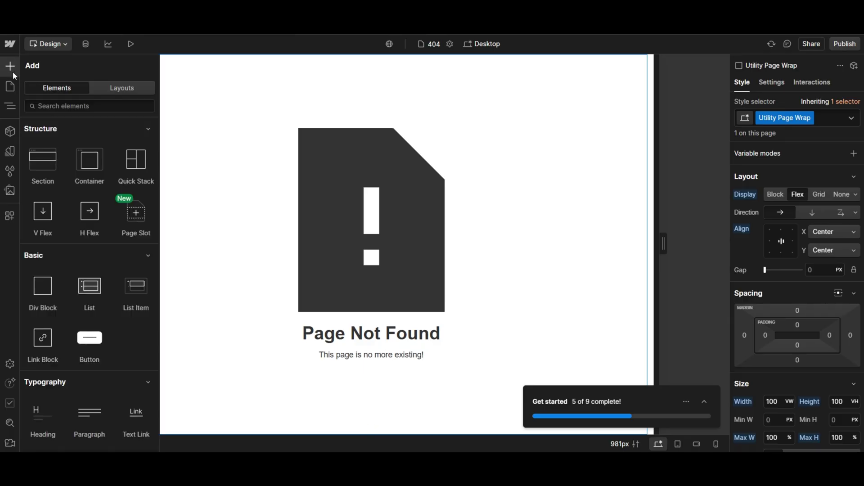
{"action": "type", "text": "butt"}
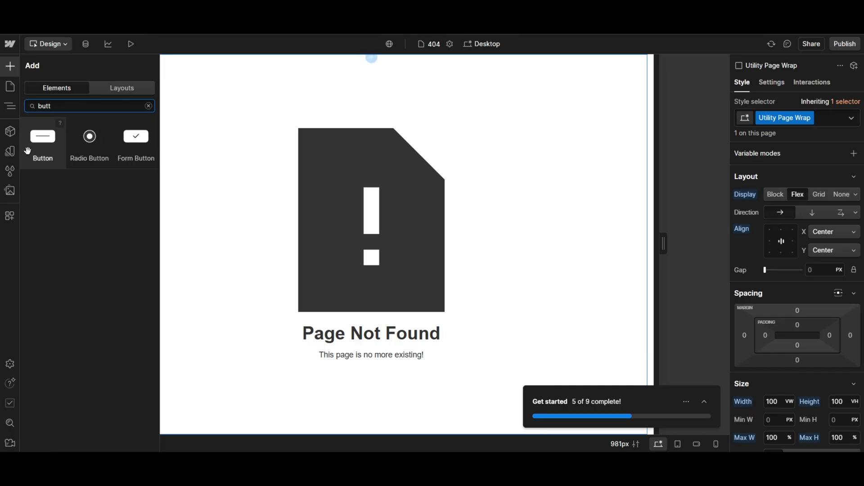
{"action": "left_click", "coordinate": [43, 137]}
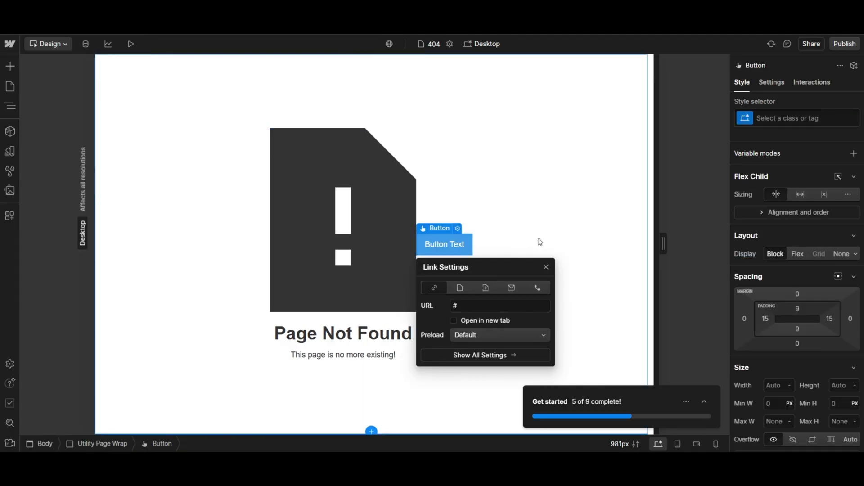
{"action": "left_click", "coordinate": [546, 267]}
Try moving the button below the 404 page's message text, and undo the last move
{"action": "left_click_drag", "start_coordinate": [442, 244], "coordinate": [309, 375]}
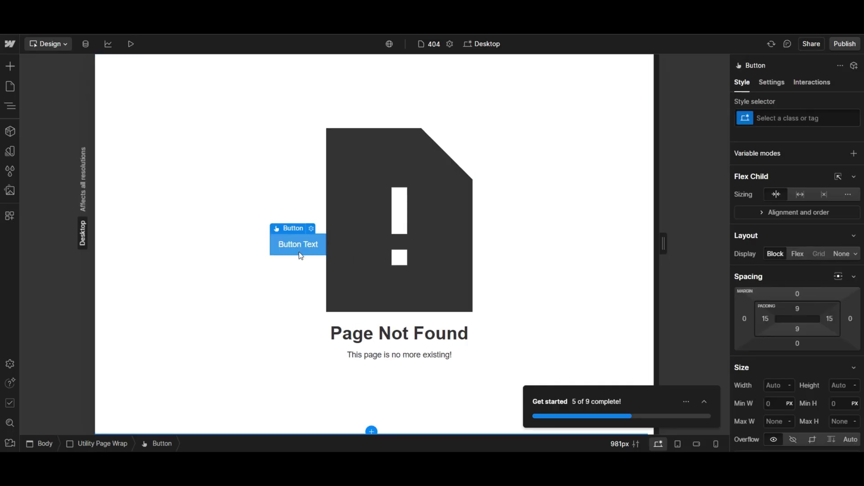
{"action": "left_click_drag", "start_coordinate": [299, 255], "coordinate": [391, 358]}
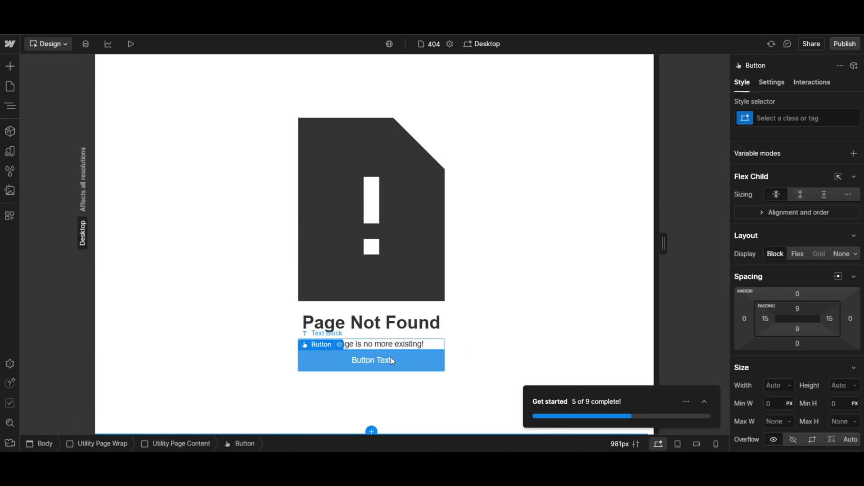
{"action": "left_click", "coordinate": [518, 310]}
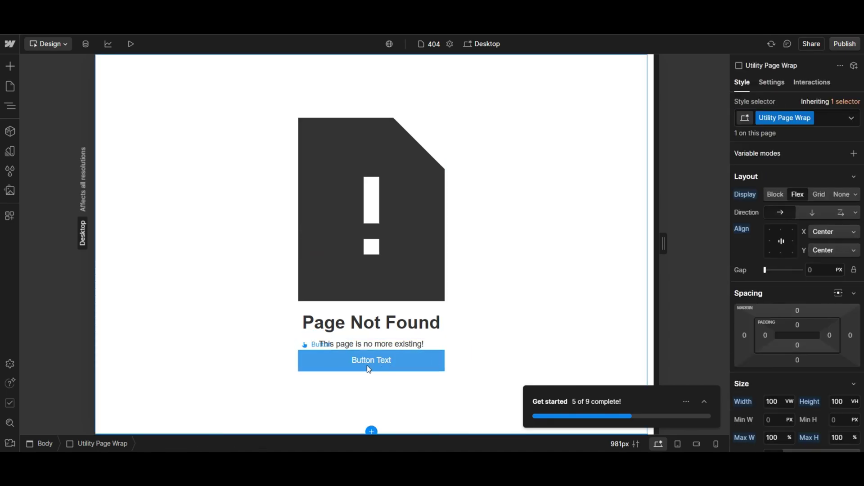
{"action": "key", "text": "ctrl+z"}
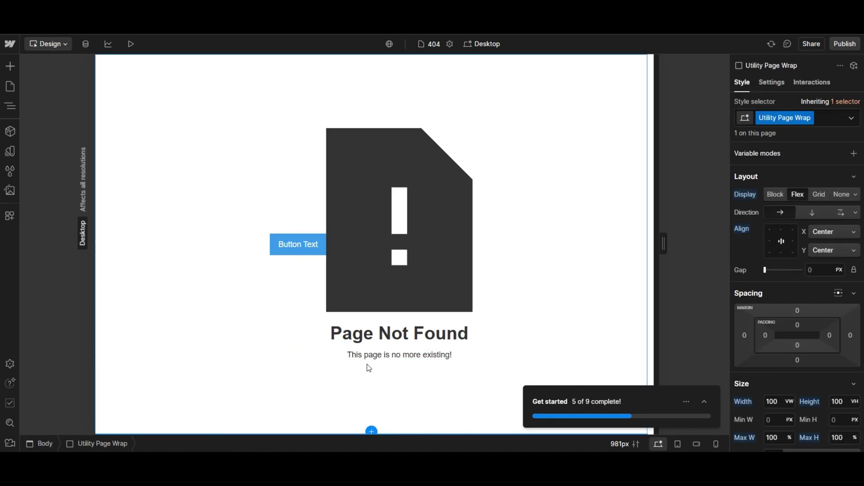
Move the button into Utility Page Content, directly below the message text block
{"action": "left_click", "coordinate": [286, 245]}
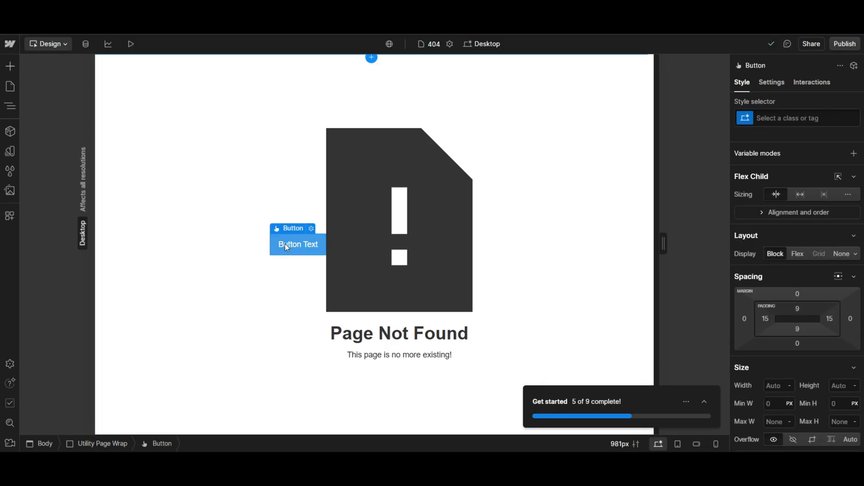
{"action": "left_click_drag", "start_coordinate": [283, 250], "coordinate": [381, 350]}
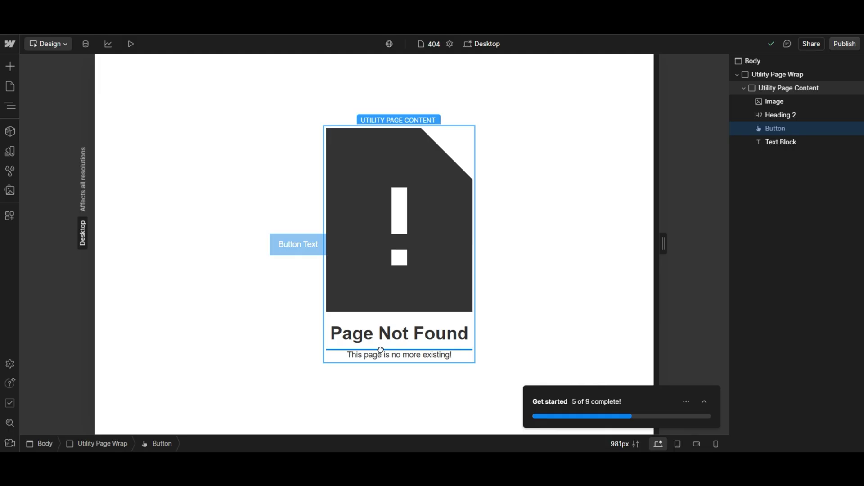
{"action": "left_click_drag", "start_coordinate": [381, 350], "coordinate": [383, 359]}
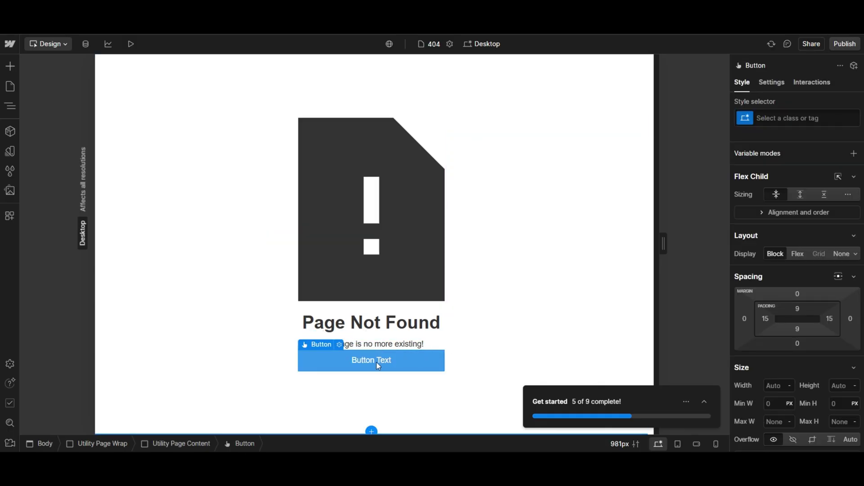
Change the button's label to "Go To HomePage" and deselect the button
{"action": "double_click", "coordinate": [377, 363]}
{"action": "double_click", "coordinate": [379, 362]}
{"action": "key", "text": "BackSpace"}
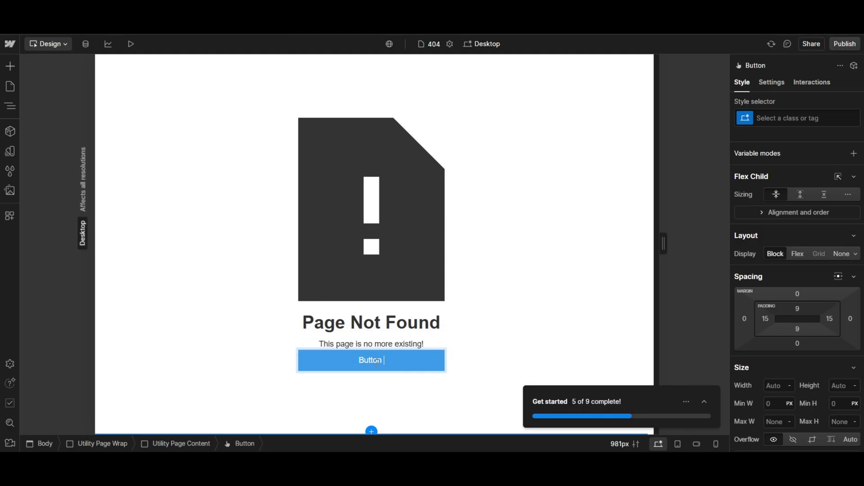
{"action": "key", "text": "BackSpace"}
{"action": "key", "text": "BackSpace"}
{"action": "key", "text": "BackSpace"}
{"action": "key", "text": "BackSpace"}
{"action": "key", "text": "BackSpace"}
{"action": "key", "text": "BackSpace"}
{"action": "key", "text": "BackSpace"}
{"action": "type", "text": "Go To HomePage"}
{"action": "key", "text": "Escape"}
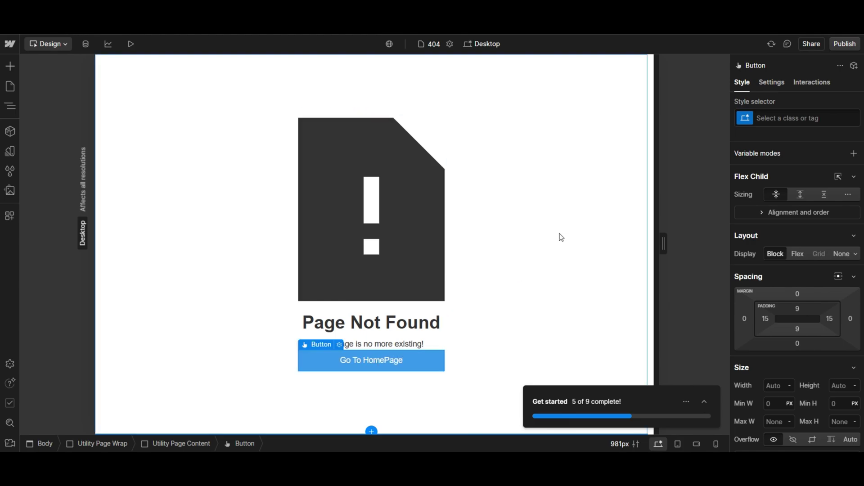
{"action": "left_click", "coordinate": [469, 126]}
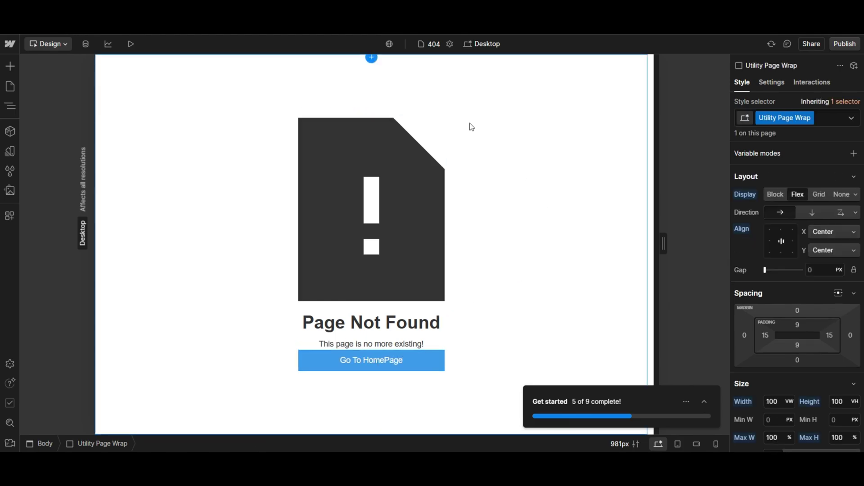
Preview the 404 page with its button, return to design mode and switch to the Personal page
{"action": "left_click", "coordinate": [130, 42]}
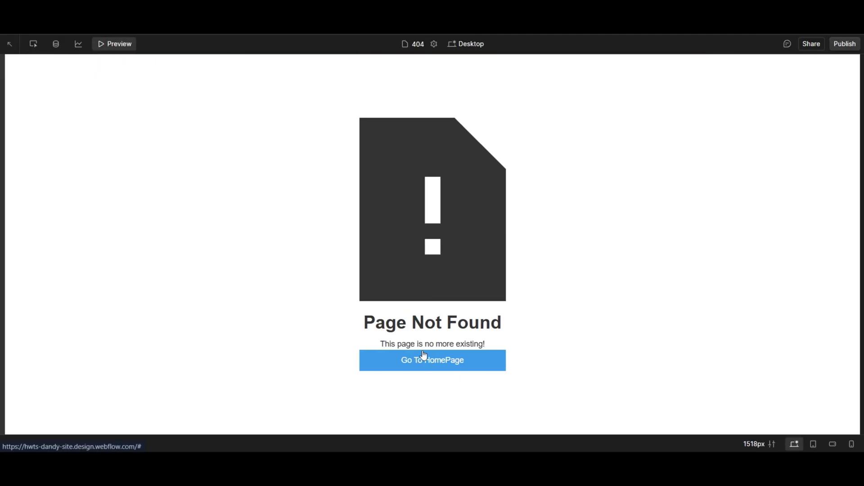
{"action": "left_click", "coordinate": [115, 44]}
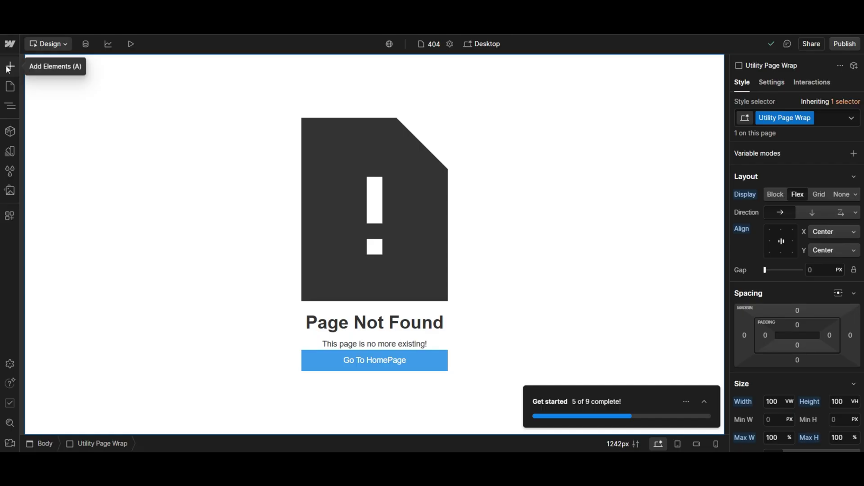
{"action": "left_click", "coordinate": [426, 45]}
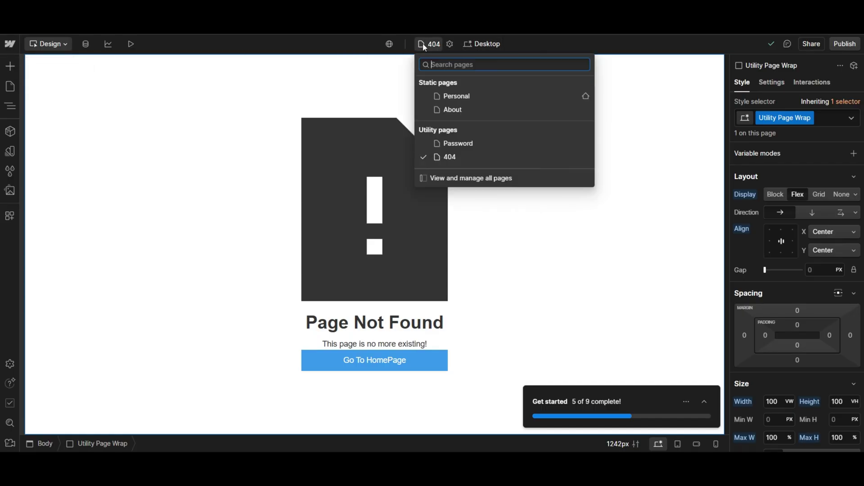
{"action": "left_click", "coordinate": [457, 104]}
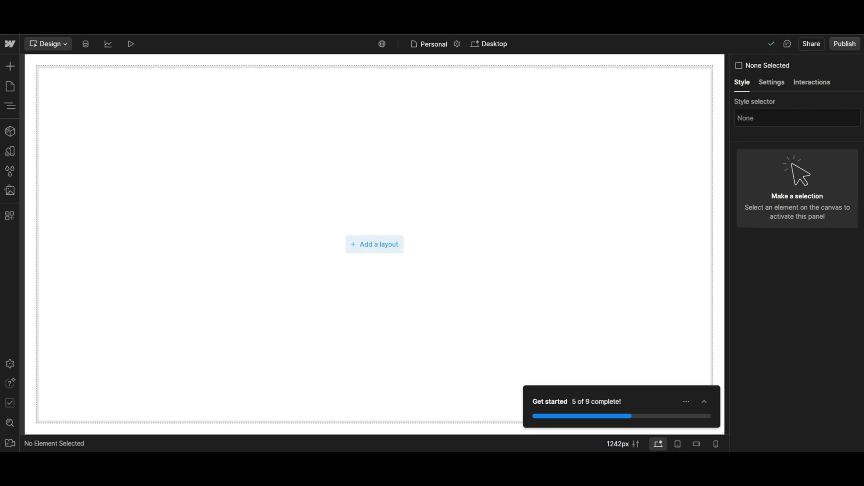
Rename the Personal static page to "Home" in its page settings and save the change
{"action": "left_click", "coordinate": [438, 51]}
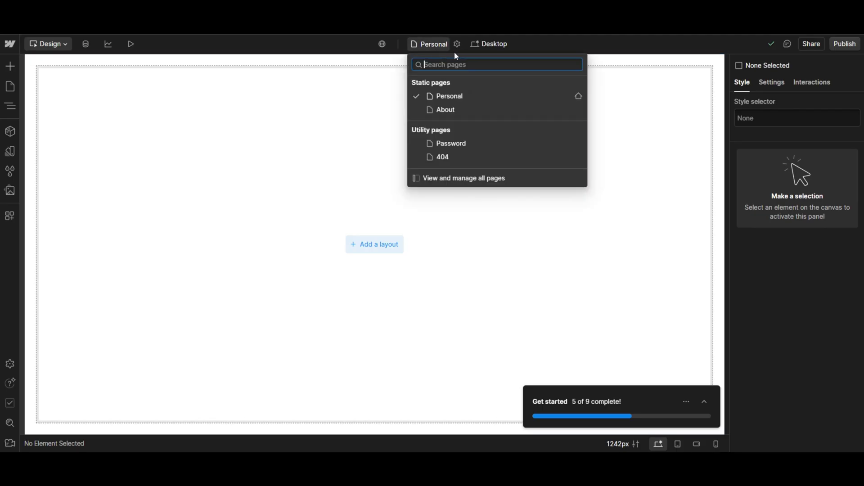
{"action": "left_click", "coordinate": [579, 95]}
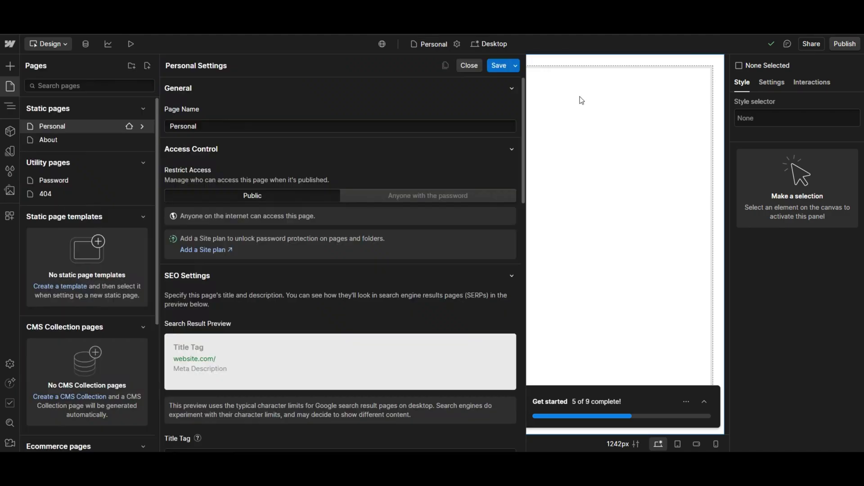
{"action": "triple_click", "coordinate": [237, 126]}
{"action": "type", "text": "Ho"}
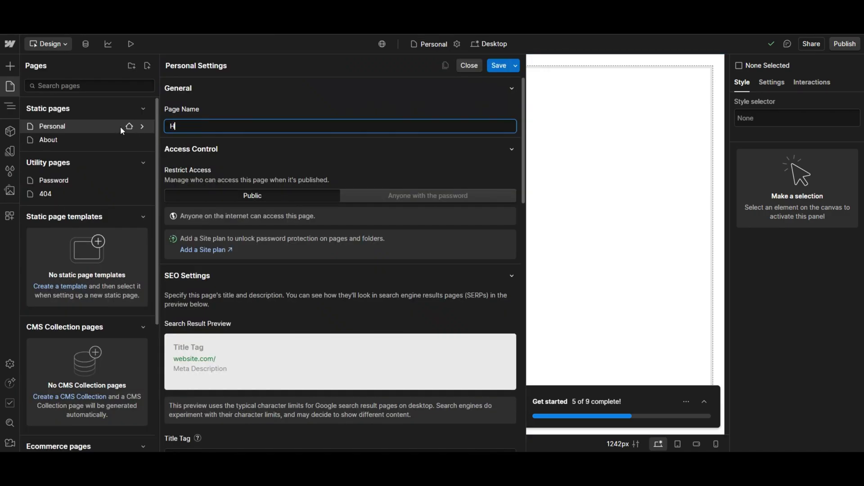
{"action": "type", "text": "me"}
{"action": "key", "text": "Return"}
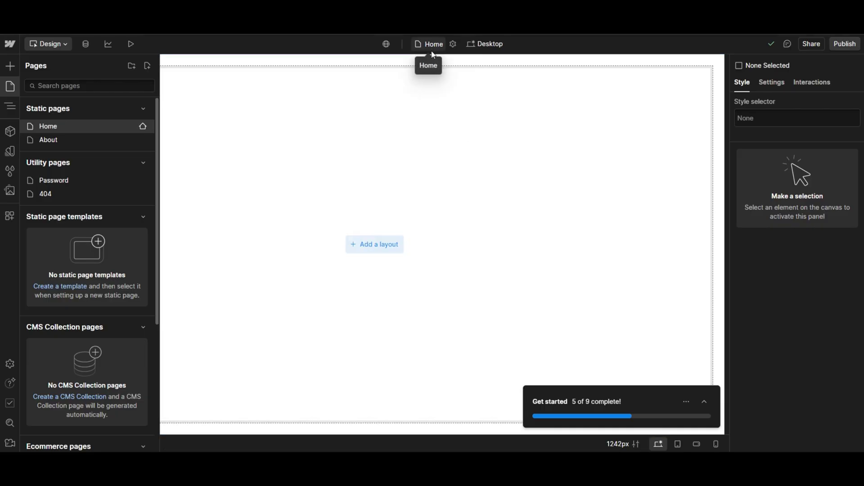
Look over the site's components and the variables in the Base collection, and return to the canvas
{"action": "left_click", "coordinate": [11, 132]}
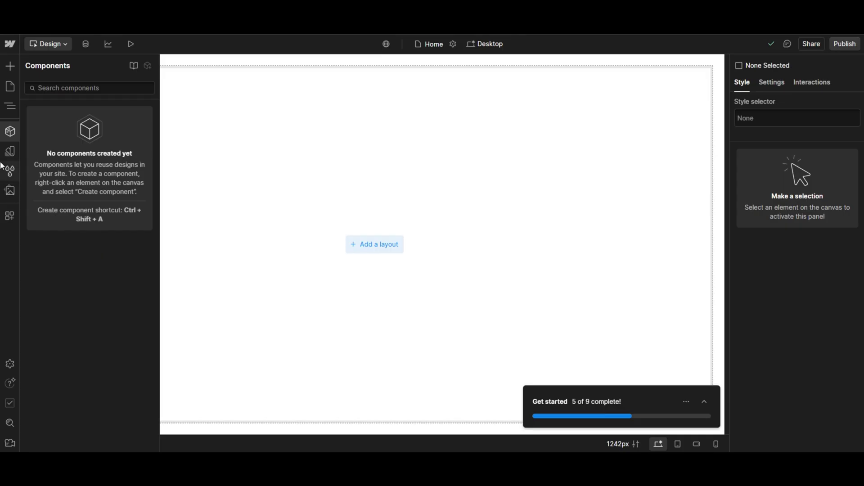
{"action": "left_click", "coordinate": [11, 151]}
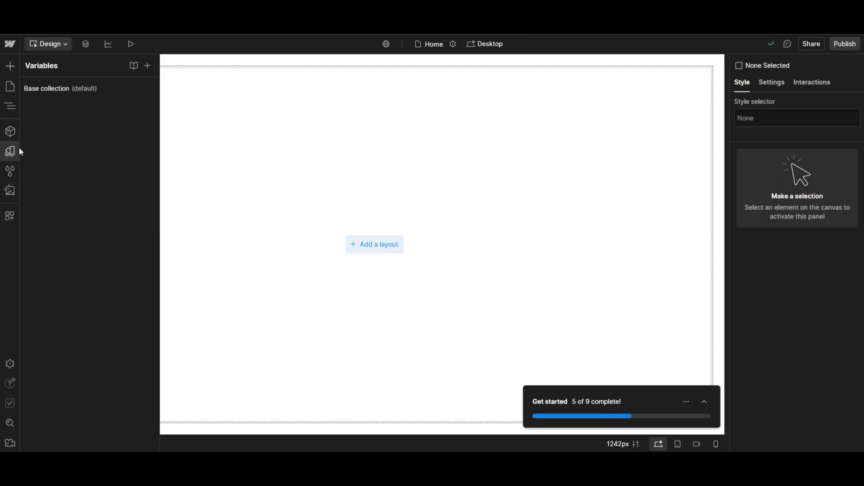
{"action": "left_click", "coordinate": [83, 89]}
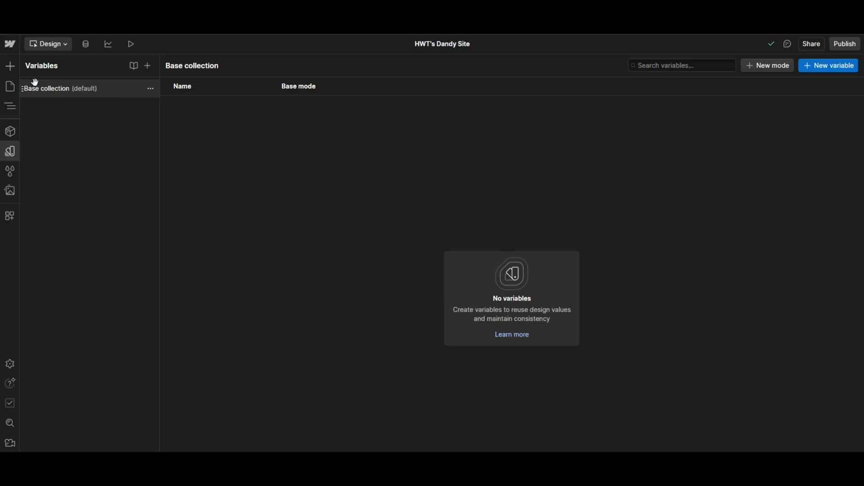
{"action": "left_click", "coordinate": [10, 108]}
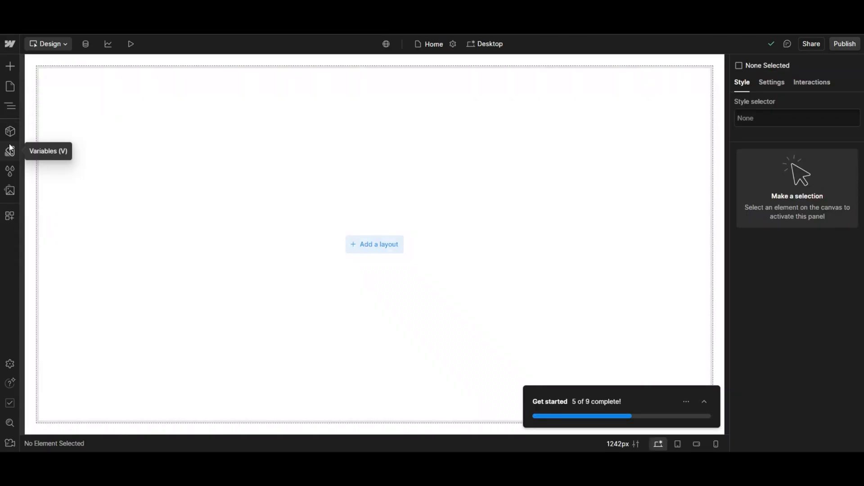
Review the style selectors defined on the site, such as Hero Heading Left and Container
{"action": "left_click", "coordinate": [10, 171]}
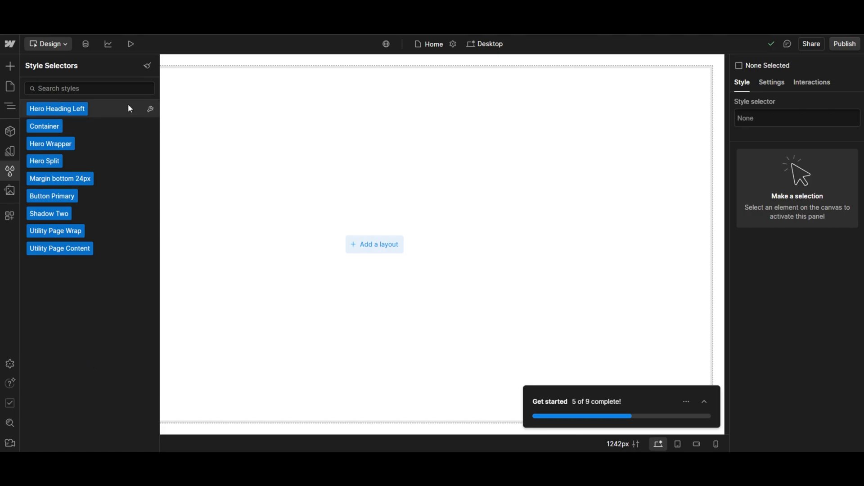
{"action": "mouse_move", "coordinate": [68, 111]}
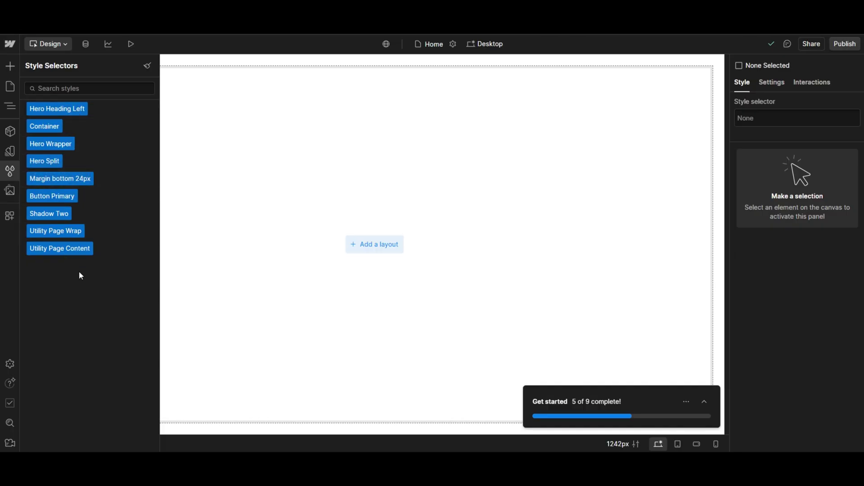
{"action": "mouse_move", "coordinate": [53, 133]}
{"action": "mouse_move", "coordinate": [53, 203]}
Upload the YouTube Banner PNG file to the site's assets
{"action": "left_click", "coordinate": [11, 197]}
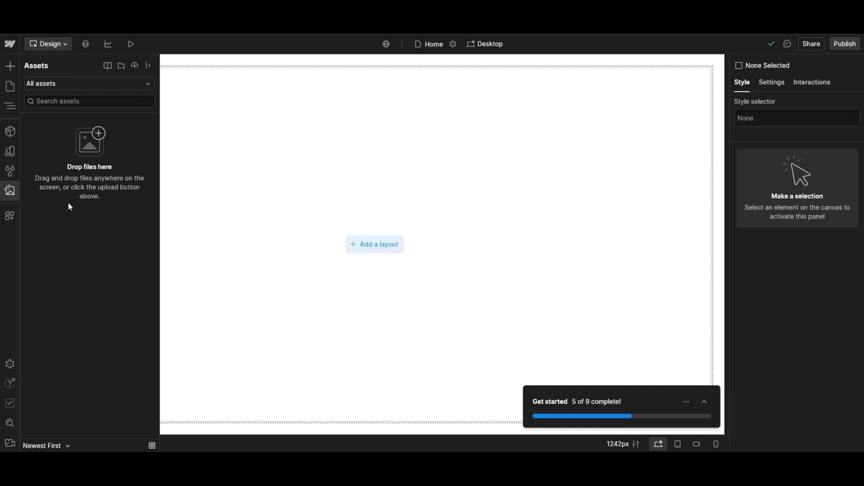
{"action": "left_click", "coordinate": [134, 69]}
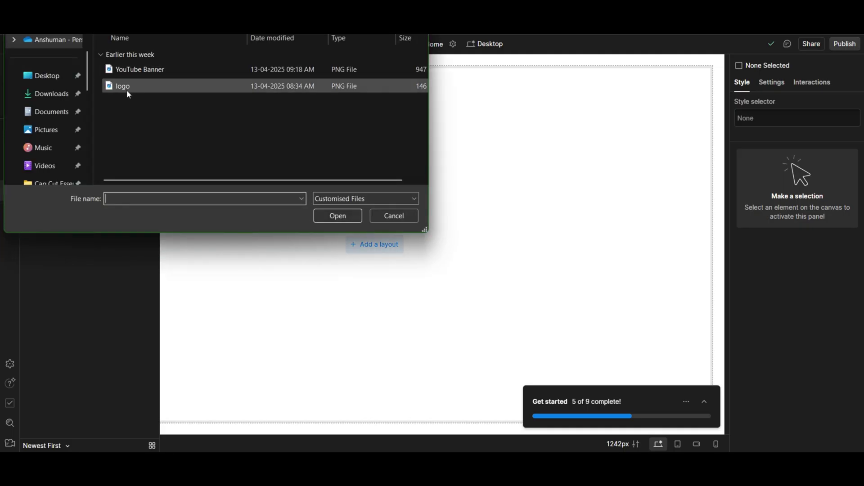
{"action": "scroll", "coordinate": [74, 109], "scroll_direction": "down", "scroll_amount": 1}
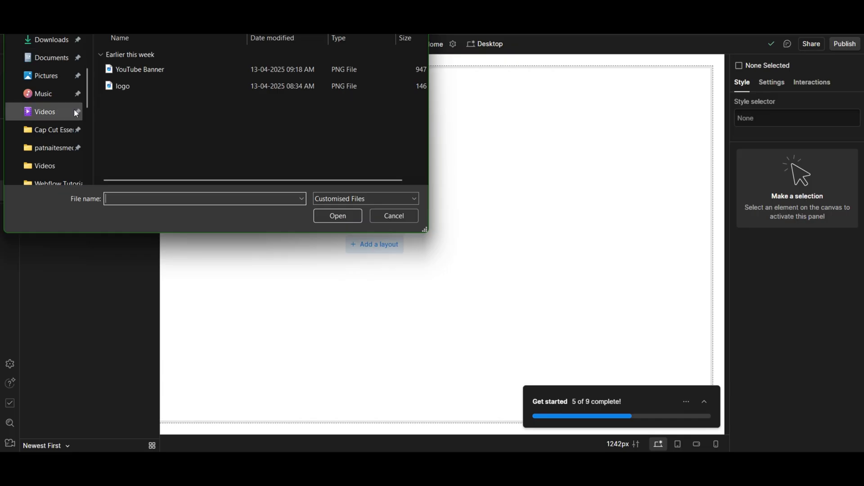
{"action": "double_click", "coordinate": [146, 71]}
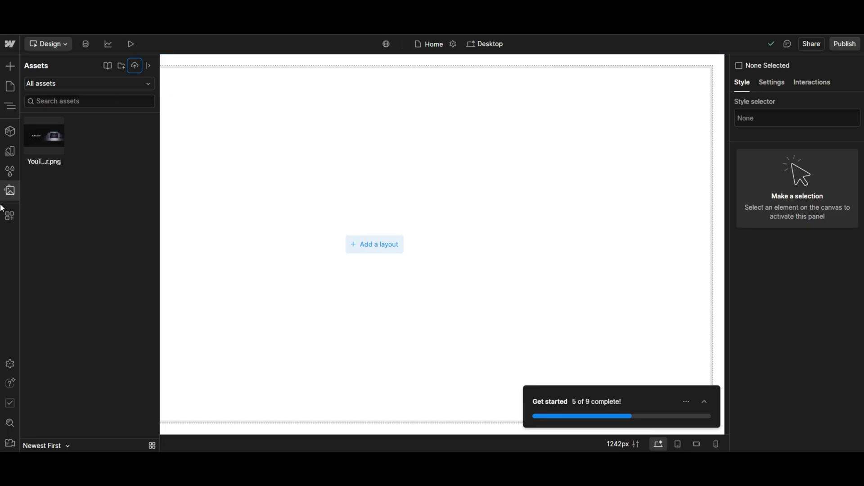
Place the YouTube Banner image on the Home page, close its image settings and delete it from the canvas
{"action": "mouse_move", "coordinate": [56, 140]}
{"action": "left_click_drag", "start_coordinate": [51, 150], "coordinate": [93, 176]}
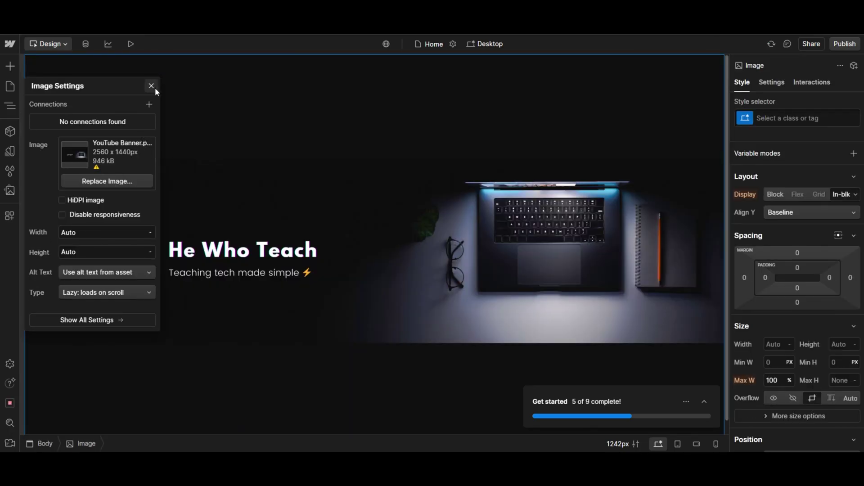
{"action": "left_click", "coordinate": [153, 86]}
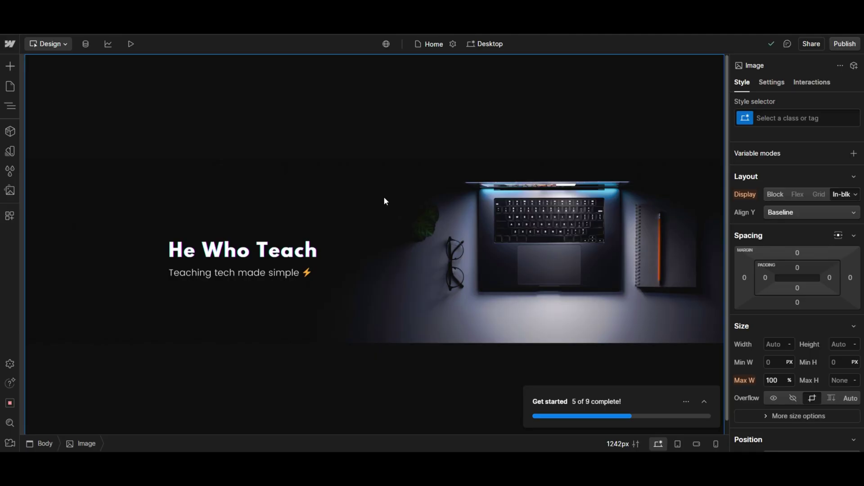
{"action": "key", "text": "Delete"}
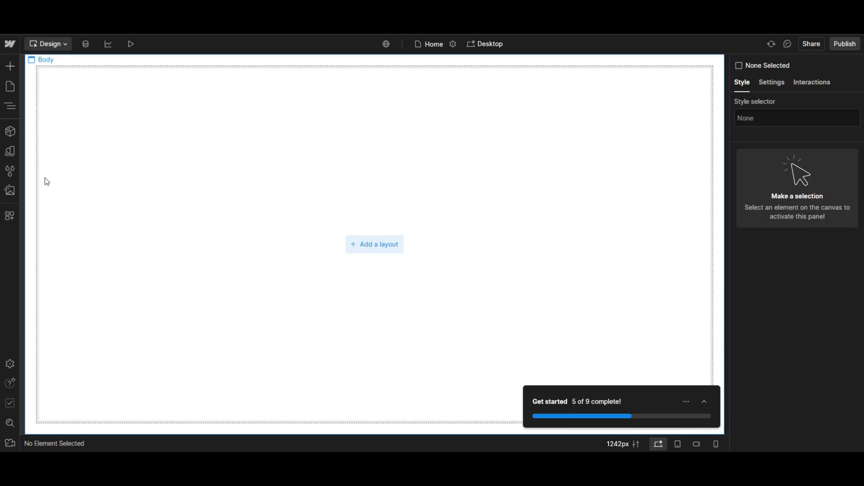
Delete the YouTube Banner image from the site's assets and confirm the deletion
{"action": "left_click", "coordinate": [10, 191]}
{"action": "left_click", "coordinate": [55, 128]}
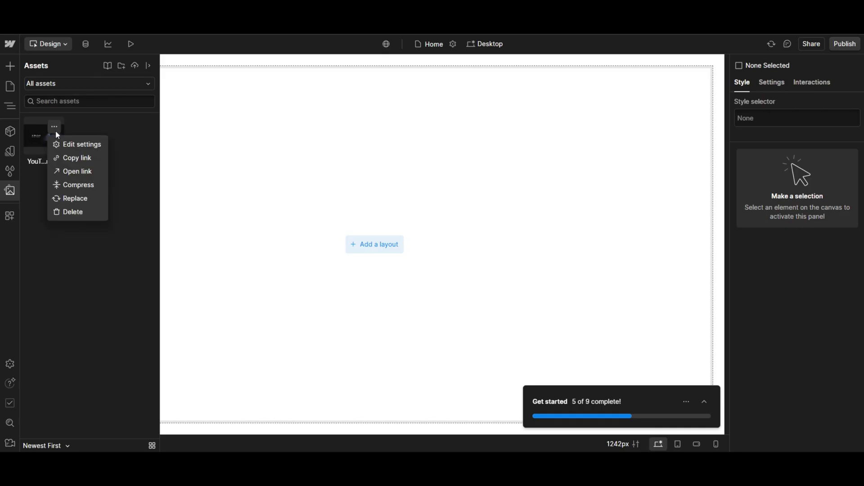
{"action": "left_click", "coordinate": [77, 212]}
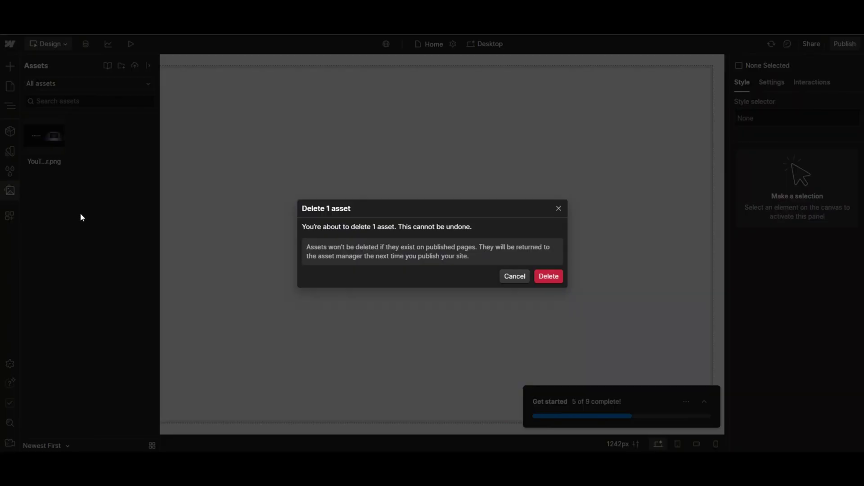
{"action": "left_click", "coordinate": [552, 276]}
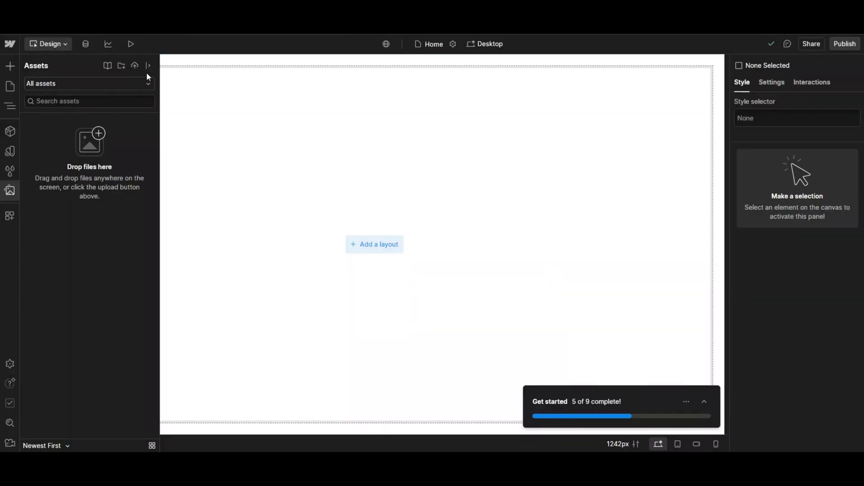
Upload the YouTube Banner PNG to the assets again
{"action": "left_click", "coordinate": [135, 65]}
{"action": "scroll", "coordinate": [42, 142], "scroll_direction": "down", "scroll_amount": 3}
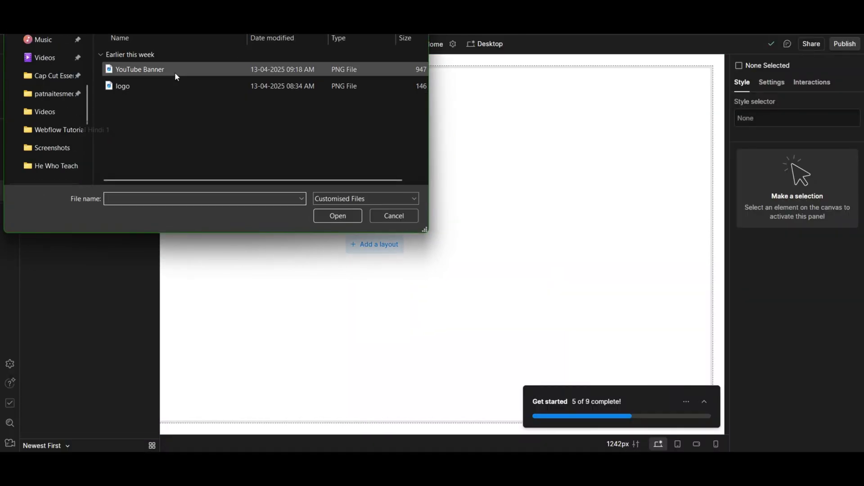
{"action": "double_click", "coordinate": [175, 72]}
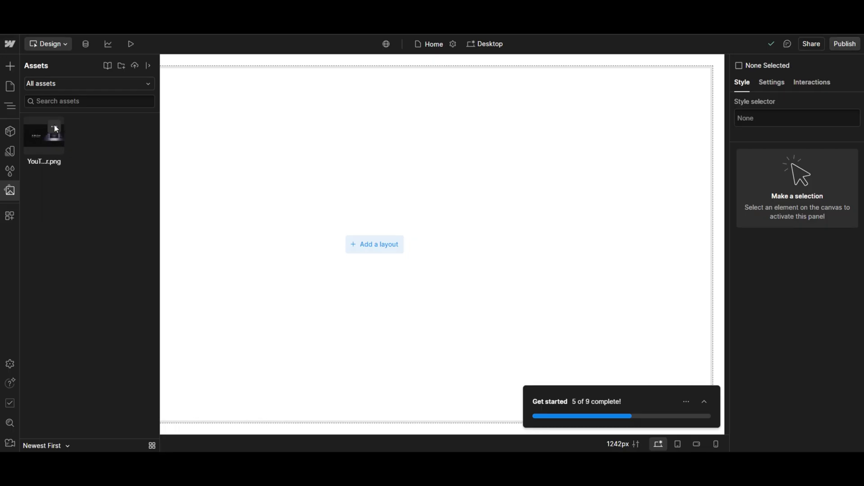
Open the YouTube Banner asset's link to view the full image and return to the Designer
{"action": "left_click", "coordinate": [54, 126]}
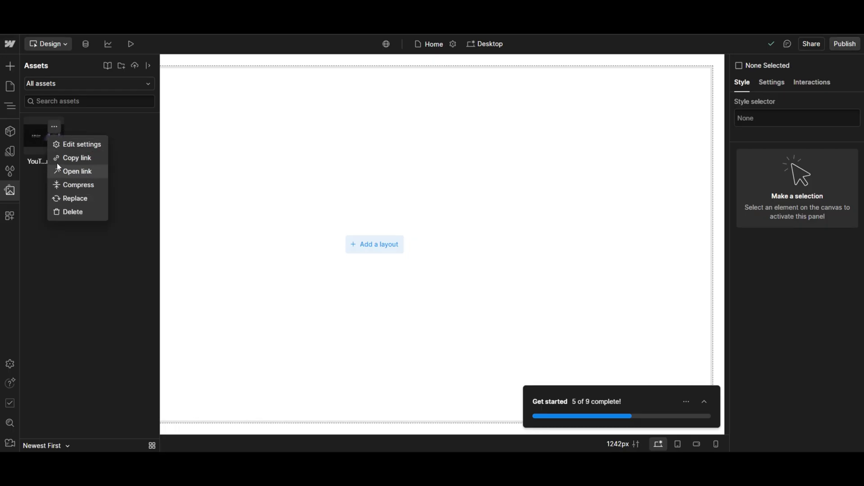
{"action": "left_click", "coordinate": [68, 173]}
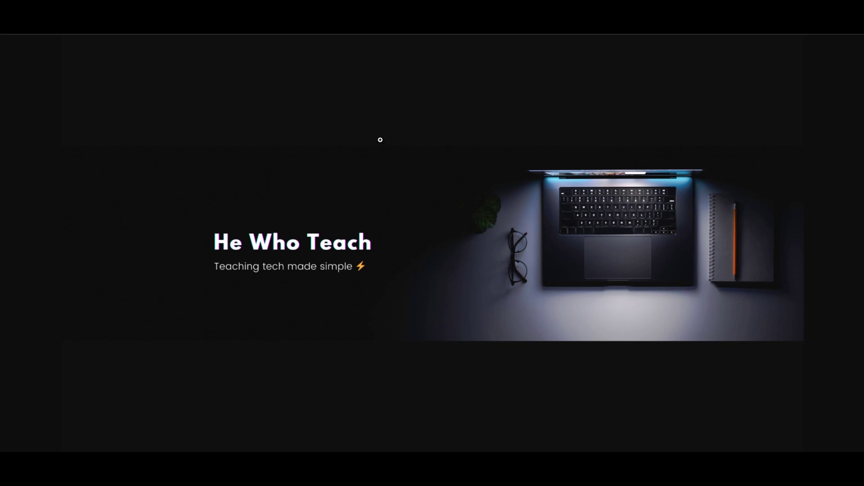
{"action": "left_click", "coordinate": [275, 32]}
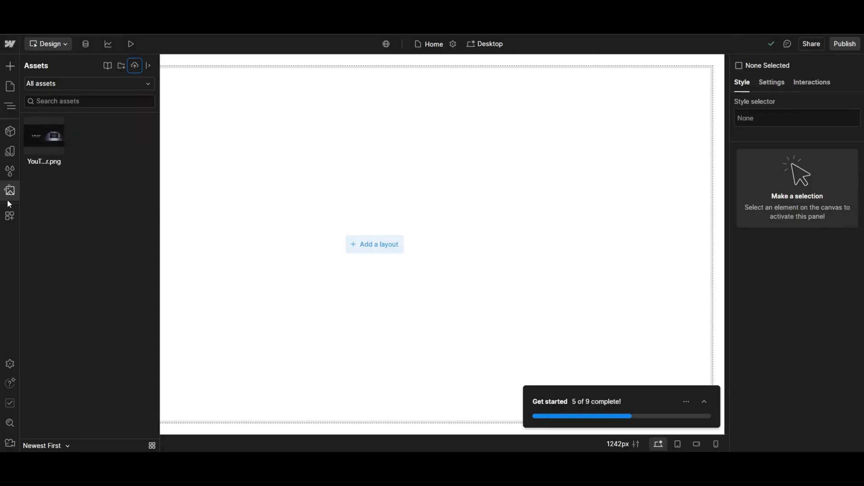
Browse the App Marketplace list of installable apps and close it
{"action": "left_click", "coordinate": [9, 216]}
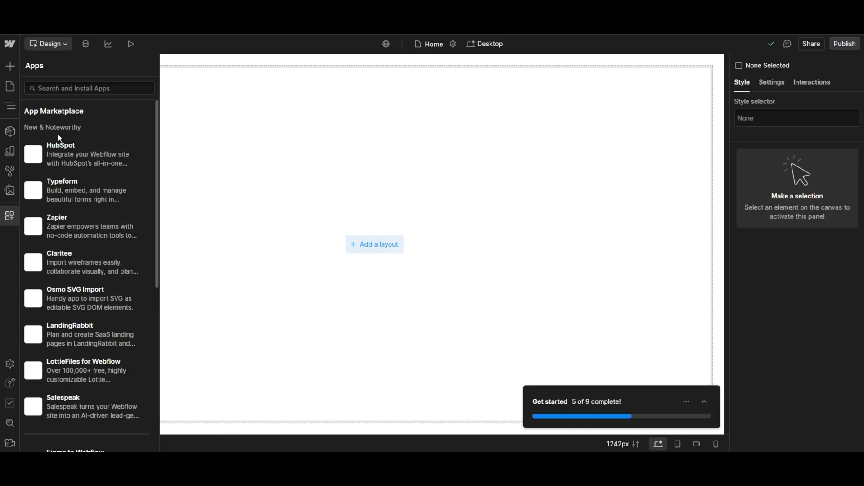
{"action": "mouse_move", "coordinate": [85, 251]}
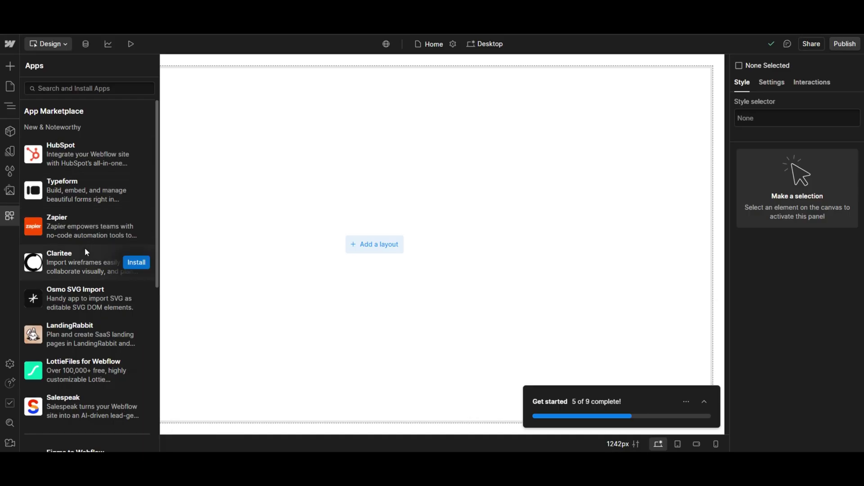
{"action": "scroll", "coordinate": [85, 256], "scroll_direction": "down", "scroll_amount": 1}
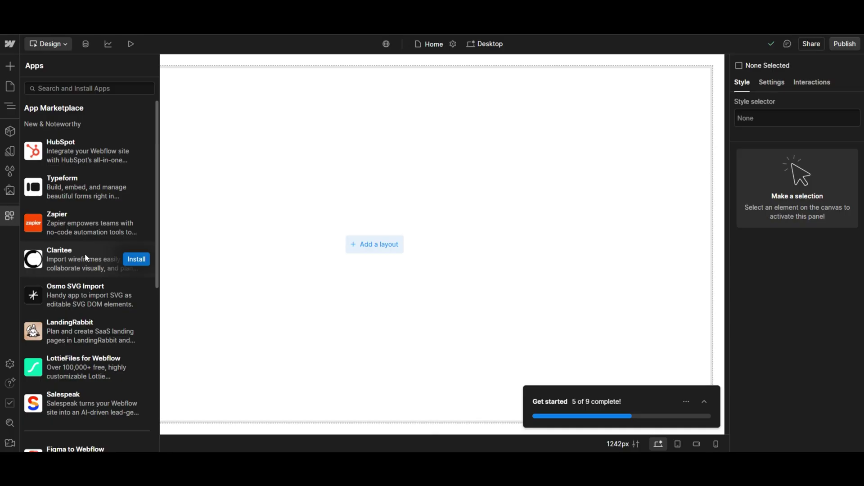
{"action": "scroll", "coordinate": [85, 253], "scroll_direction": "down", "scroll_amount": 5}
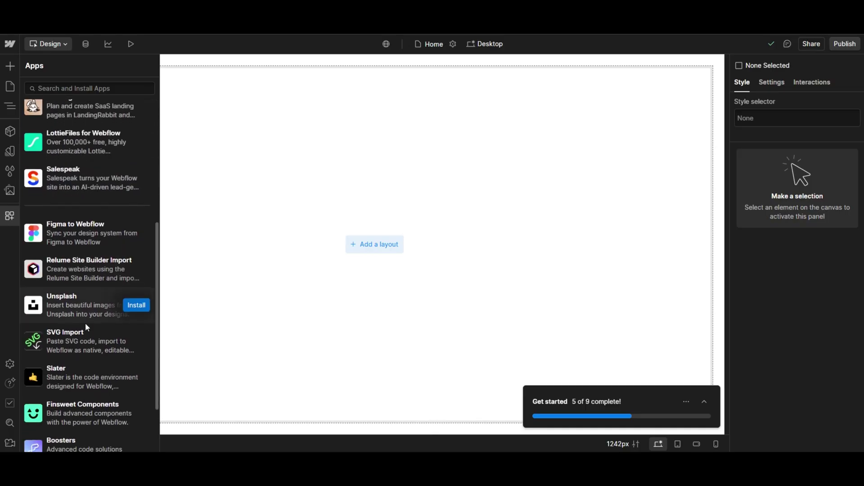
{"action": "scroll", "coordinate": [85, 323], "scroll_direction": "up", "scroll_amount": 5}
{"action": "mouse_move", "coordinate": [135, 151]}
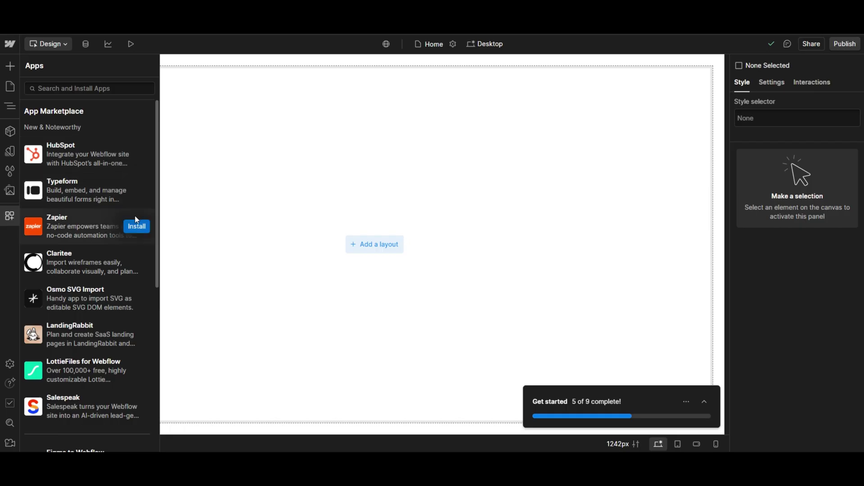
{"action": "left_click", "coordinate": [9, 214]}
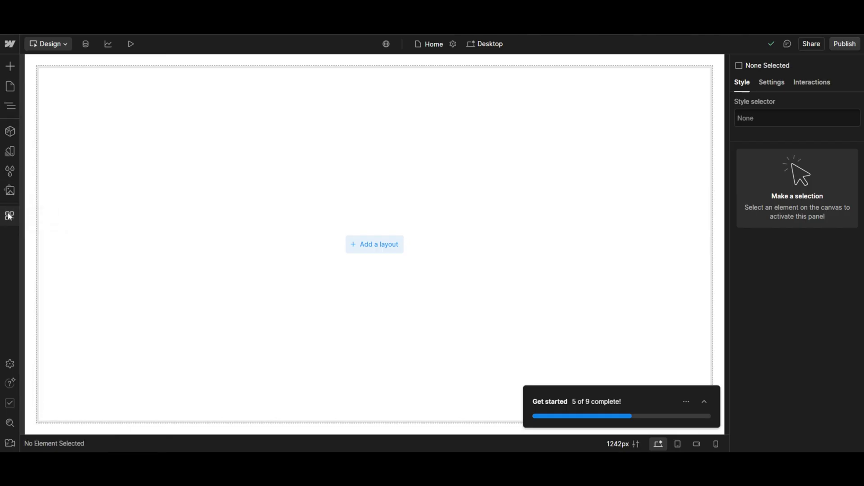
View the site's search index settings and set the interface appearance to Brighter
{"action": "left_click", "coordinate": [9, 364]}
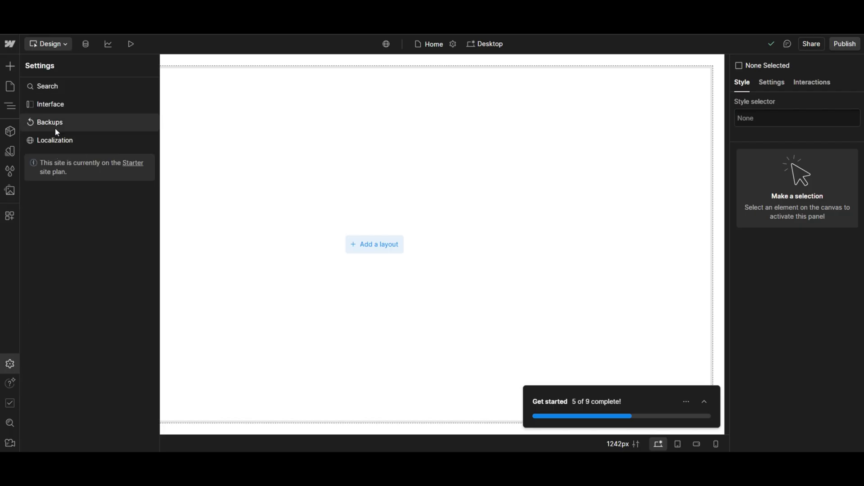
{"action": "left_click", "coordinate": [67, 91]}
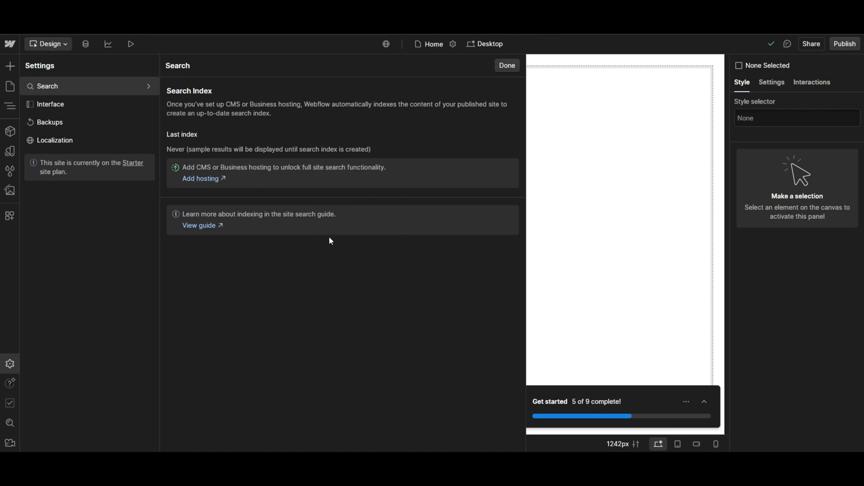
{"action": "left_click", "coordinate": [82, 106]}
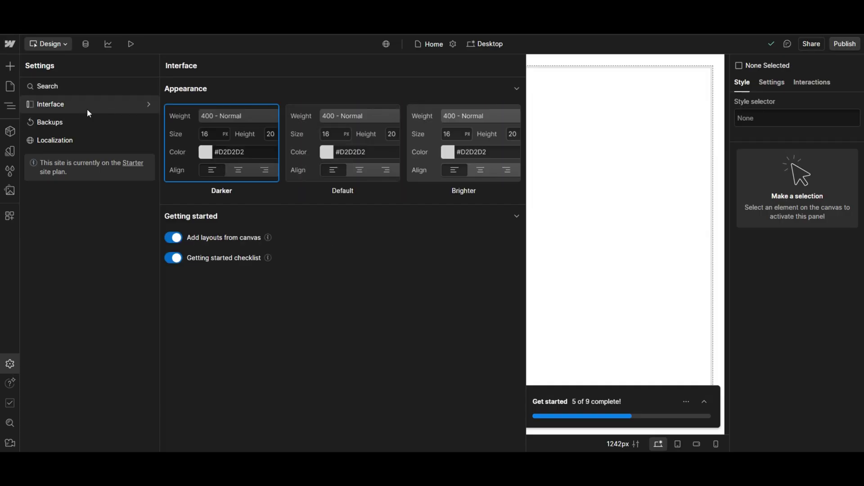
{"action": "left_click", "coordinate": [491, 160]}
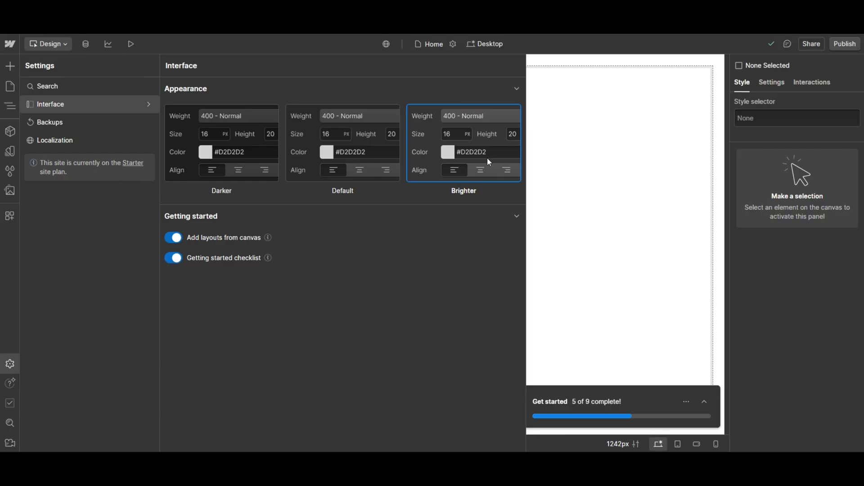
Compare the Default, Brighter and Darker interface appearances and set the appearance to Darker
{"action": "left_click", "coordinate": [347, 161]}
{"action": "left_click", "coordinate": [243, 164]}
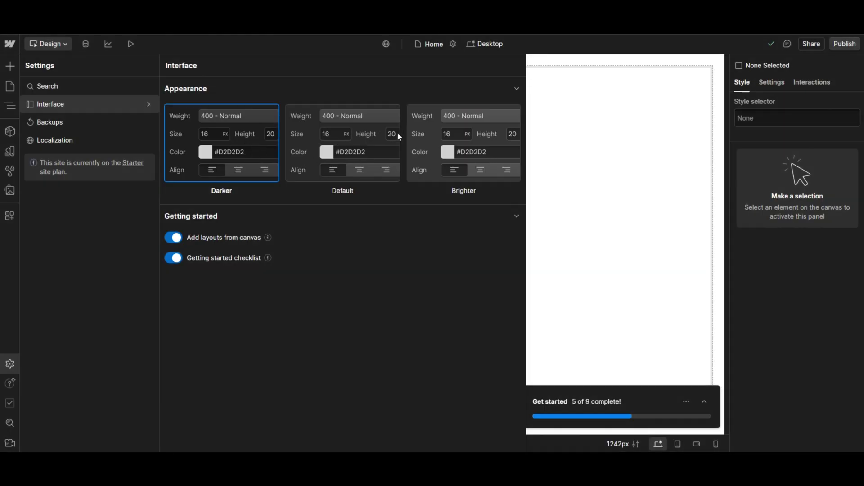
{"action": "left_click", "coordinate": [471, 131]}
{"action": "left_click", "coordinate": [345, 148]}
{"action": "left_click", "coordinate": [230, 146]}
{"action": "left_click", "coordinate": [355, 146]}
{"action": "left_click", "coordinate": [440, 148]}
{"action": "left_click", "coordinate": [352, 150]}
{"action": "left_click", "coordinate": [239, 150]}
Turn off the getting started checklist, toggle adding layouts from canvas off and on again, and view the backups settings
{"action": "left_click", "coordinate": [175, 264]}
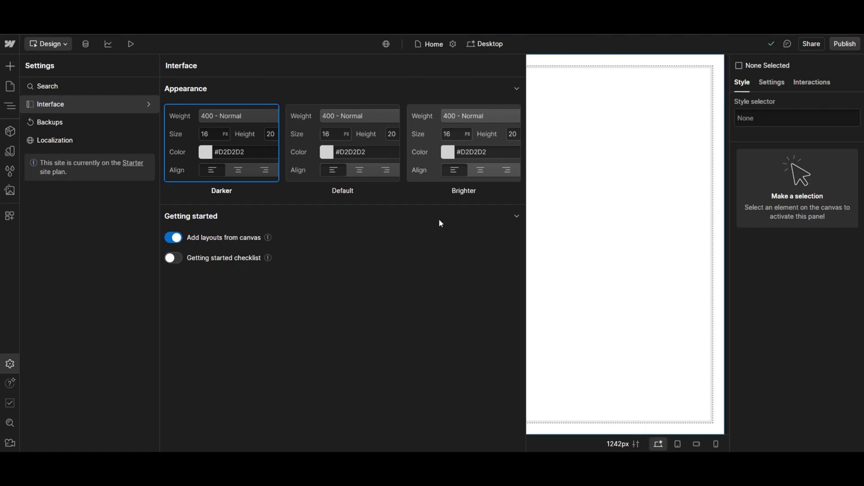
{"action": "left_click", "coordinate": [174, 241]}
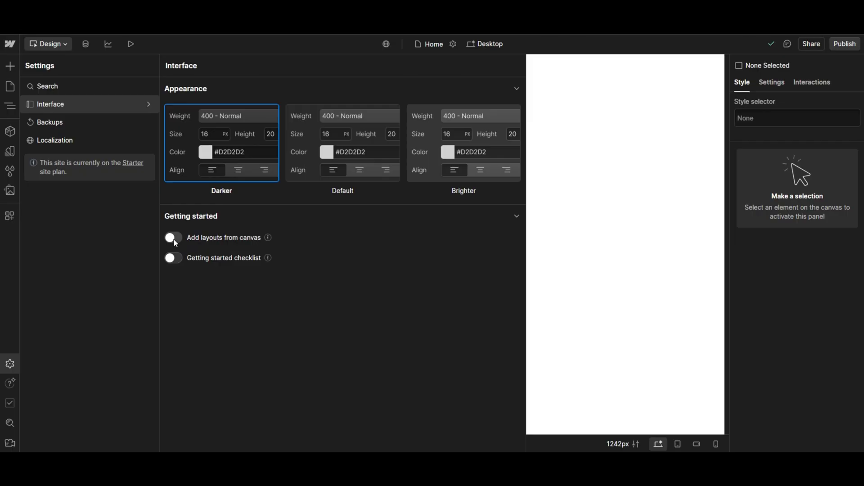
{"action": "left_click", "coordinate": [175, 241]}
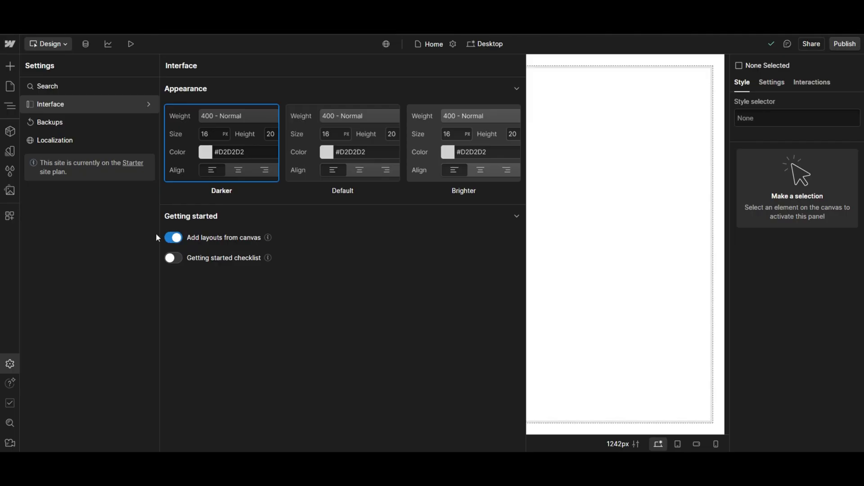
{"action": "left_click", "coordinate": [56, 123]}
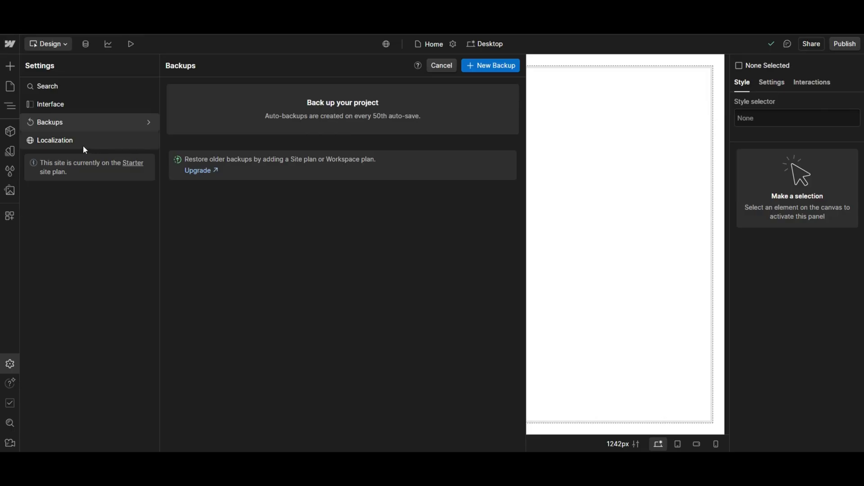
Add English (India) as the site's primary locale in the localization settings and save the locale entry
{"action": "left_click", "coordinate": [63, 144]}
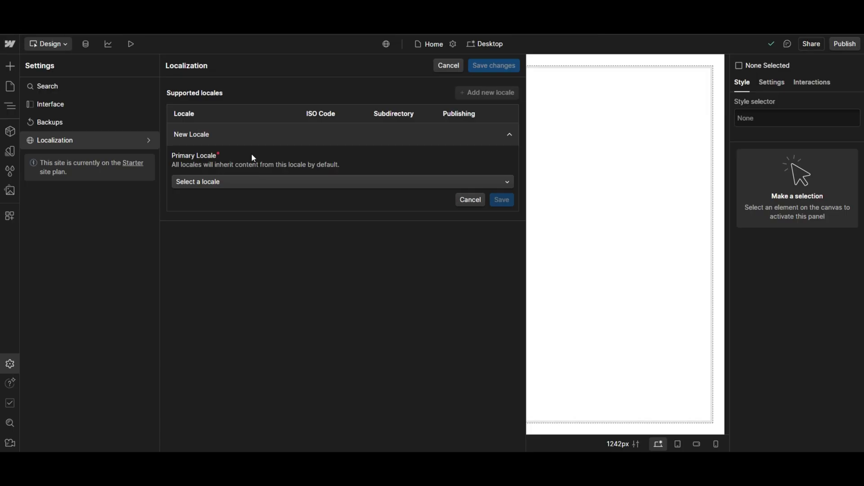
{"action": "left_click", "coordinate": [255, 180]}
{"action": "scroll", "coordinate": [228, 223], "scroll_direction": "down", "scroll_amount": 10}
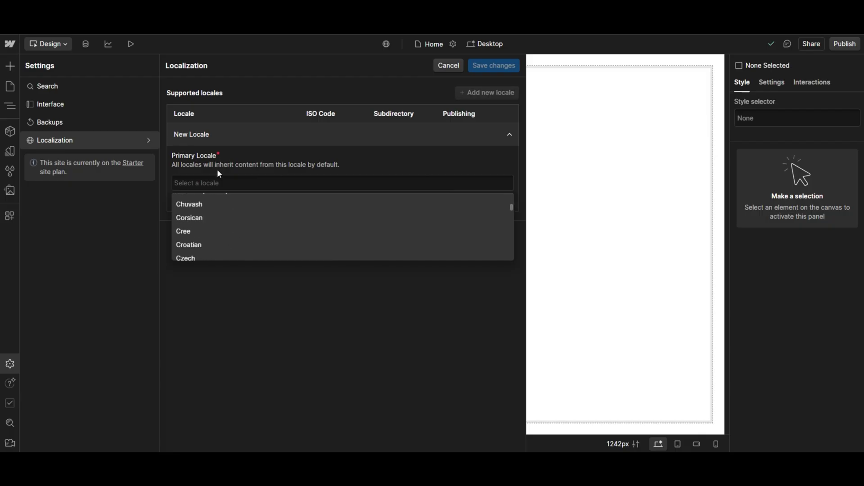
{"action": "type", "text": "eng"}
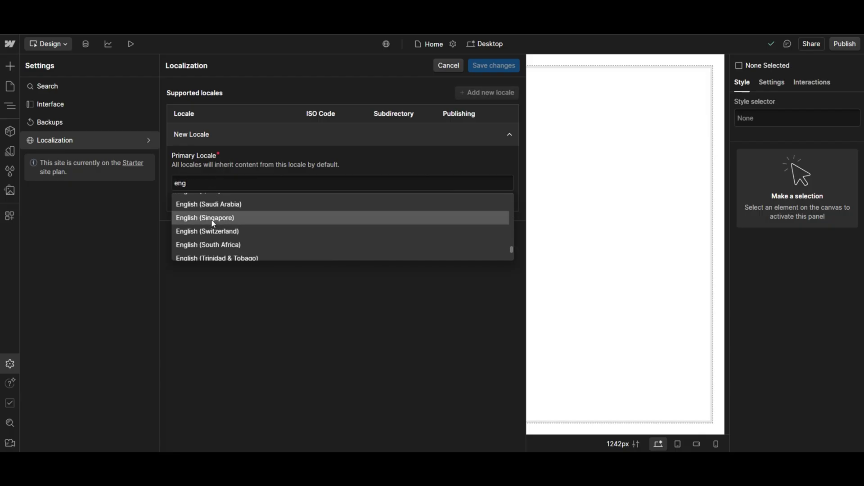
{"action": "scroll", "coordinate": [215, 230], "scroll_direction": "up", "scroll_amount": 4}
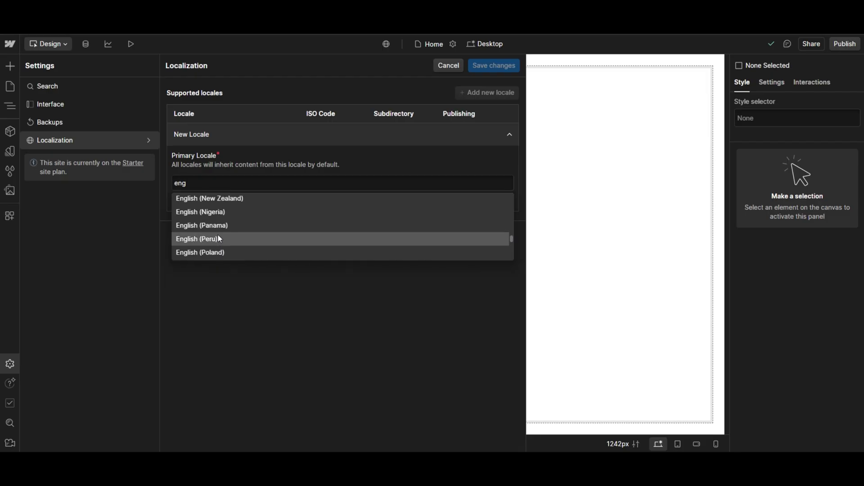
{"action": "scroll", "coordinate": [219, 239], "scroll_direction": "up", "scroll_amount": 6}
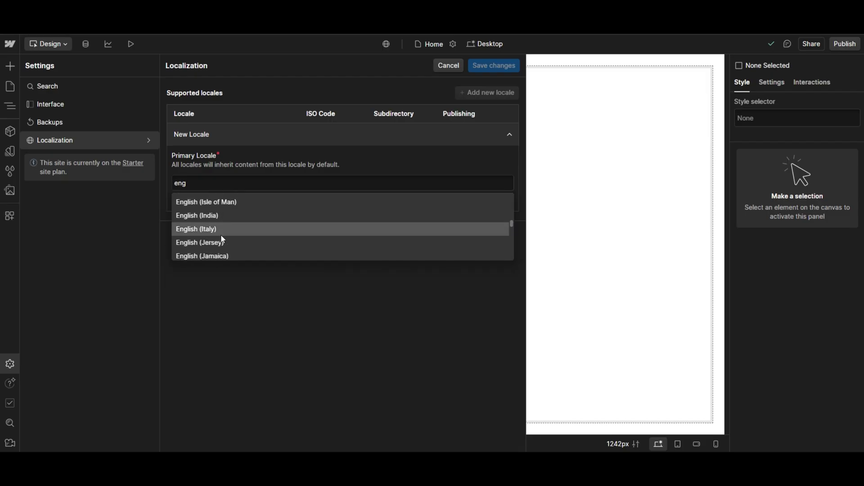
{"action": "left_click", "coordinate": [214, 216]}
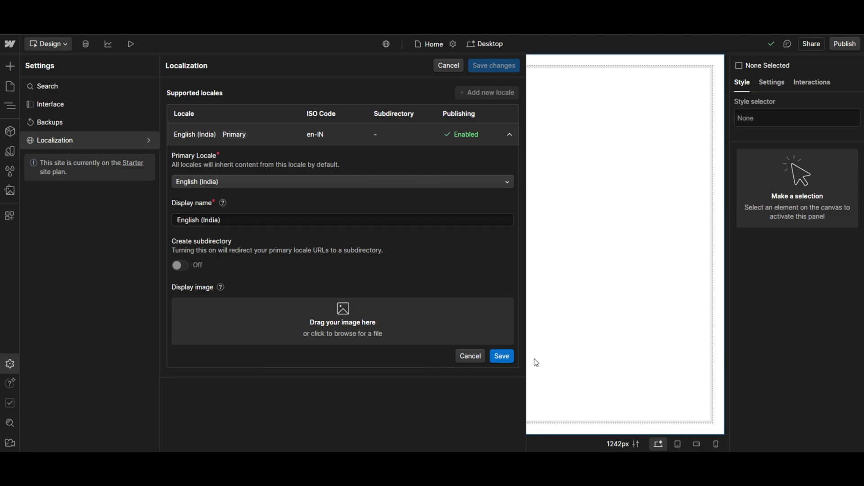
{"action": "left_click", "coordinate": [509, 359]}
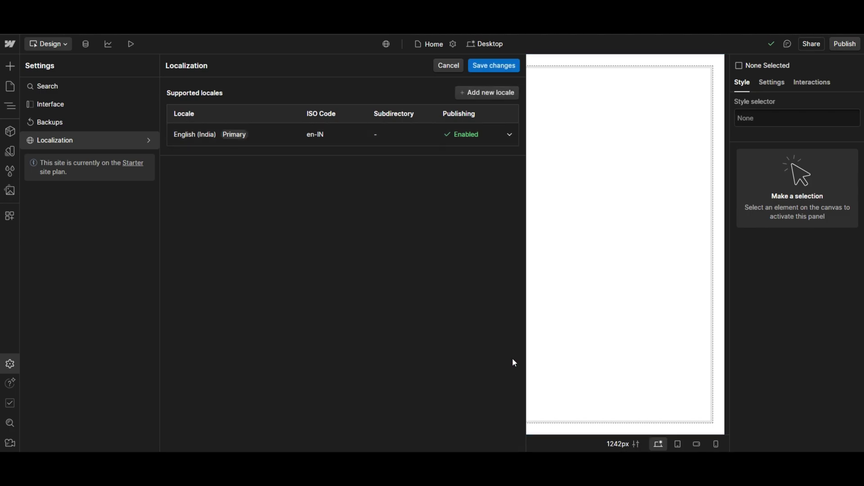
Change the primary locale to English, save the locale entry and close the settings
{"action": "left_click", "coordinate": [314, 137]}
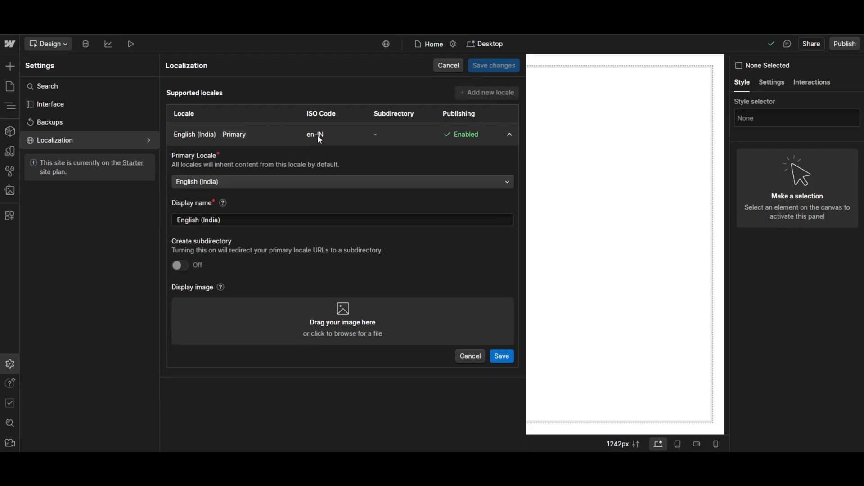
{"action": "left_click", "coordinate": [286, 181]}
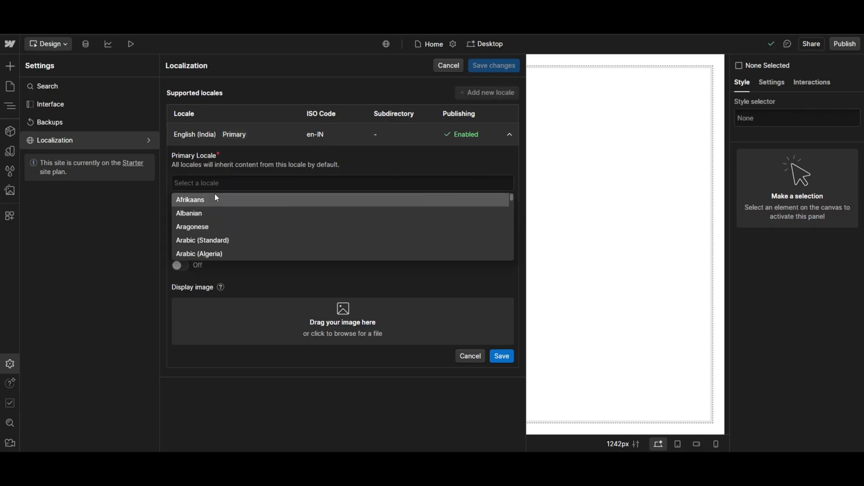
{"action": "type", "text": "eng"}
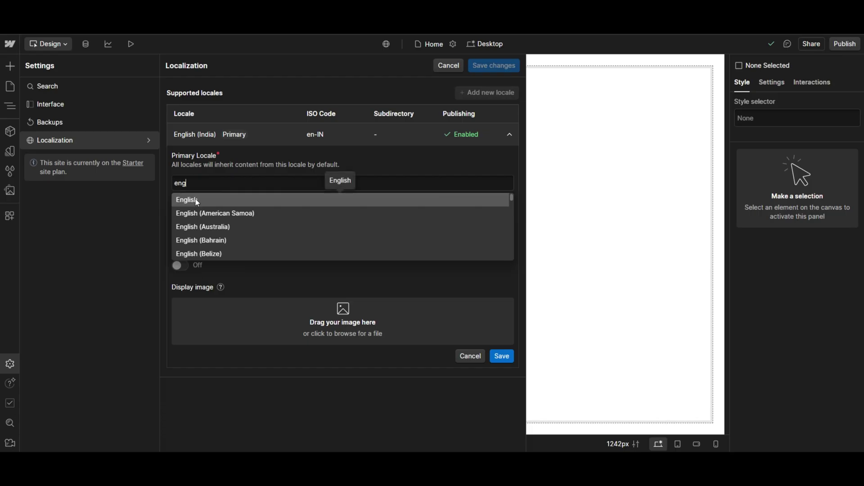
{"action": "left_click", "coordinate": [195, 198]}
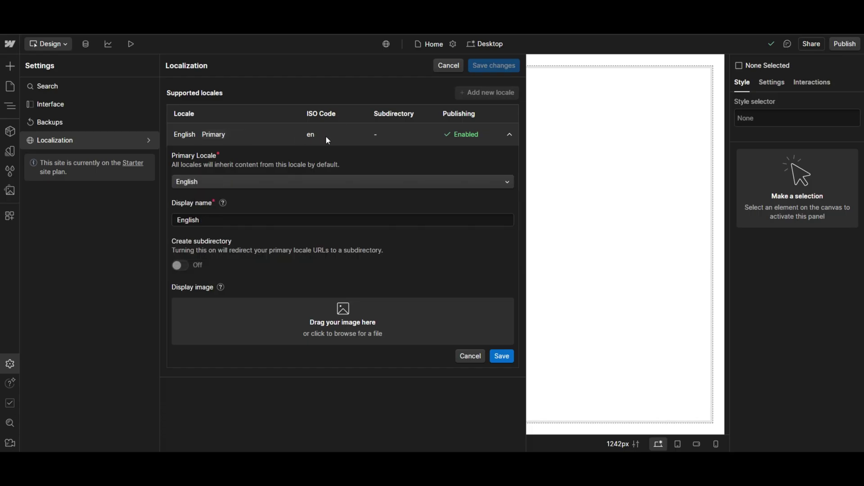
{"action": "left_click", "coordinate": [503, 357]}
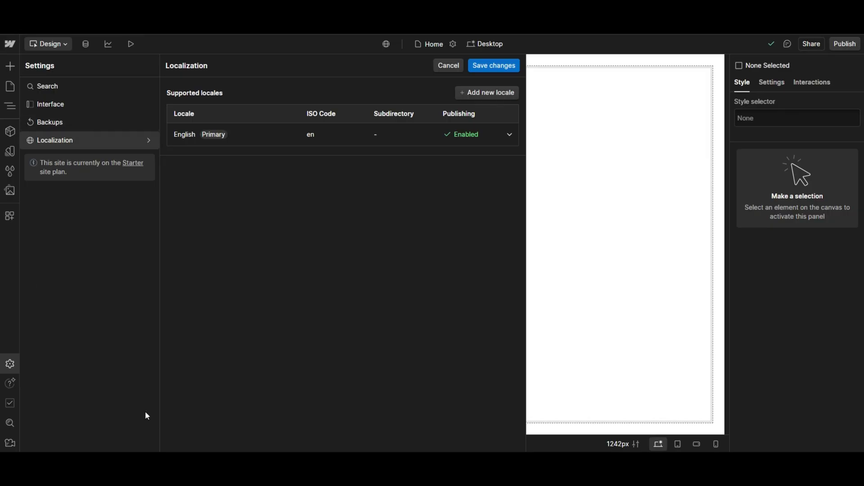
{"action": "left_click", "coordinate": [5, 369]}
{"action": "left_click", "coordinate": [514, 276]}
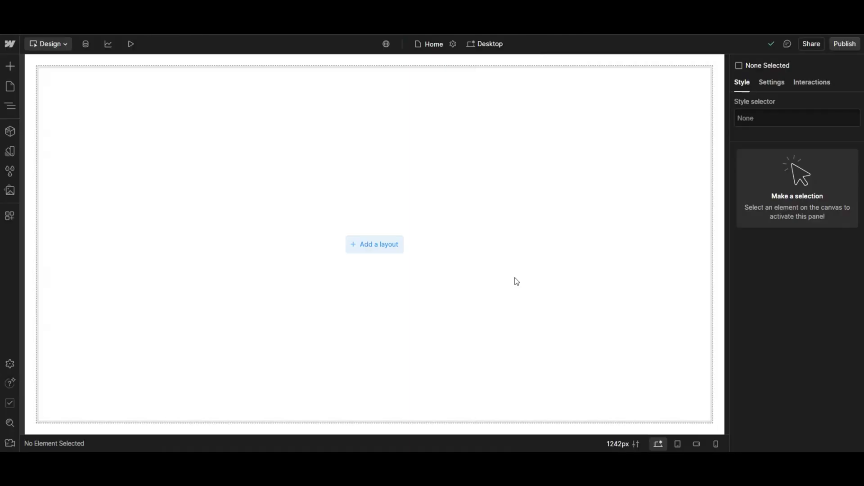
Ask the AI Learning Assistant "what is button"
{"action": "left_click", "coordinate": [12, 386]}
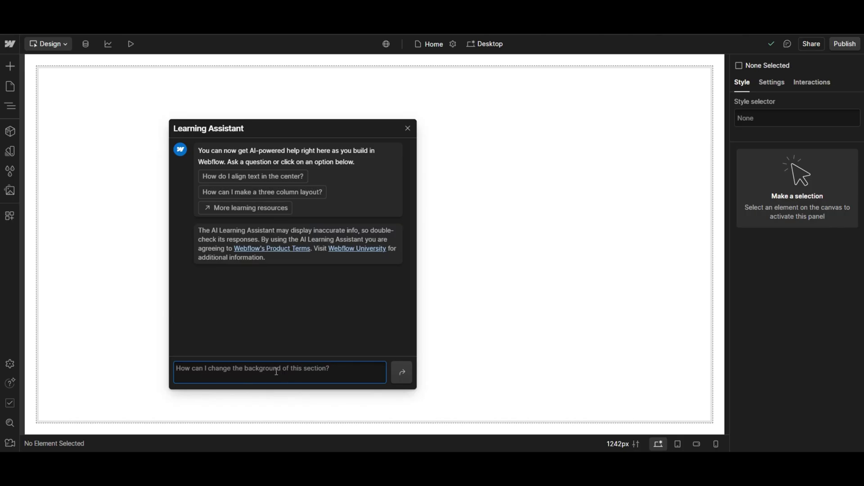
{"action": "type", "text": "what "}
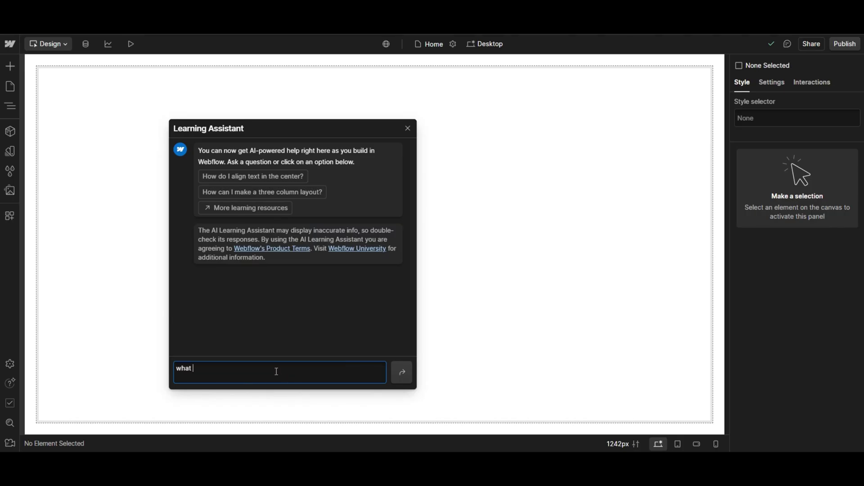
{"action": "type", "text": "is button"}
{"action": "left_click", "coordinate": [402, 373]}
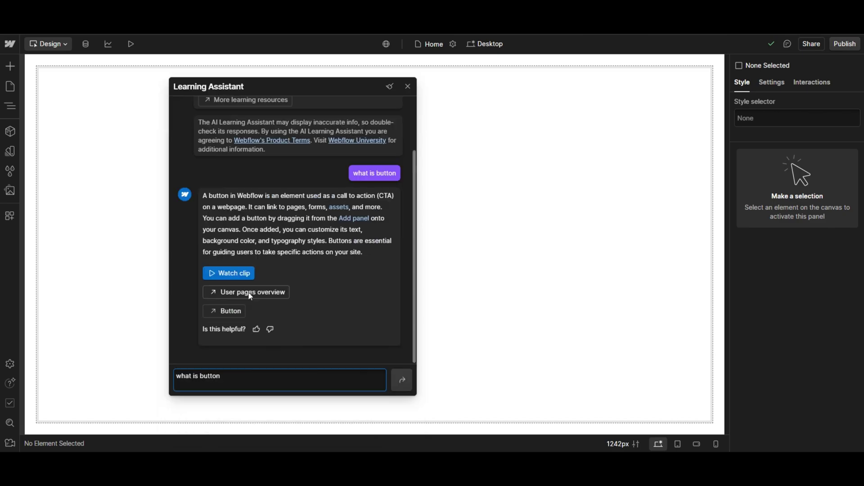
Ask the Learning Assistant "what is CTA?", close it and view the page's audits
{"action": "key", "text": "BackSpace"}
{"action": "key", "text": "BackSpace"}
{"action": "key", "text": "BackSpace"}
{"action": "key", "text": "BackSpace"}
{"action": "key", "text": "BackSpace"}
{"action": "key", "text": "BackSpace"}
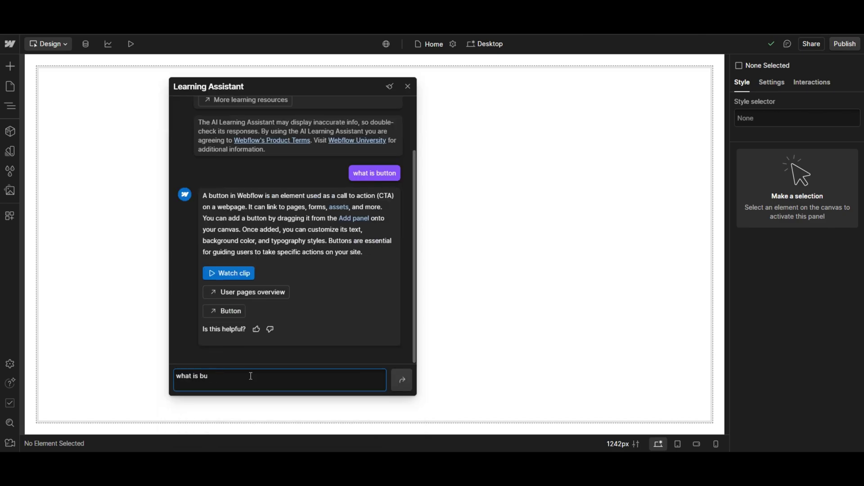
{"action": "type", "text": "CTA?"}
{"action": "key", "text": "Return"}
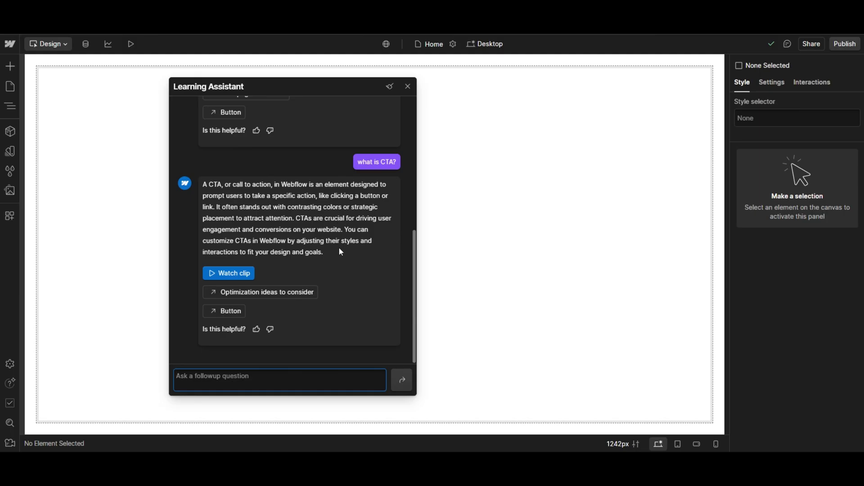
{"action": "left_click", "coordinate": [407, 86]}
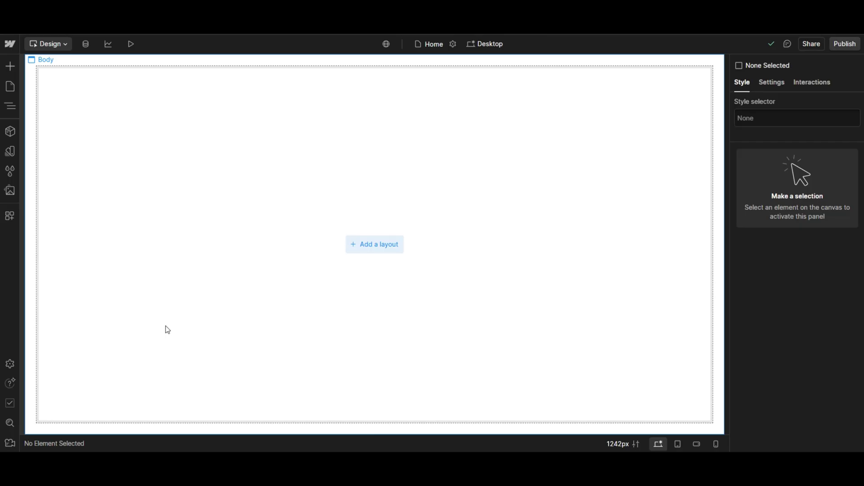
{"action": "left_click", "coordinate": [10, 404]}
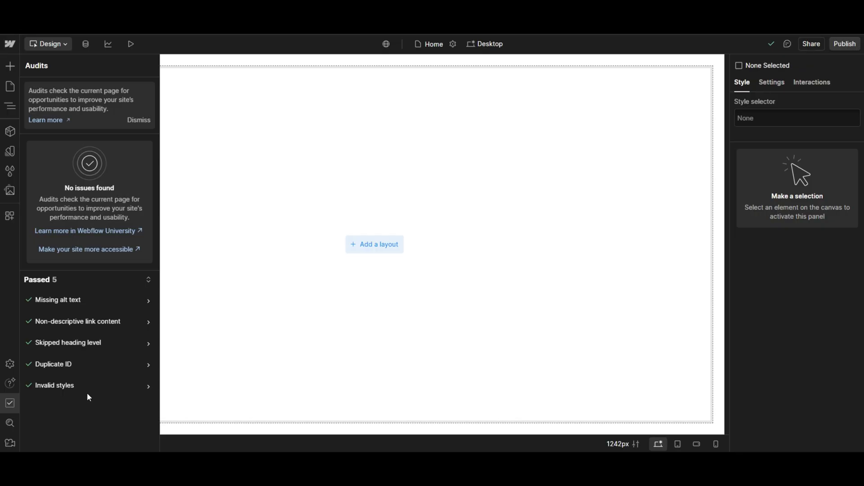
Find the Container element through the quick search, insert it on the Home page and delete it
{"action": "left_click", "coordinate": [13, 418]}
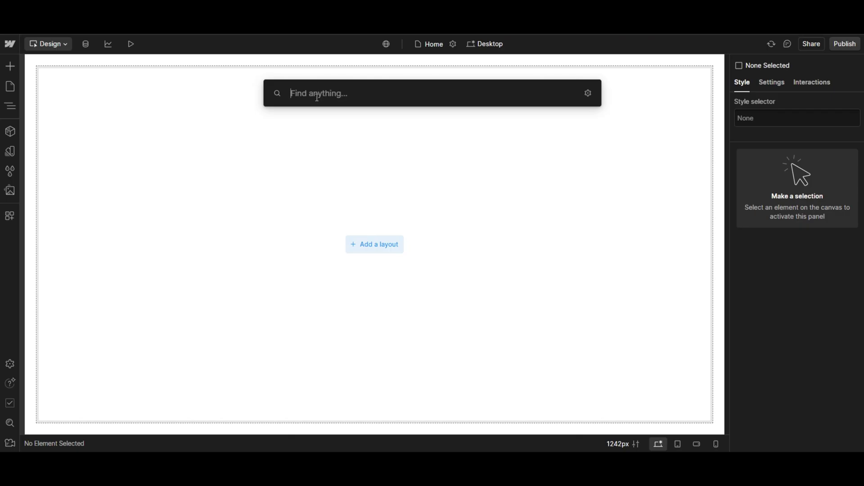
{"action": "type", "text": "coneta"}
{"action": "key", "text": "BackSpace"}
{"action": "key", "text": "BackSpace"}
{"action": "key", "text": "BackSpace"}
{"action": "key", "text": "BackSpace"}
{"action": "key", "text": "BackSpace"}
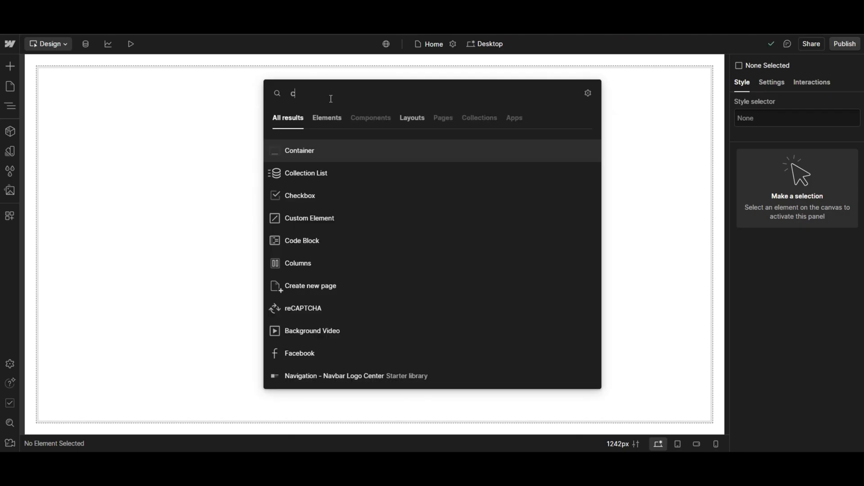
{"action": "type", "text": "on"}
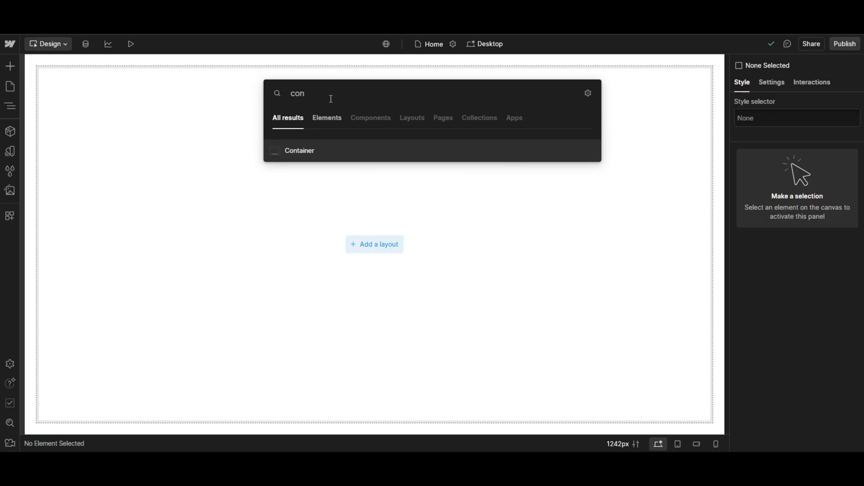
{"action": "left_click", "coordinate": [290, 160]}
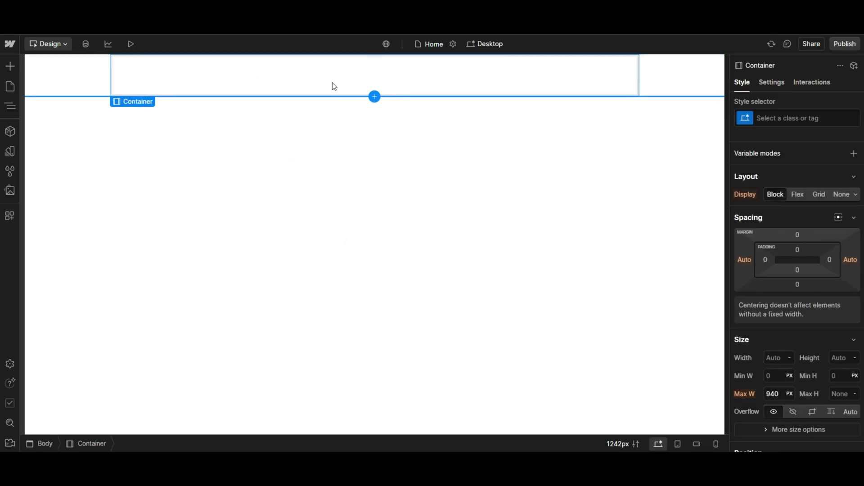
{"action": "key", "text": "Delete"}
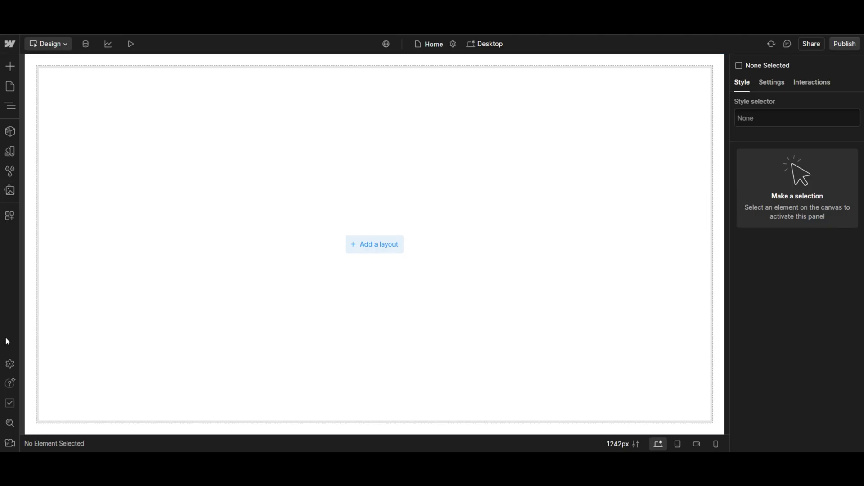
Try the quick search with "li" and "b", insert a Button element on the Home page and undo the insertion
{"action": "left_click", "coordinate": [9, 423]}
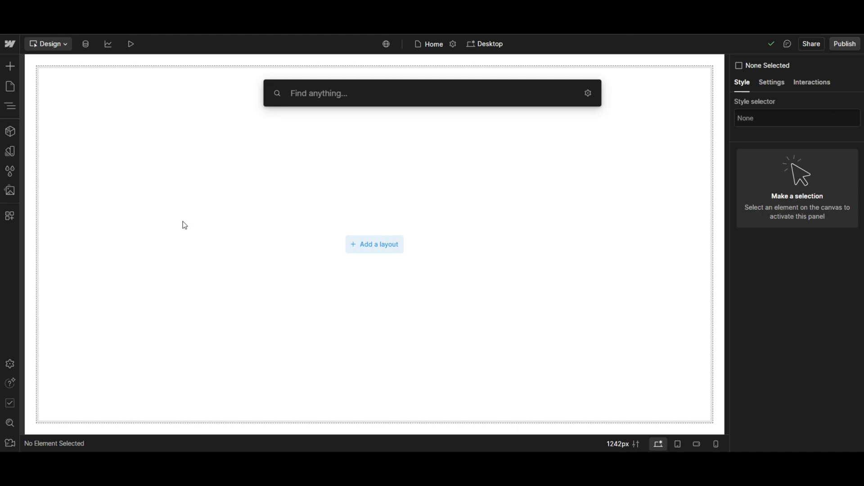
{"action": "type", "text": "li"}
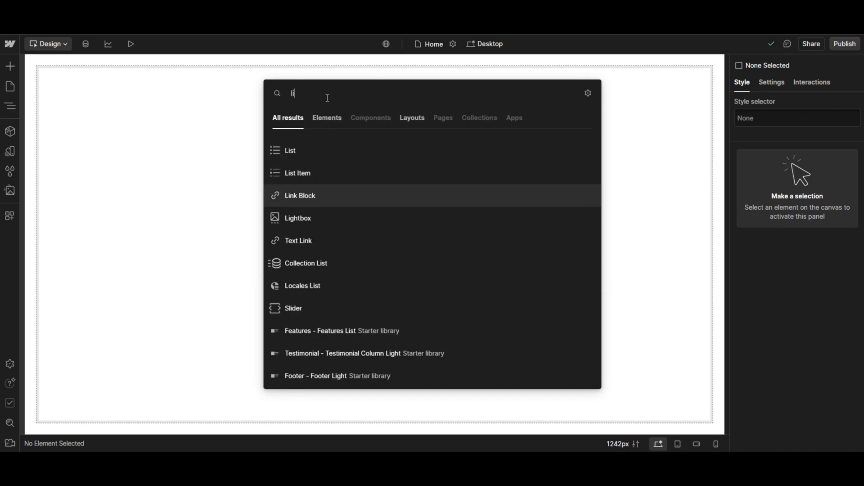
{"action": "key", "text": "BackSpace"}
{"action": "key", "text": "BackSpace"}
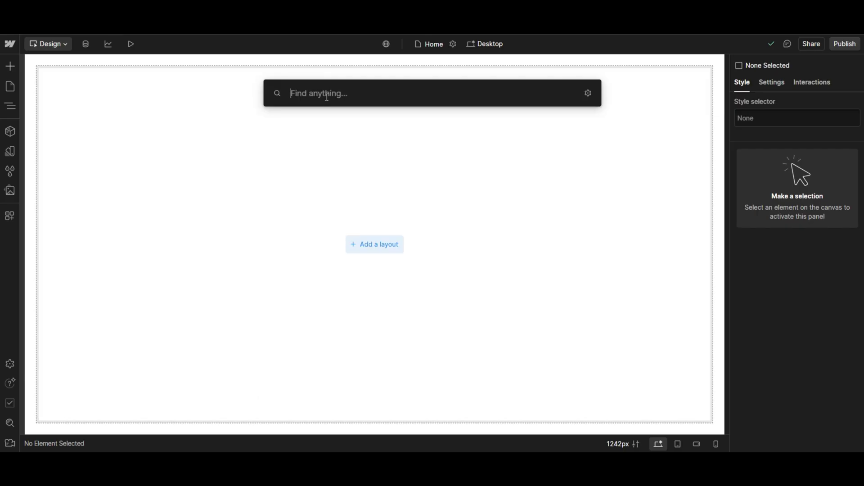
{"action": "type", "text": "b"}
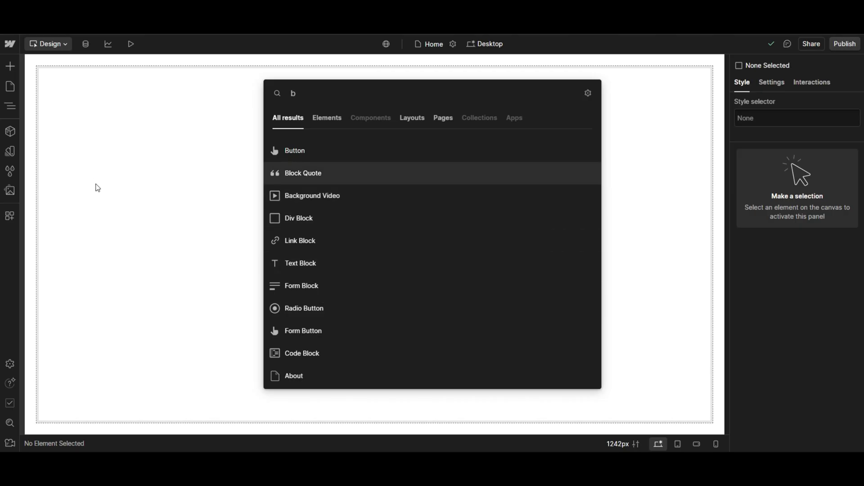
{"action": "left_click_drag", "start_coordinate": [307, 151], "coordinate": [320, 163]}
{"action": "key", "text": "ctrl+z"}
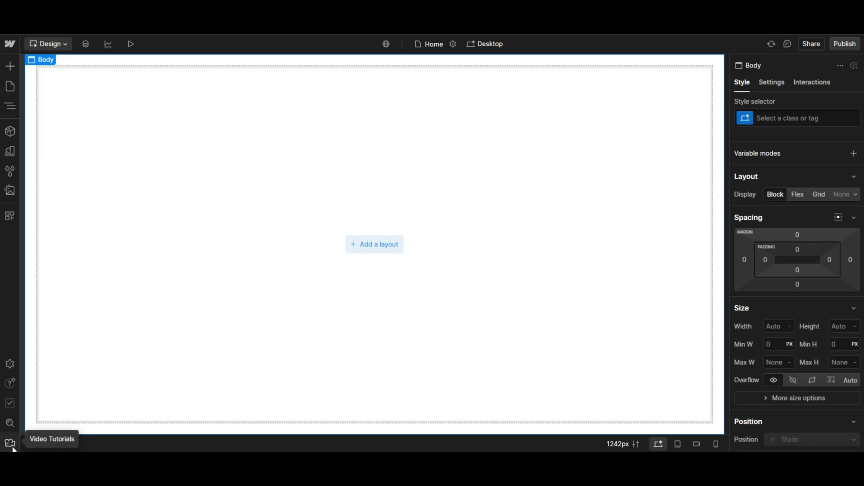
Examine the list of video tutorials from Intro through CMS Collection Fields and close it
{"action": "left_click", "coordinate": [10, 445]}
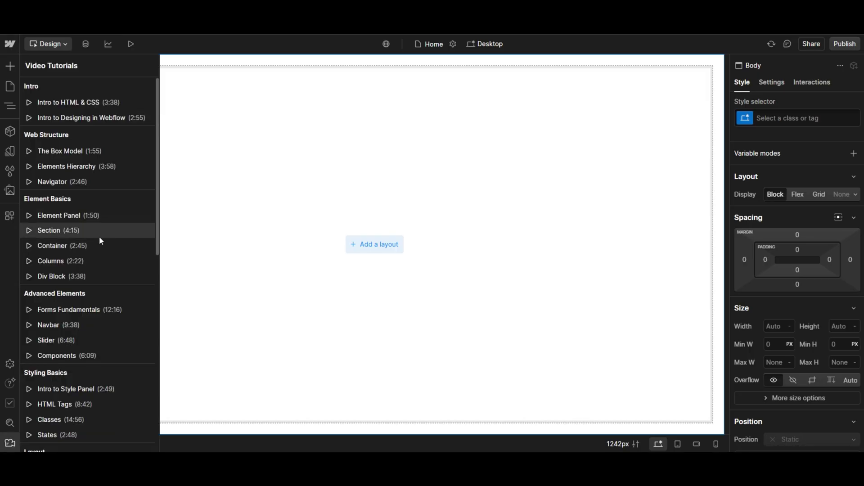
{"action": "scroll", "coordinate": [93, 254], "scroll_direction": "down", "scroll_amount": 4}
{"action": "scroll", "coordinate": [93, 257], "scroll_direction": "up", "scroll_amount": 4}
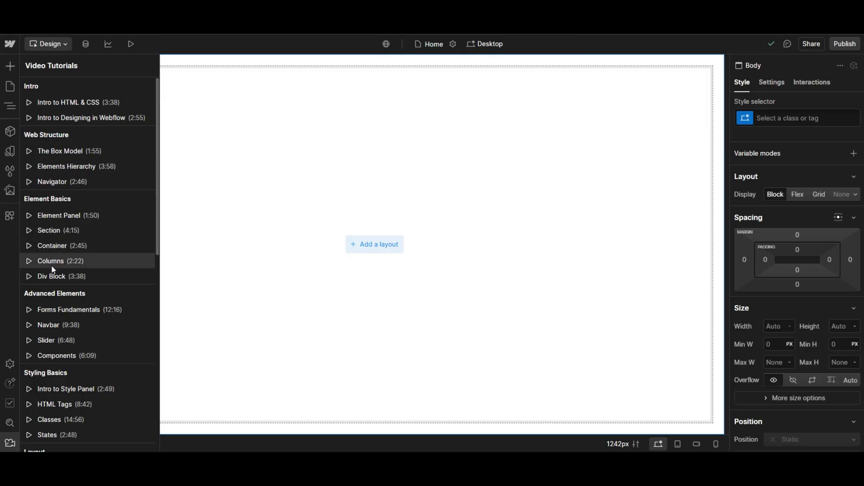
{"action": "scroll", "coordinate": [65, 339], "scroll_direction": "down", "scroll_amount": 3}
{"action": "scroll", "coordinate": [66, 303], "scroll_direction": "up", "scroll_amount": 2}
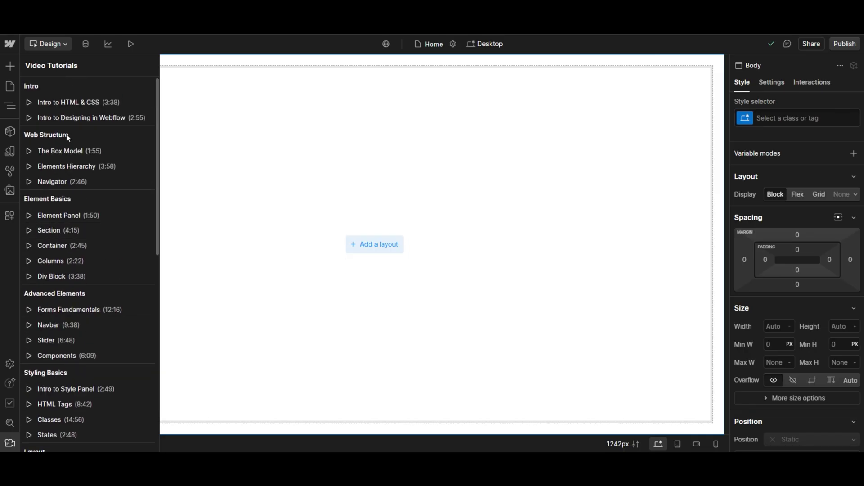
{"action": "scroll", "coordinate": [72, 225], "scroll_direction": "down", "scroll_amount": 3}
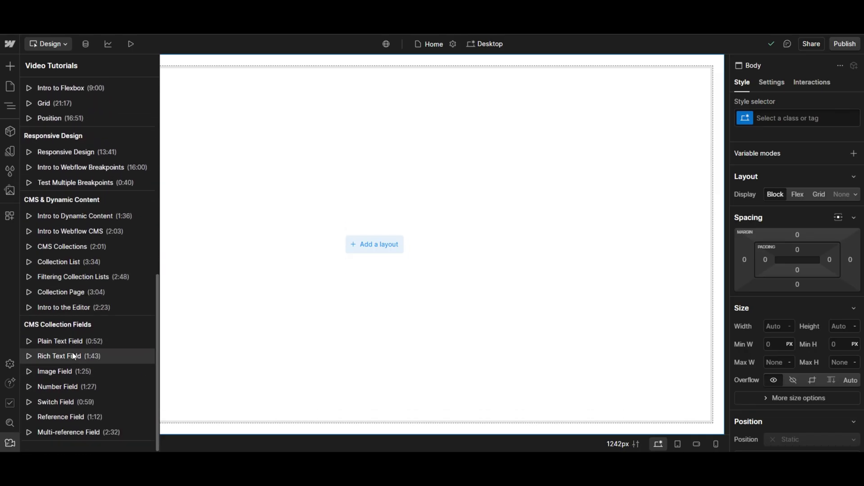
{"action": "scroll", "coordinate": [74, 355], "scroll_direction": "up", "scroll_amount": 8}
{"action": "scroll", "coordinate": [72, 352], "scroll_direction": "up", "scroll_amount": 1}
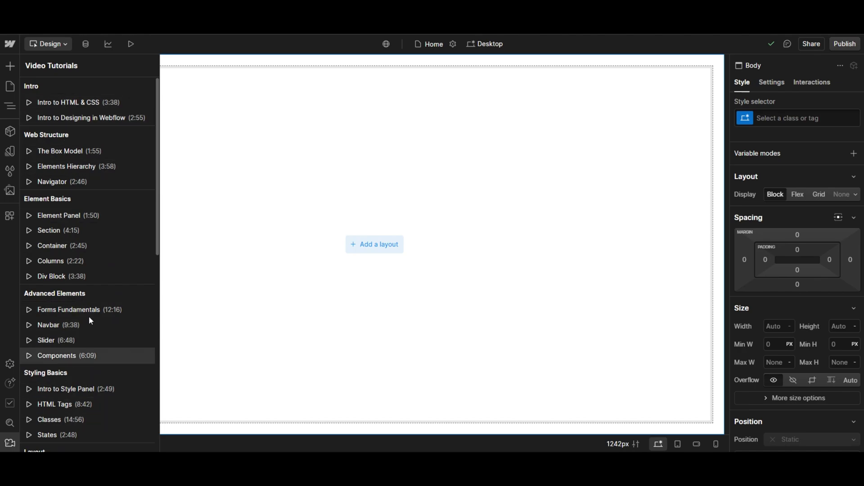
{"action": "left_click", "coordinate": [307, 158]}
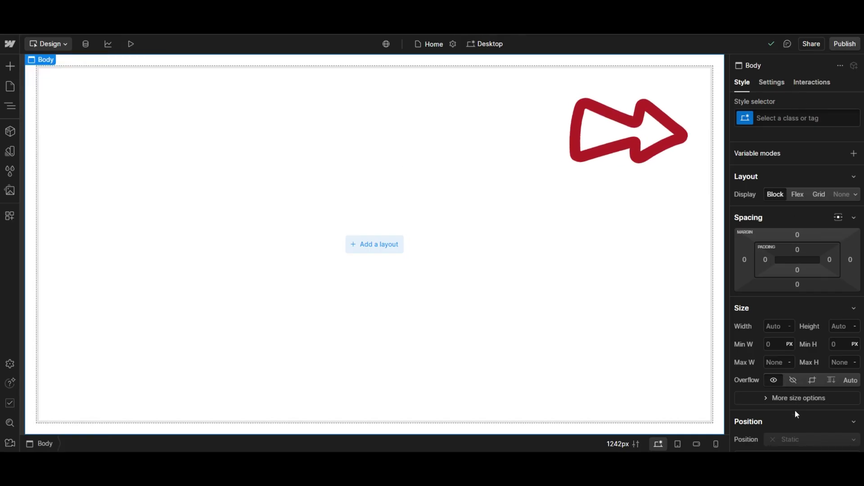
View the Body element's settings, style properties and interaction triggers
{"action": "left_click", "coordinate": [770, 82]}
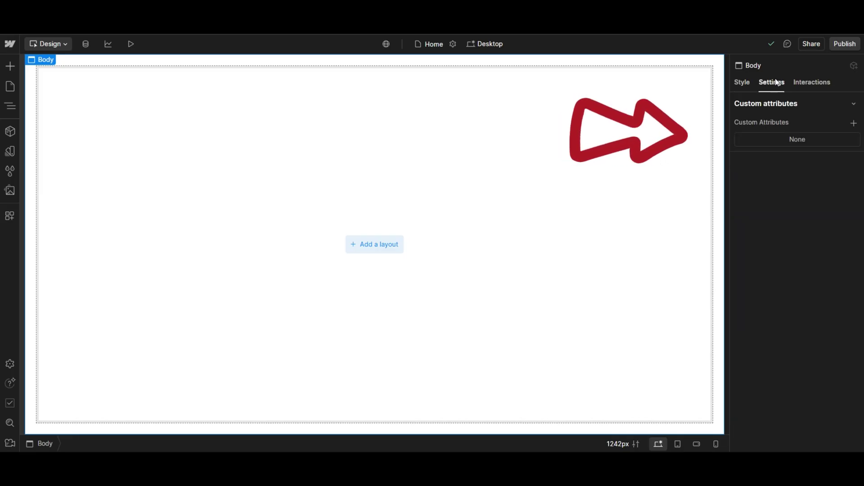
{"action": "left_click", "coordinate": [795, 84]}
{"action": "key", "text": "s"}
{"action": "key", "text": "d"}
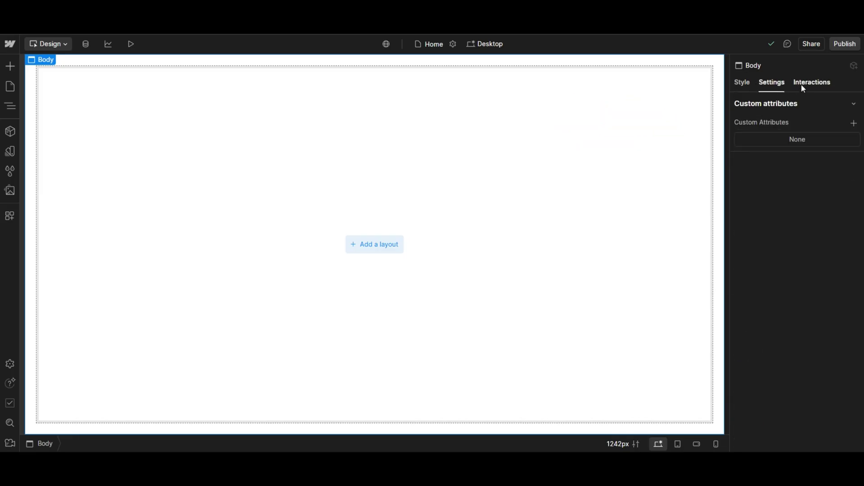
{"action": "left_click", "coordinate": [741, 84]}
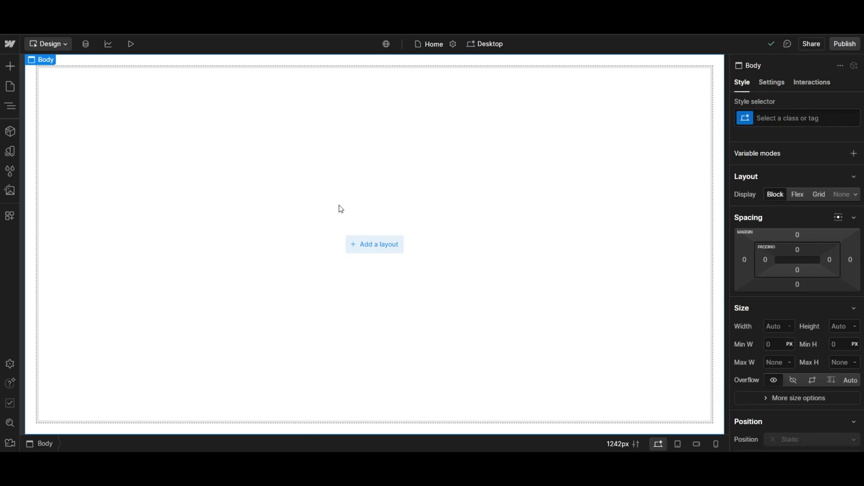
{"action": "left_click", "coordinate": [771, 84]}
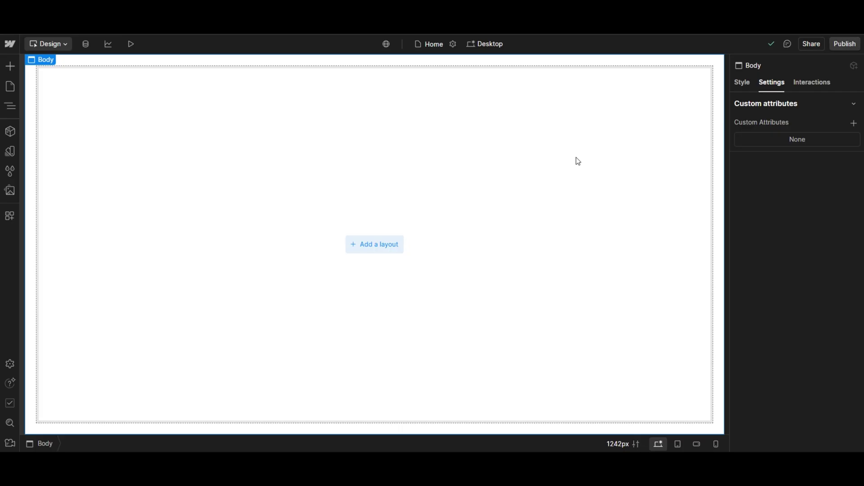
{"action": "left_click", "coordinate": [820, 85]}
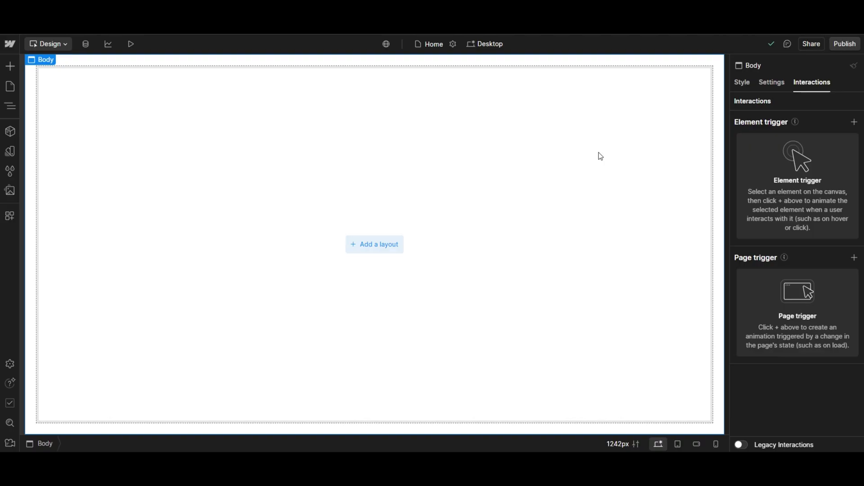
Publish the site to the staging domain hwts-dandy-site.webflow.io, open the published site and close the publish options
{"action": "left_click", "coordinate": [845, 46]}
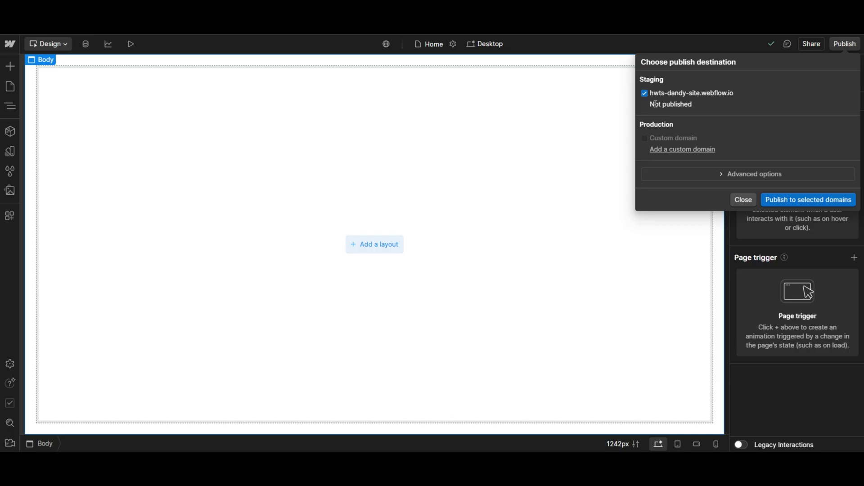
{"action": "left_click", "coordinate": [803, 203]}
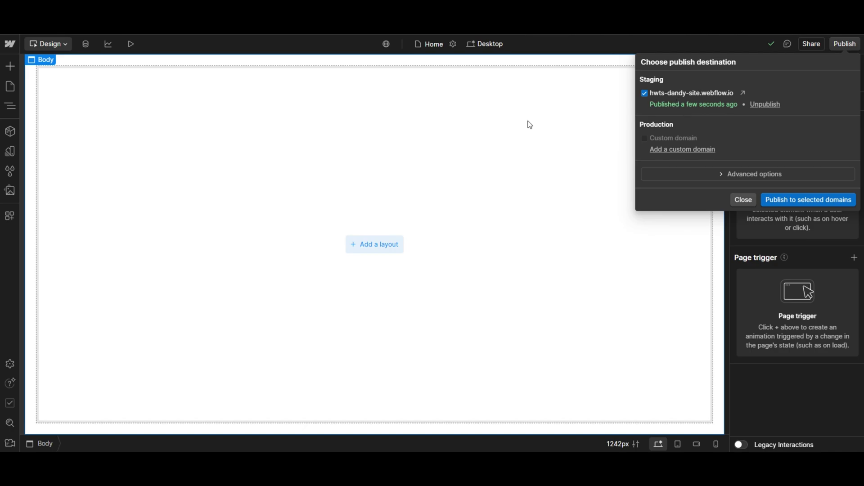
{"action": "left_click", "coordinate": [743, 92]}
{"action": "left_click", "coordinate": [845, 44]}
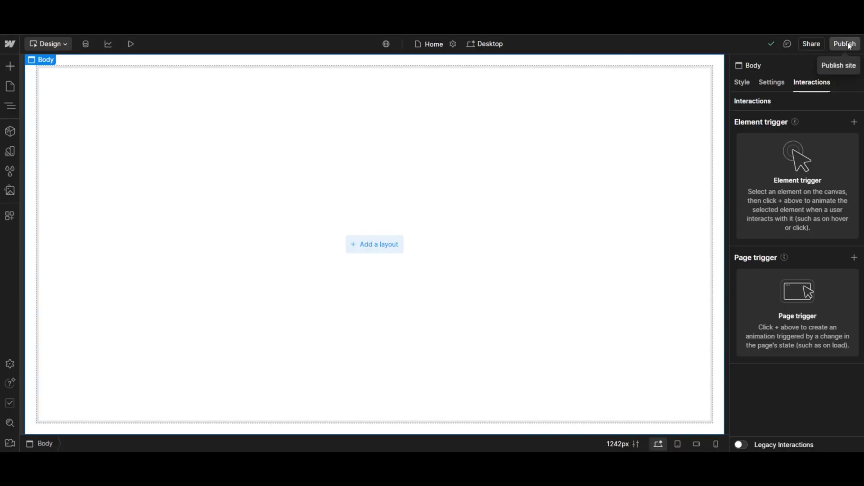
Review the site's sharing options and its comments, returning to the design canvas
{"action": "left_click", "coordinate": [814, 45]}
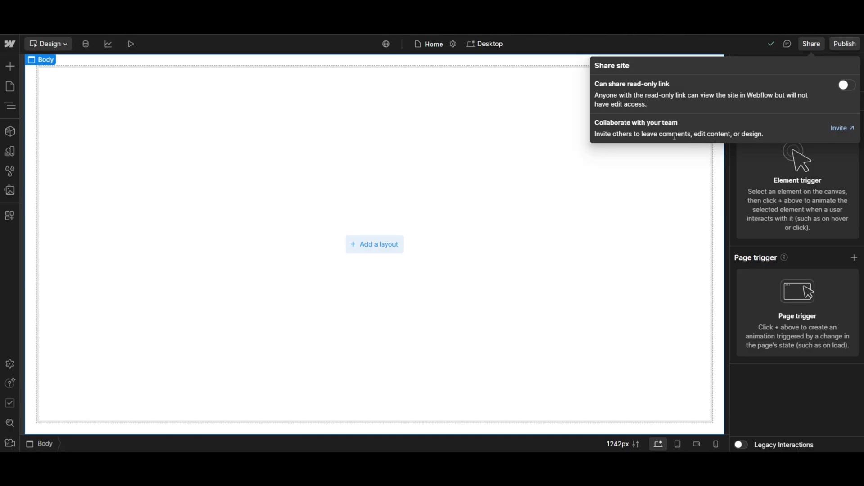
{"action": "left_click", "coordinate": [657, 211]}
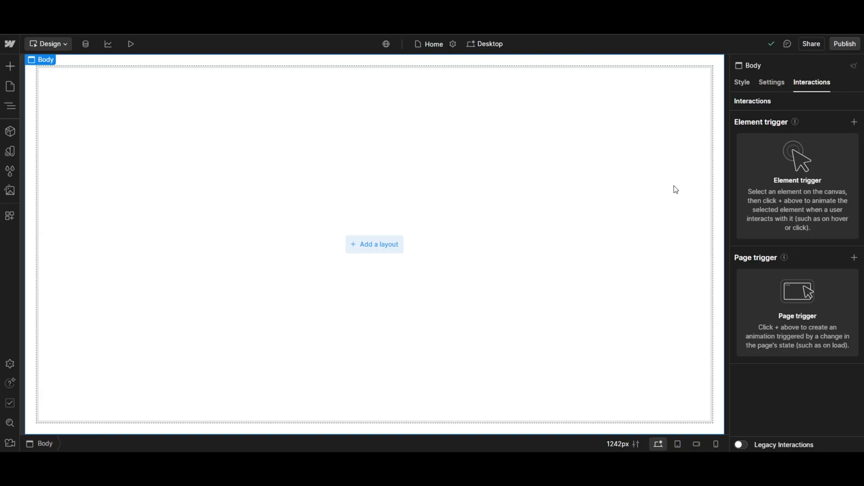
{"action": "left_click", "coordinate": [787, 45]}
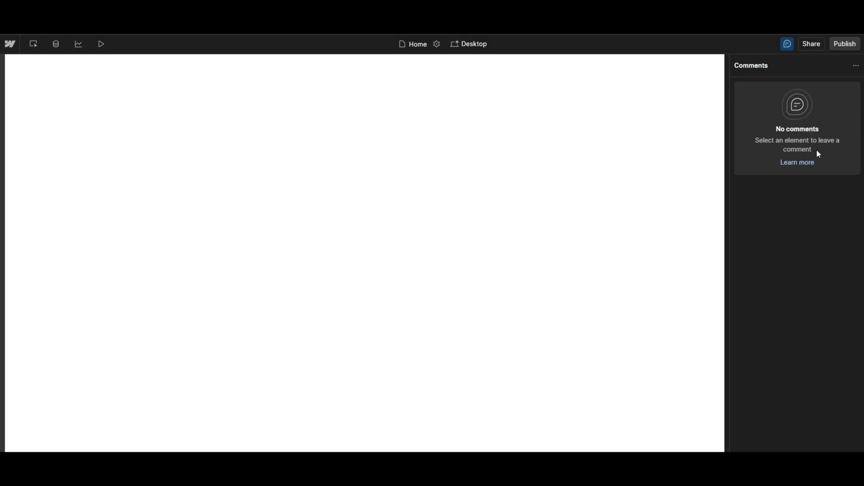
{"action": "left_click", "coordinate": [788, 43]}
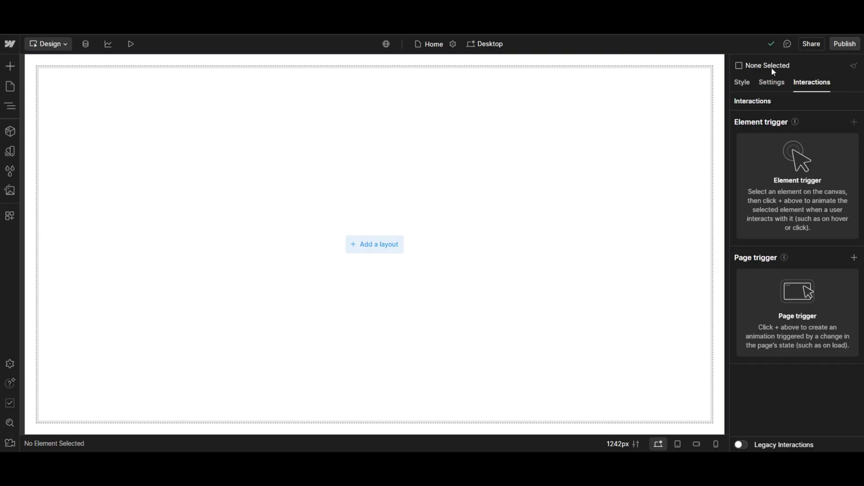
{"action": "left_click", "coordinate": [779, 83]}
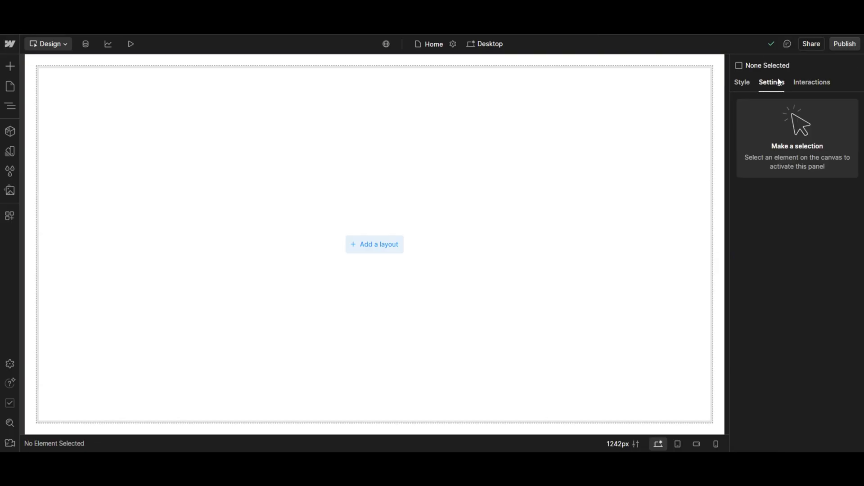
{"action": "left_click", "coordinate": [812, 83]}
{"action": "left_click", "coordinate": [743, 83]}
{"action": "left_click", "coordinate": [771, 83]}
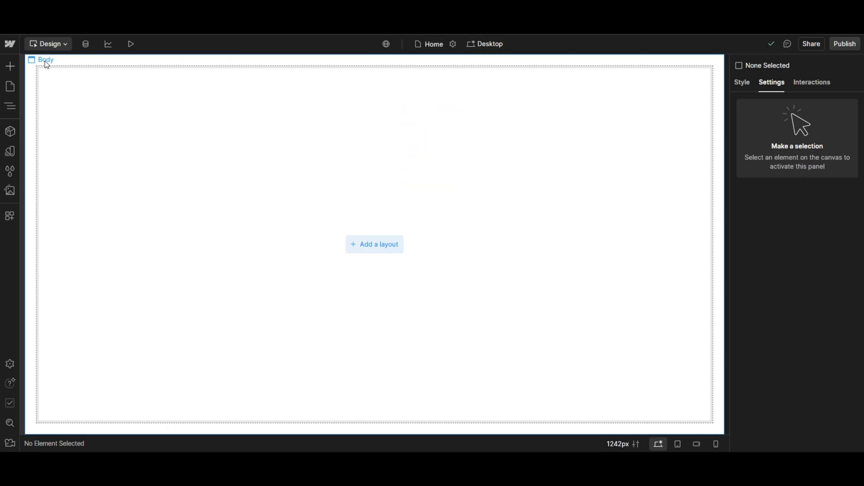
Switch the workspace from Design to Build mode, return to Design mode and switch to Build mode again
{"action": "left_click", "coordinate": [60, 45]}
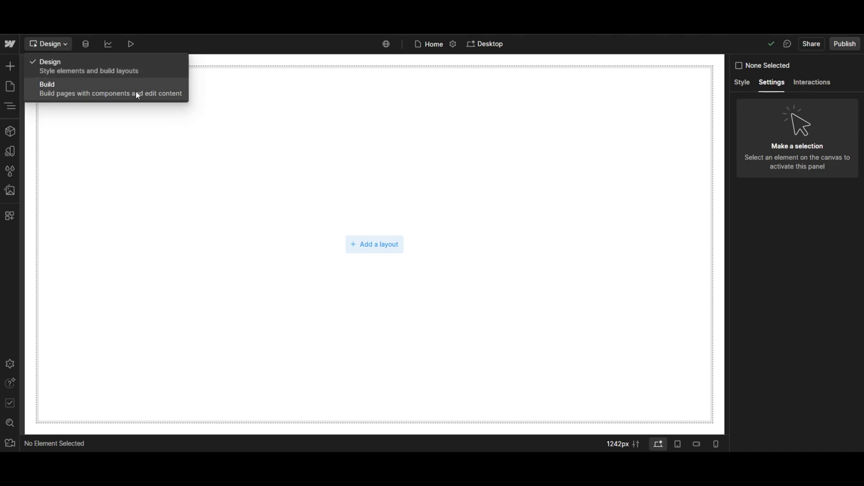
{"action": "left_click", "coordinate": [73, 95]}
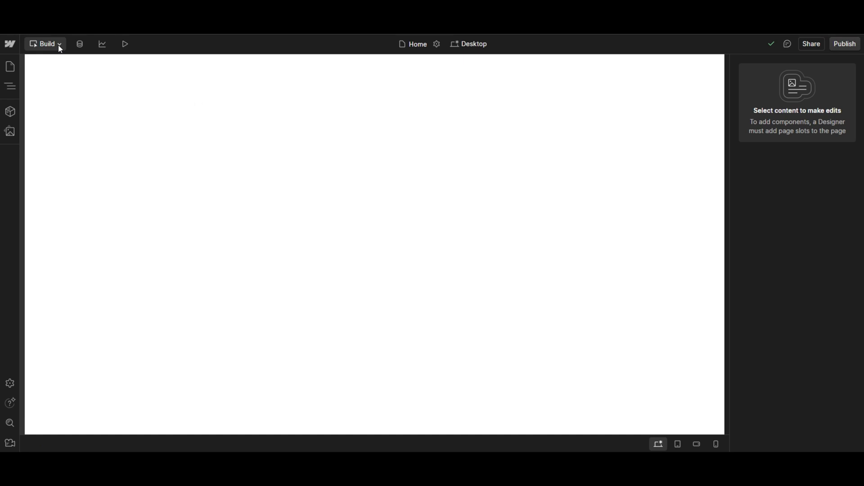
{"action": "left_click", "coordinate": [60, 45]}
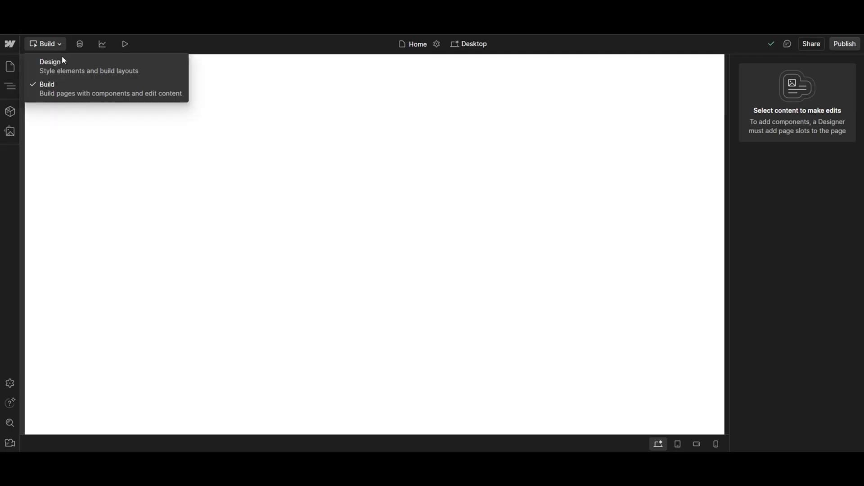
{"action": "left_click", "coordinate": [61, 59]}
{"action": "left_click", "coordinate": [61, 47]}
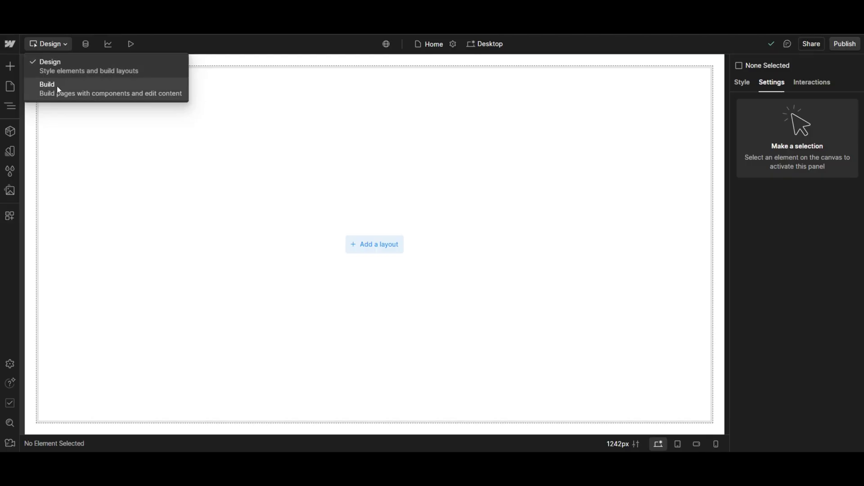
{"action": "left_click", "coordinate": [82, 94]}
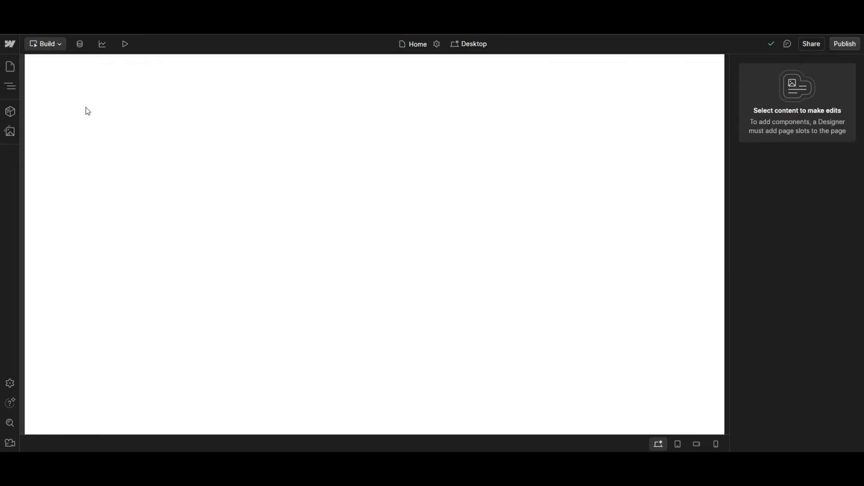
View the site's CMS area and the Analyze page in Insights, and return to the Home page
{"action": "left_click", "coordinate": [81, 50]}
{"action": "left_click", "coordinate": [103, 44]}
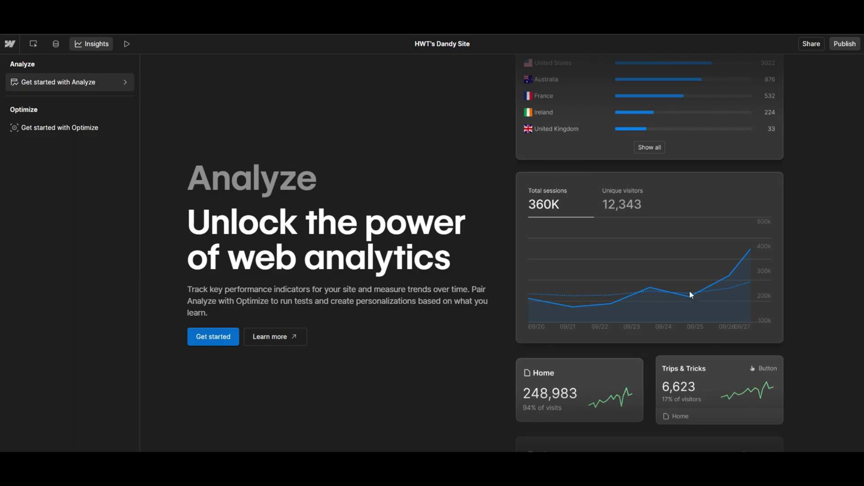
{"action": "key", "text": "Escape"}
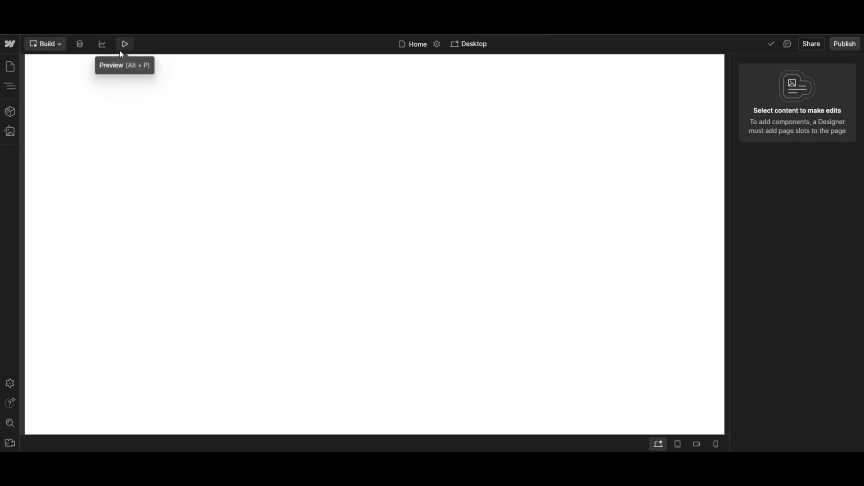
Switch to Design mode and insert the Hero Heading Right layout on the Home page
{"action": "left_click", "coordinate": [51, 44]}
{"action": "left_click", "coordinate": [61, 69]}
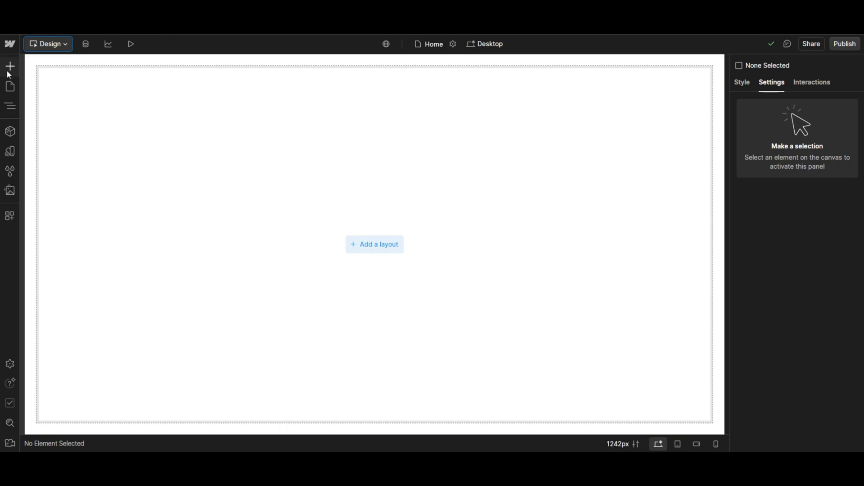
{"action": "left_click", "coordinate": [9, 69]}
{"action": "left_click", "coordinate": [122, 89]}
{"action": "left_click", "coordinate": [77, 316]}
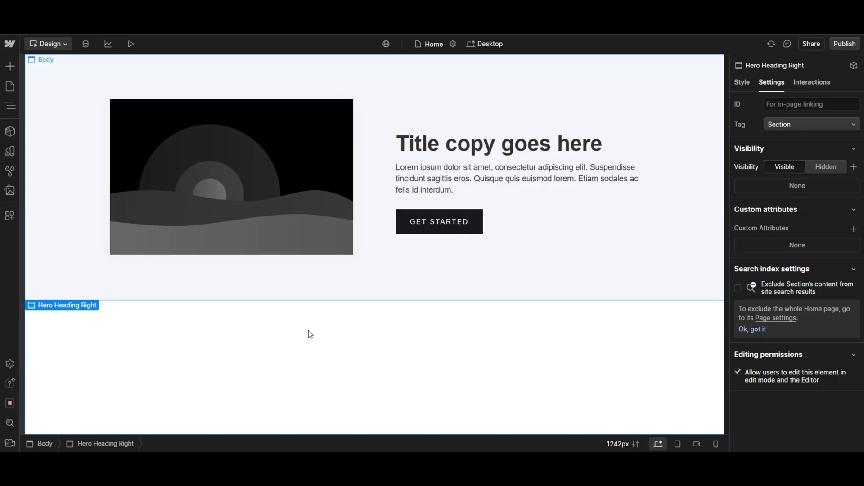
Preview the Home page, exit the preview and view the Localization settings without adding a locale
{"action": "left_click", "coordinate": [131, 44]}
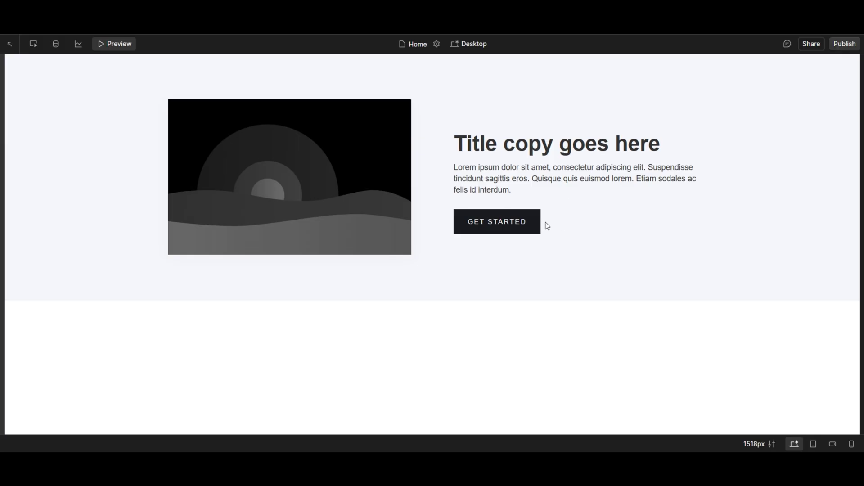
{"action": "left_click", "coordinate": [114, 49]}
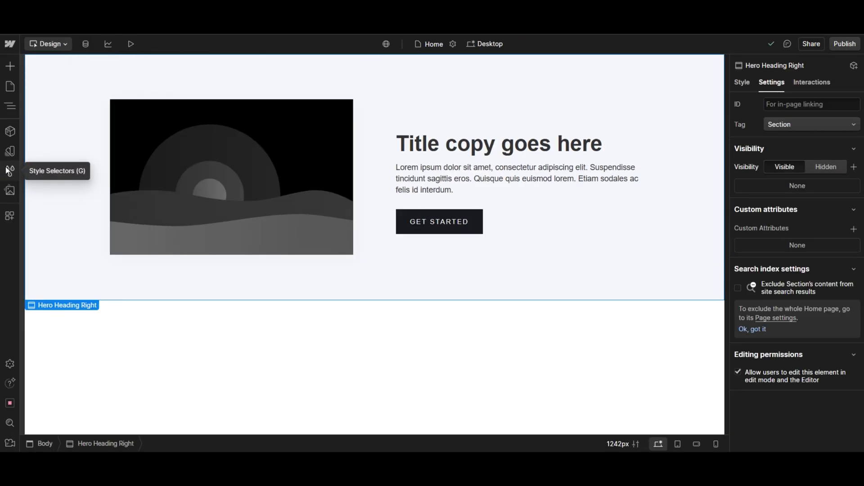
{"action": "left_click", "coordinate": [387, 44]}
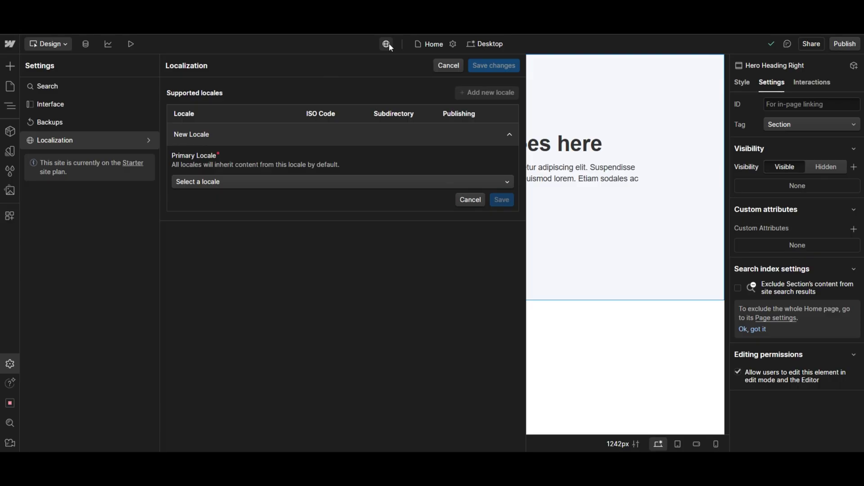
{"action": "key", "text": "Escape"}
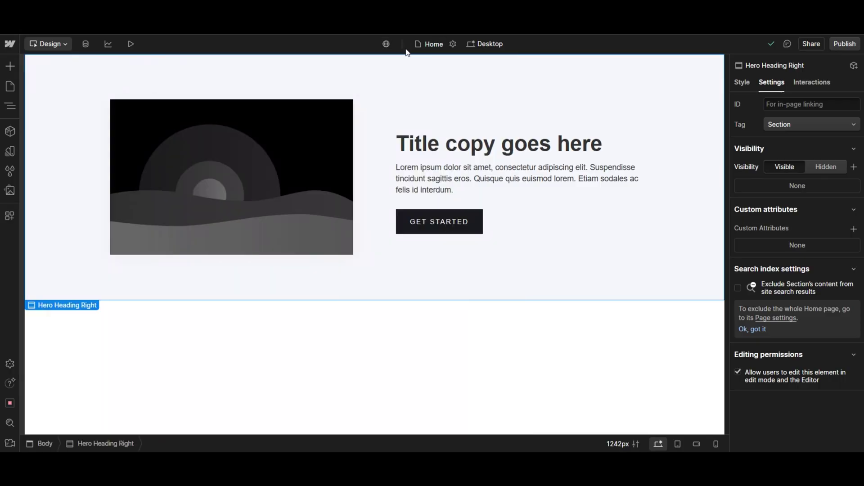
Review the Home page's settings, including the SEO and Open Graph sections, and close them without changing the page name
{"action": "left_click", "coordinate": [453, 45]}
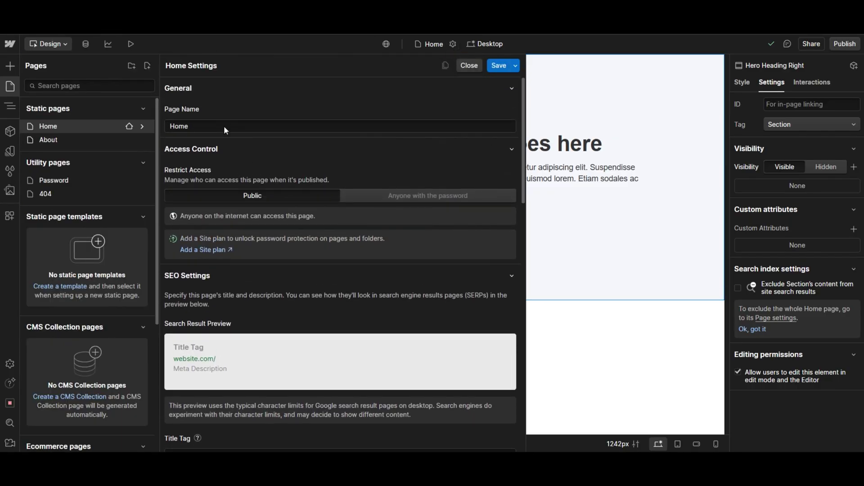
{"action": "scroll", "coordinate": [253, 150], "scroll_direction": "down", "scroll_amount": 10}
{"action": "scroll", "coordinate": [276, 245], "scroll_direction": "up", "scroll_amount": 6}
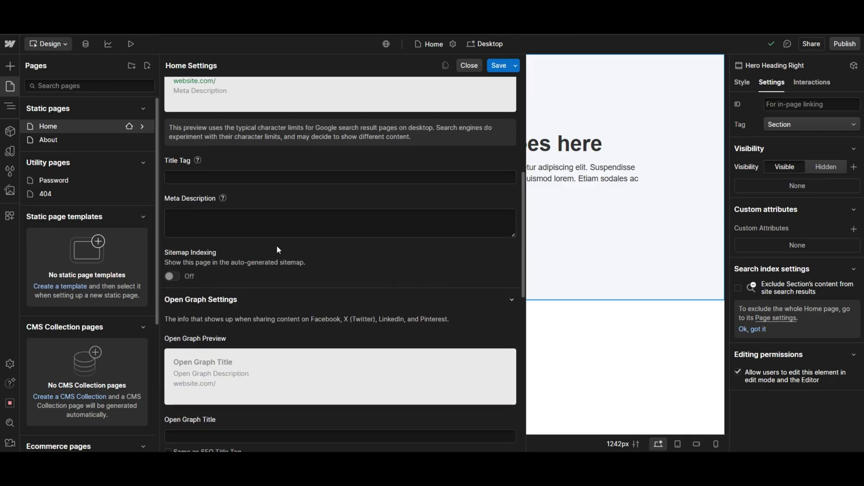
{"action": "scroll", "coordinate": [277, 250], "scroll_direction": "up", "scroll_amount": 5}
{"action": "double_click", "coordinate": [216, 127]}
{"action": "left_click", "coordinate": [216, 127]}
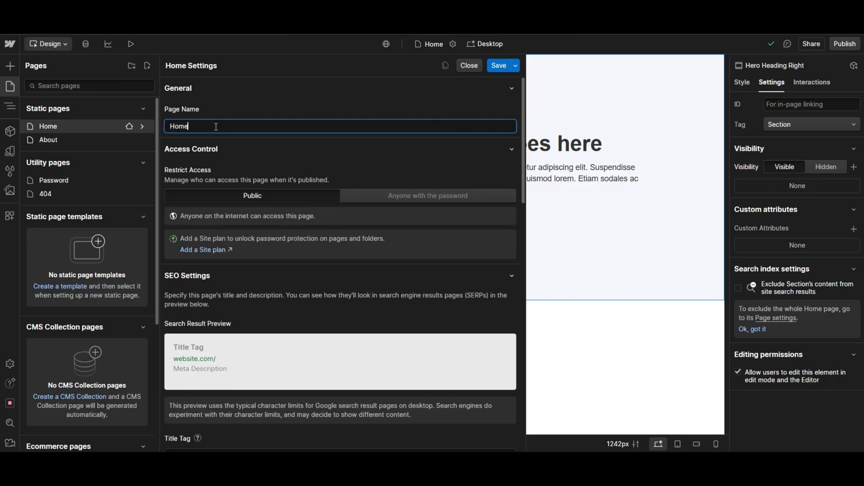
{"action": "double_click", "coordinate": [216, 126]}
{"action": "key", "text": "Escape"}
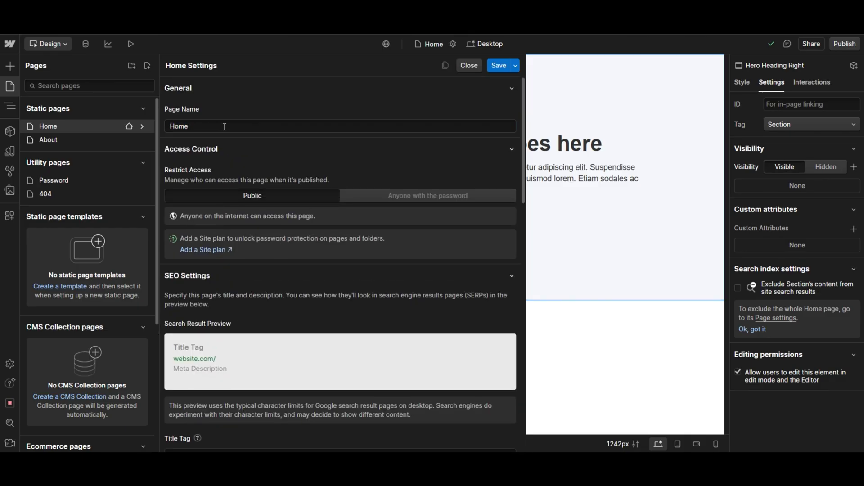
{"action": "key", "text": "Escape"}
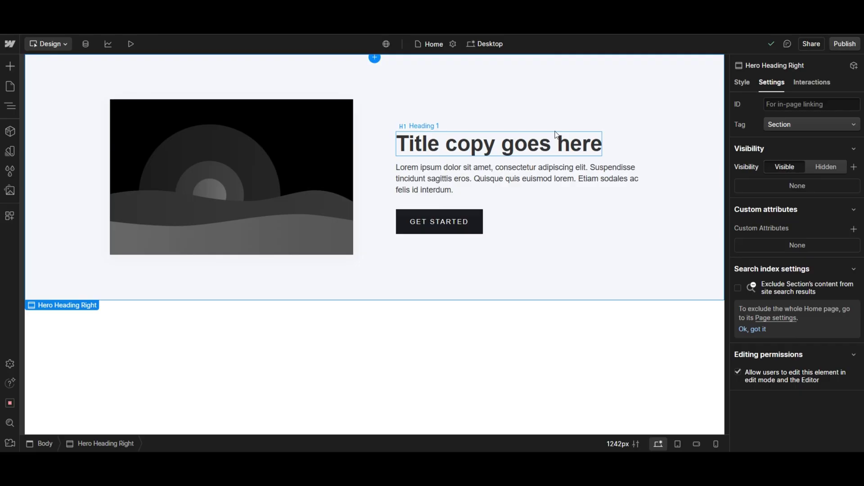
View the Home page at the Mobile breakpoint and the Tablet breakpoint, returning to Desktop after each
{"action": "left_click", "coordinate": [486, 45]}
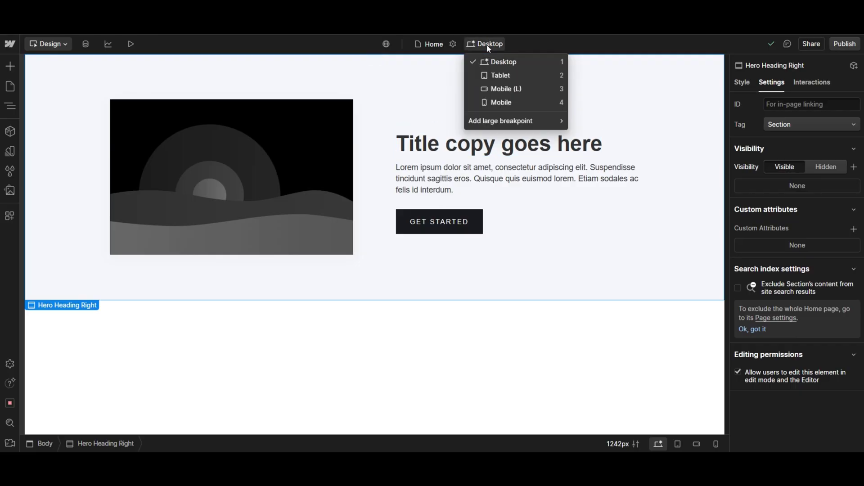
{"action": "key", "text": "Escape"}
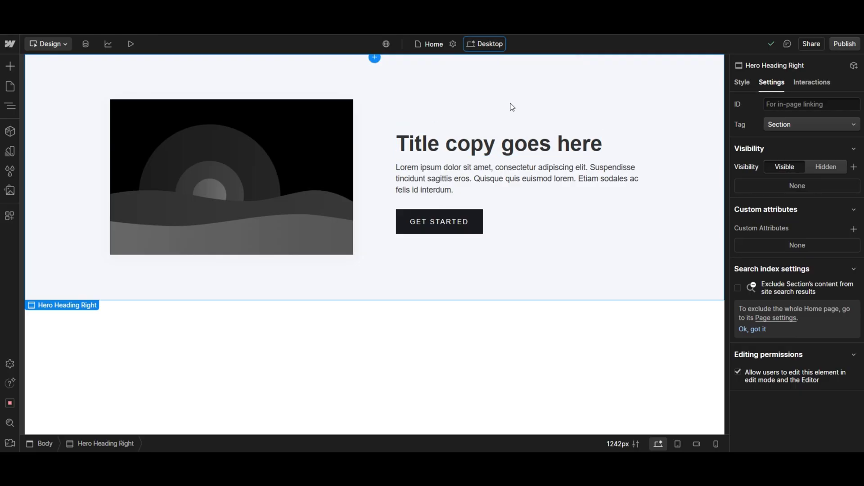
{"action": "key", "text": "shift+4"}
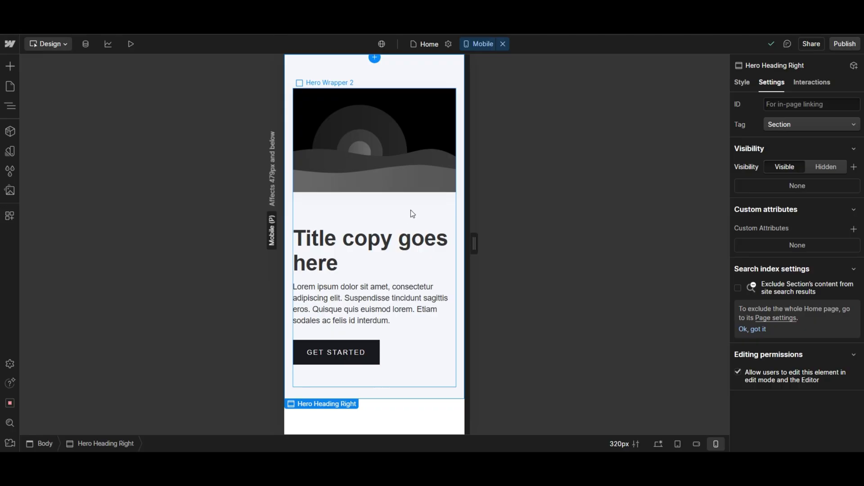
{"action": "left_click", "coordinate": [503, 43]}
{"action": "left_click", "coordinate": [493, 43]}
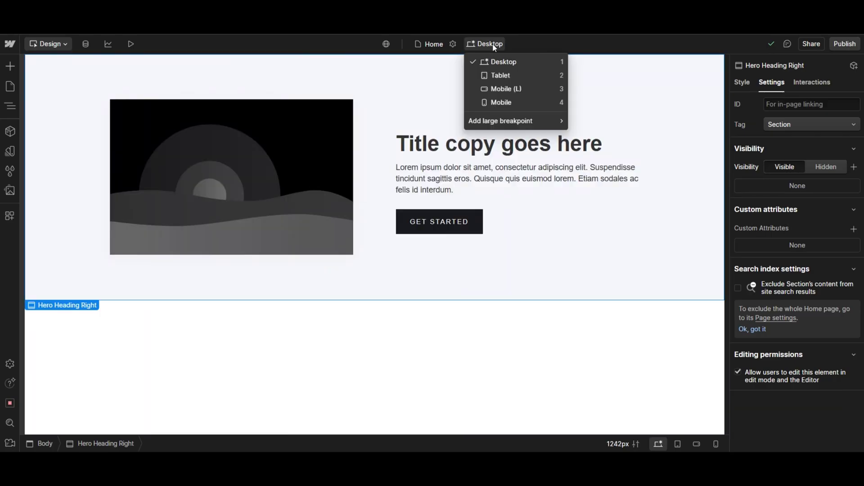
{"action": "left_click", "coordinate": [506, 76]}
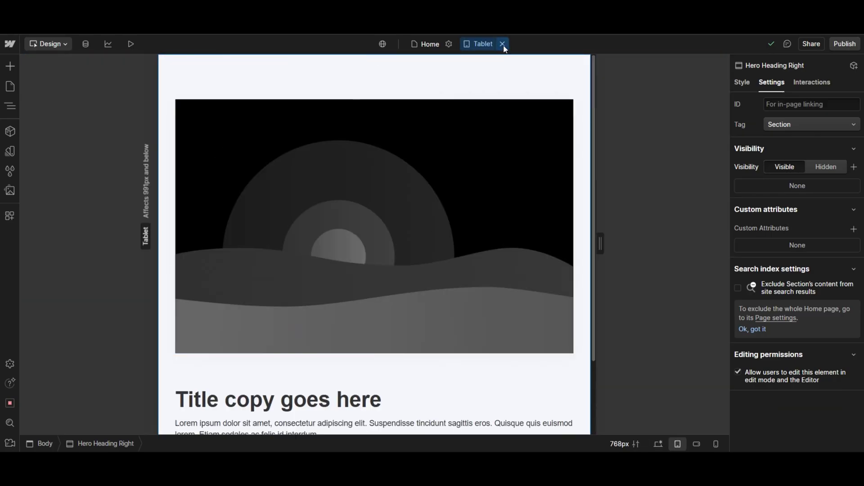
{"action": "left_click", "coordinate": [503, 44]}
Examine the full hero layout at the Tablet breakpoint, check it at the Mobile breakpoint and return to Desktop
{"action": "left_click", "coordinate": [493, 45]}
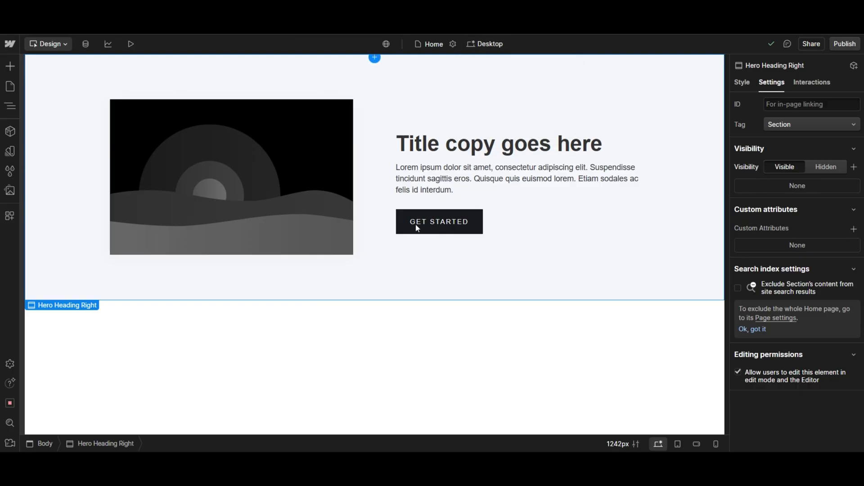
{"action": "key", "text": "shift+2"}
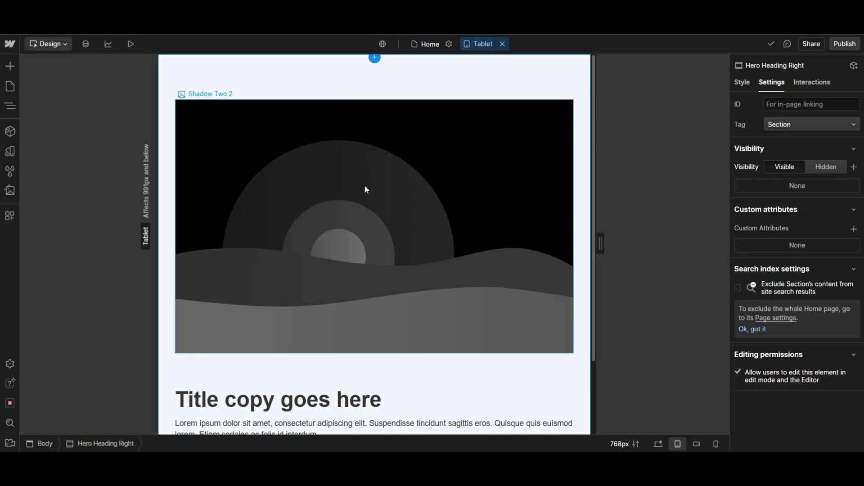
{"action": "scroll", "coordinate": [376, 197], "scroll_direction": "down", "scroll_amount": 2}
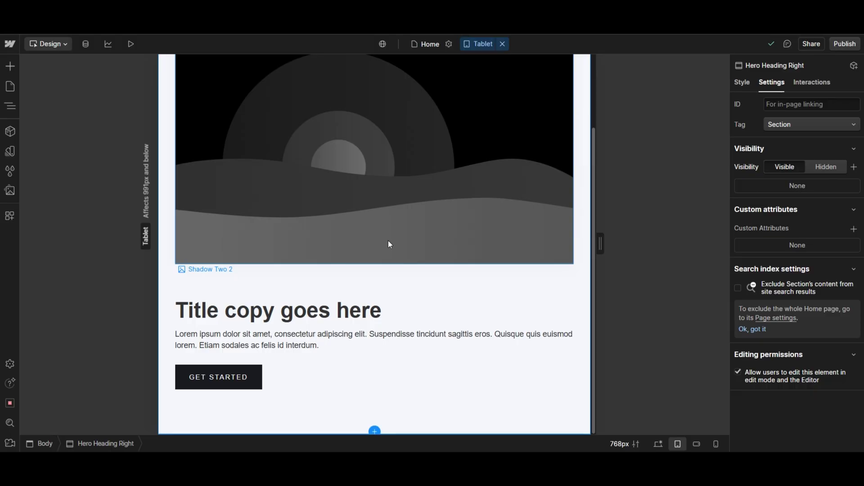
{"action": "scroll", "coordinate": [374, 188], "scroll_direction": "up", "scroll_amount": 2}
{"action": "scroll", "coordinate": [331, 243], "scroll_direction": "down", "scroll_amount": 2}
{"action": "scroll", "coordinate": [331, 237], "scroll_direction": "up", "scroll_amount": 2}
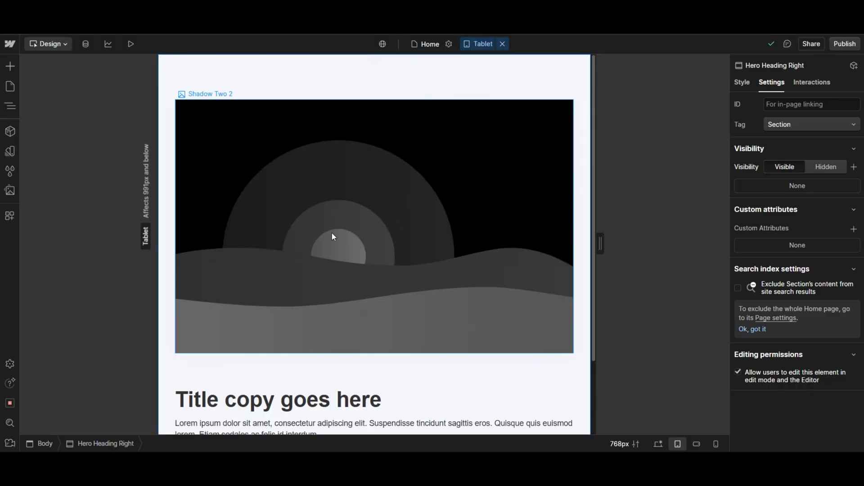
{"action": "left_click", "coordinate": [502, 44]}
{"action": "left_click", "coordinate": [482, 43]}
{"action": "left_click", "coordinate": [491, 99]}
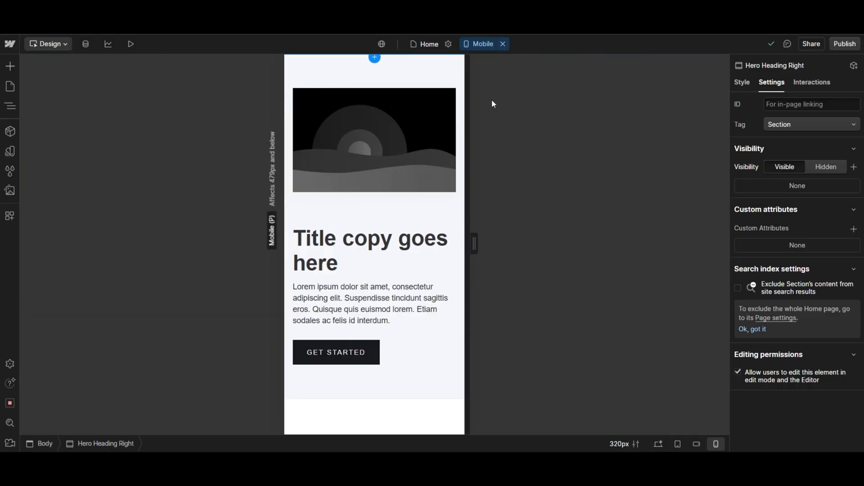
{"action": "left_click", "coordinate": [503, 44]}
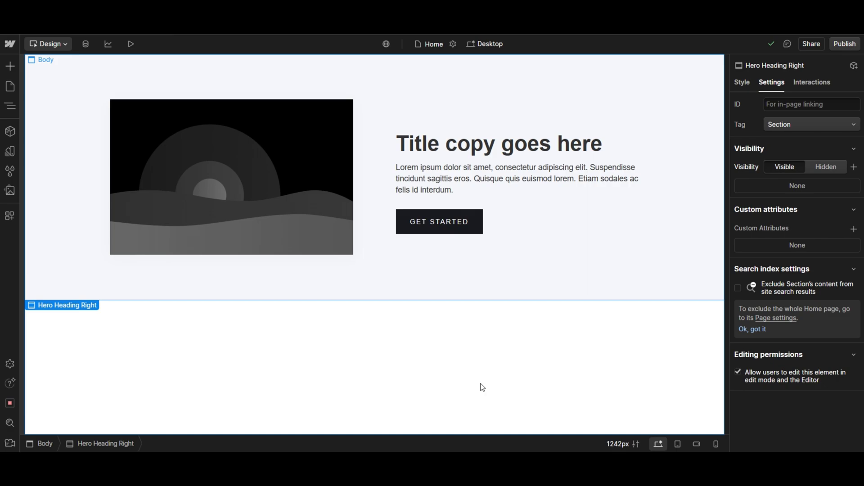
View the interaction options and the style properties of the Hero Heading Right section
{"action": "mouse_move", "coordinate": [375, 300]}
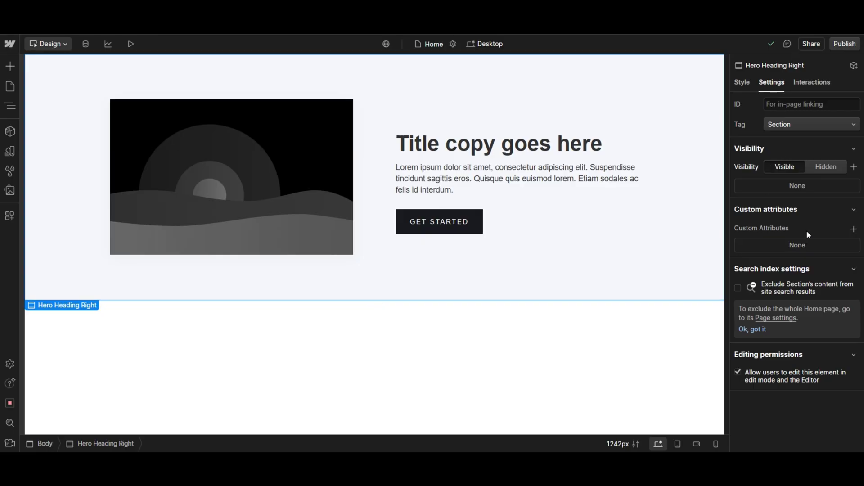
{"action": "left_click", "coordinate": [806, 83]}
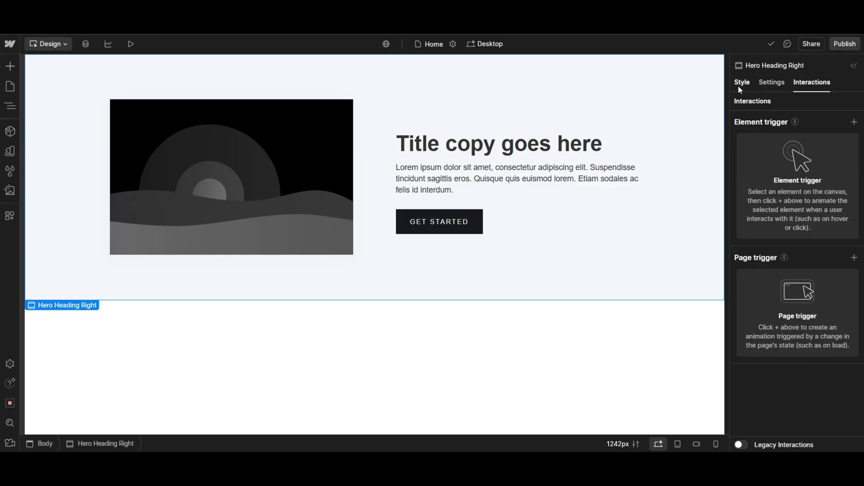
{"action": "key", "text": "s"}
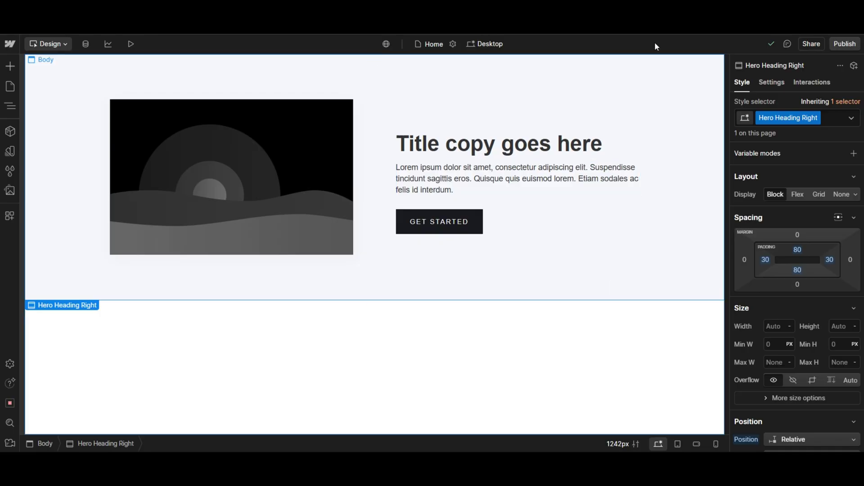
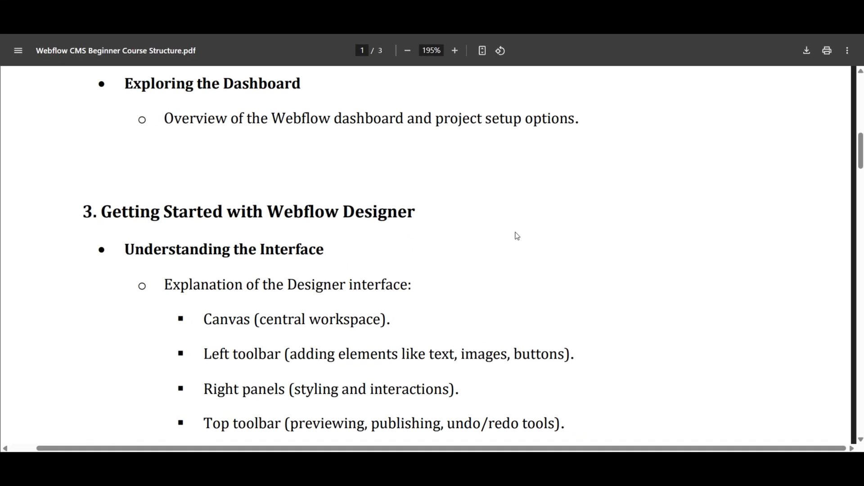
In Webflow CMS Beginner Course Structure.pdf, read the Understanding the Interface and Creating Your First Project topics of section 3
{"action": "scroll", "coordinate": [499, 262], "scroll_direction": "up", "scroll_amount": 2}
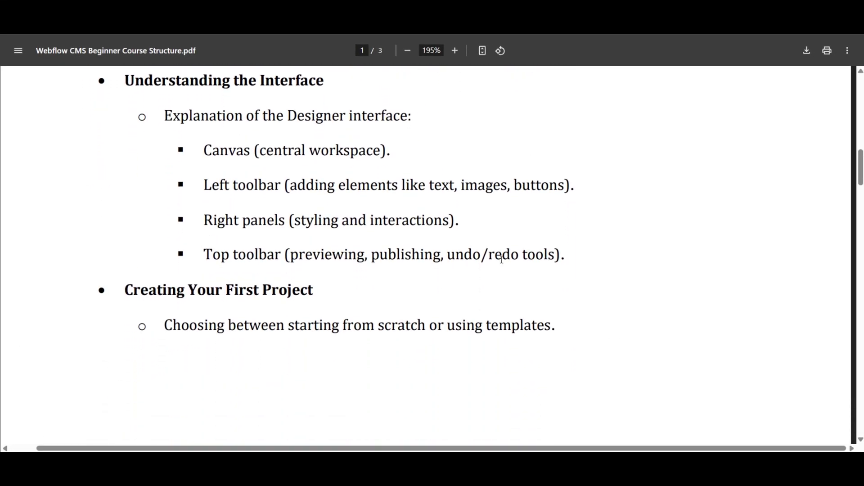
{"action": "scroll", "coordinate": [502, 258], "scroll_direction": "down", "scroll_amount": 3}
{"action": "left_click_drag", "start_coordinate": [125, 178], "coordinate": [347, 180]}
{"action": "left_click", "coordinate": [366, 183]}
{"action": "scroll", "coordinate": [367, 183], "scroll_direction": "down", "scroll_amount": 3}
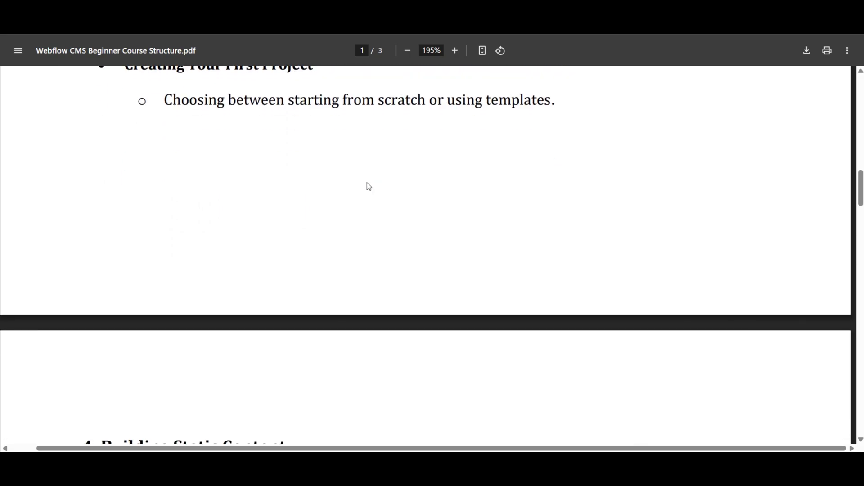
{"action": "scroll", "coordinate": [367, 182], "scroll_direction": "up", "scroll_amount": 3}
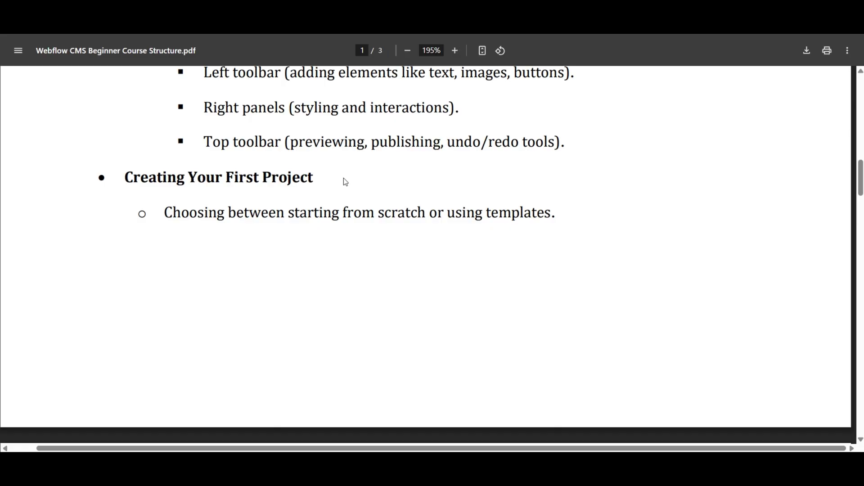
{"action": "scroll", "coordinate": [344, 178], "scroll_direction": "down", "scroll_amount": 2}
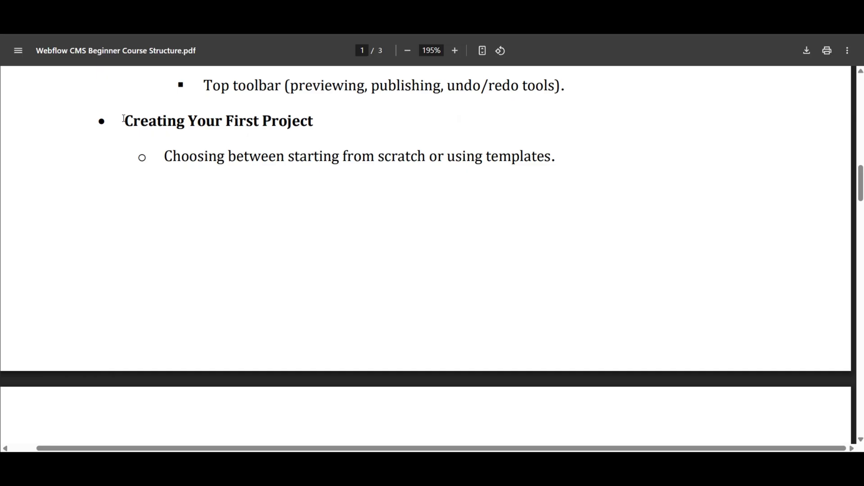
{"action": "left_click_drag", "start_coordinate": [124, 119], "coordinate": [436, 202]}
{"action": "left_click", "coordinate": [362, 135]}
{"action": "left_click", "coordinate": [436, 203]}
{"action": "scroll", "coordinate": [446, 216], "scroll_direction": "down", "scroll_amount": 10}
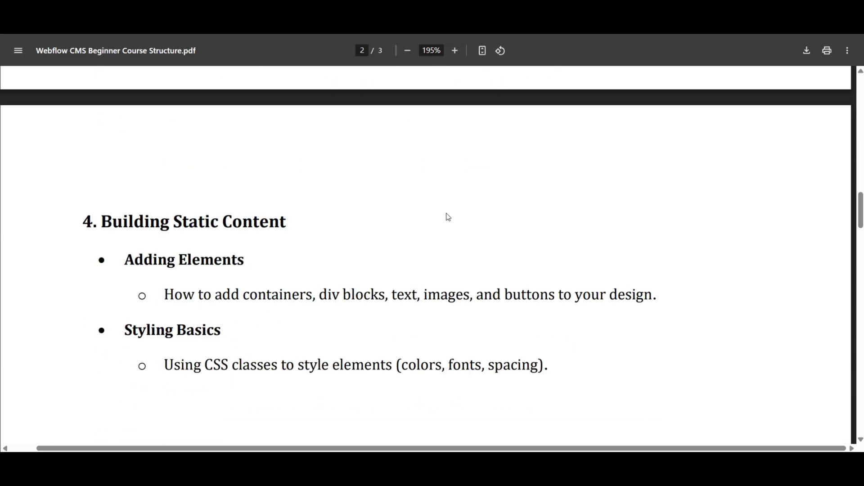
Read the Adding Elements and Styling Basics topics in section 4 of the course outline, and return to section 3
{"action": "left_click_drag", "start_coordinate": [124, 260], "coordinate": [245, 261]}
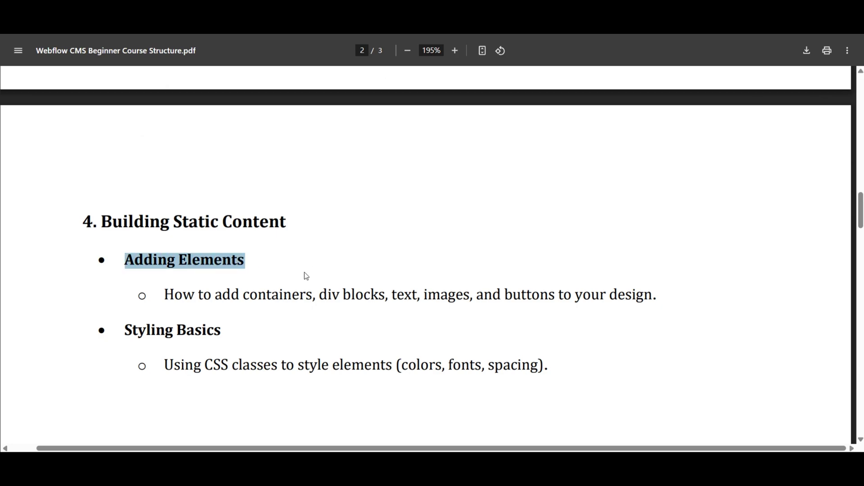
{"action": "left_click", "coordinate": [238, 330]}
{"action": "scroll", "coordinate": [247, 313], "scroll_direction": "down", "scroll_amount": 1}
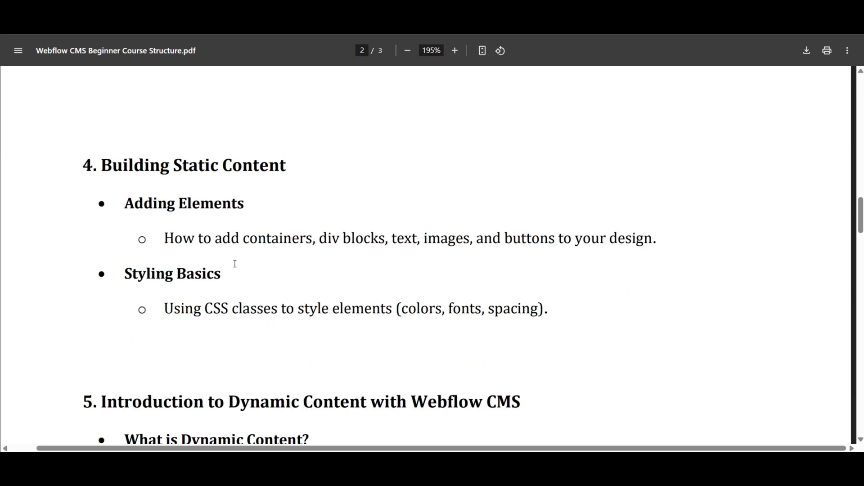
{"action": "scroll", "coordinate": [235, 263], "scroll_direction": "up", "scroll_amount": 1}
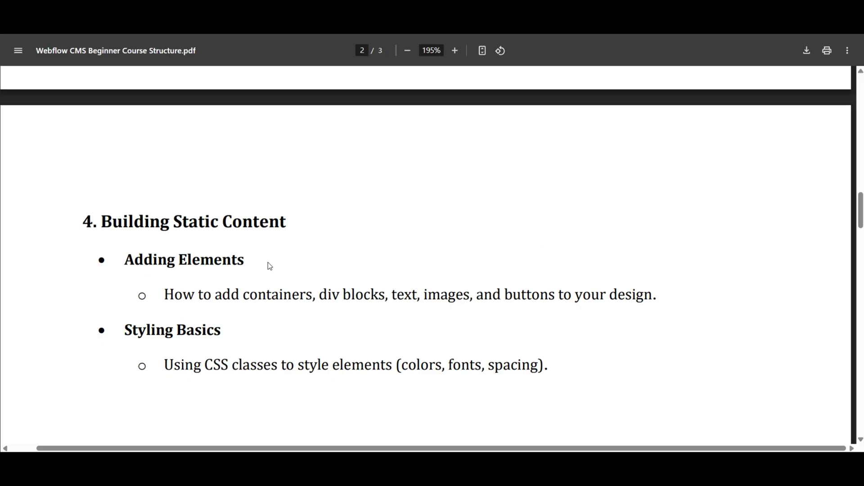
{"action": "scroll", "coordinate": [269, 266], "scroll_direction": "down", "scroll_amount": 6}
{"action": "scroll", "coordinate": [269, 267], "scroll_direction": "up", "scroll_amount": 10}
{"action": "scroll", "coordinate": [270, 267], "scroll_direction": "up", "scroll_amount": 2}
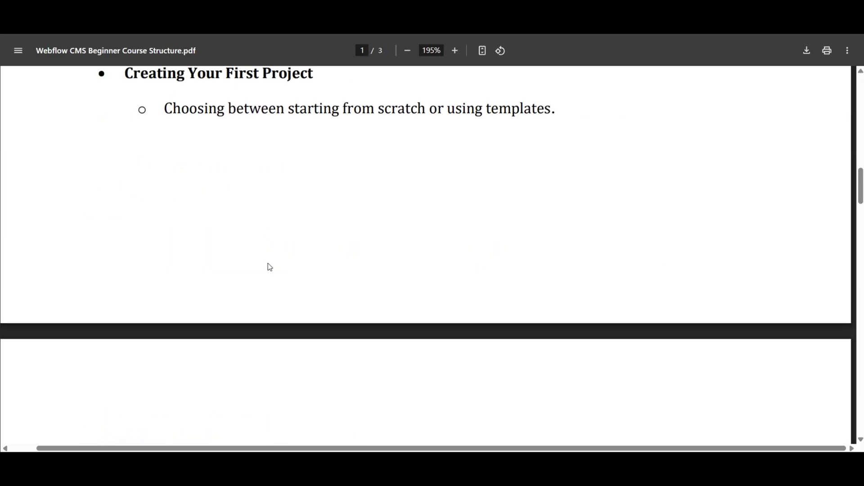
{"action": "scroll", "coordinate": [269, 268], "scroll_direction": "up", "scroll_amount": 2}
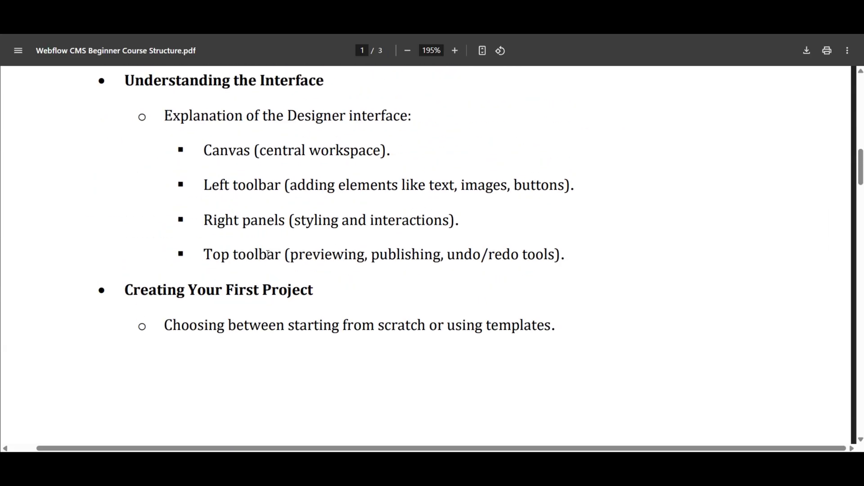